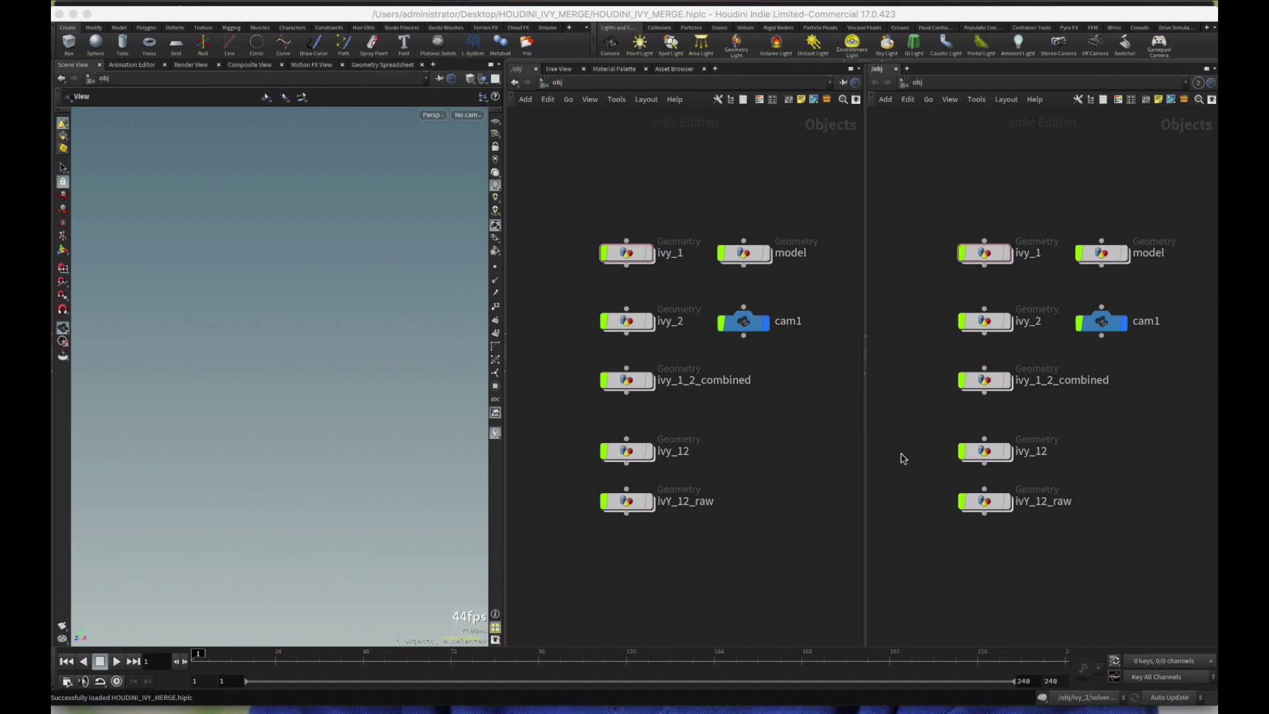
- Switch to Chrome, look through both Vimeo ivy tutorials, and return to the ELEMENT 3D AND HOUDINI IVY video
key(super+Tab)
key(super+Tab)
key(super+Tab)
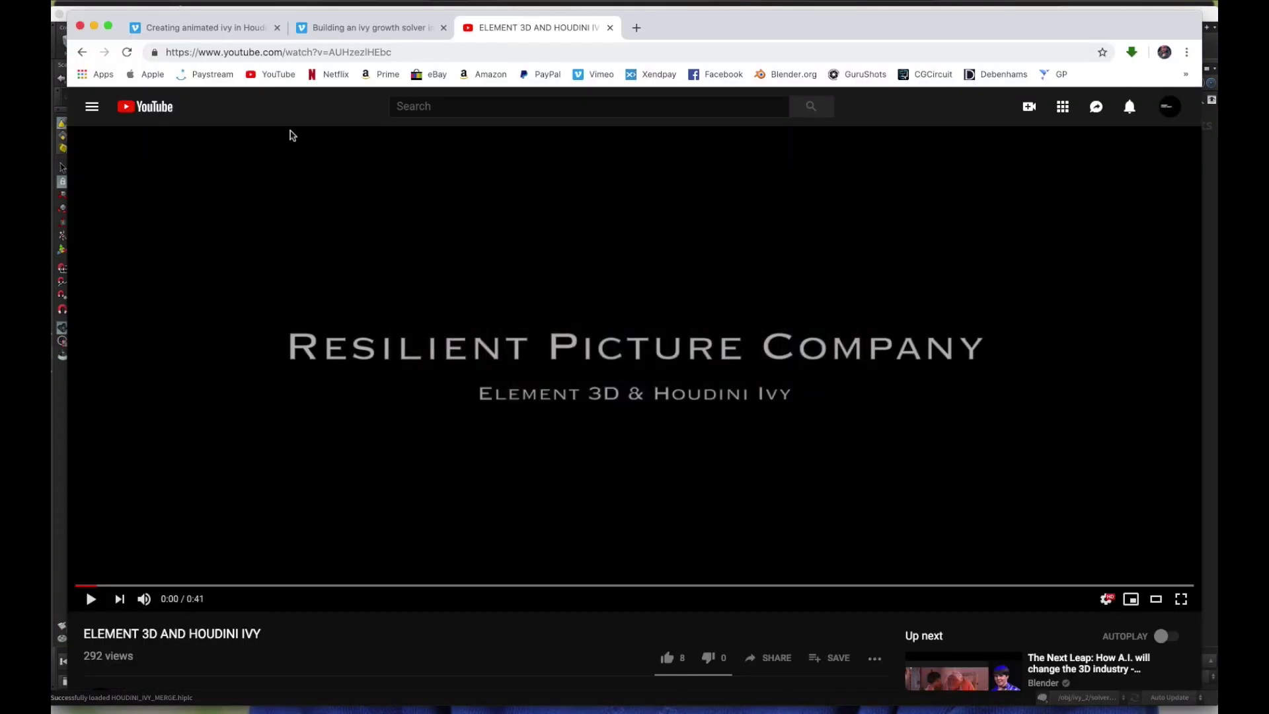
click(216, 29)
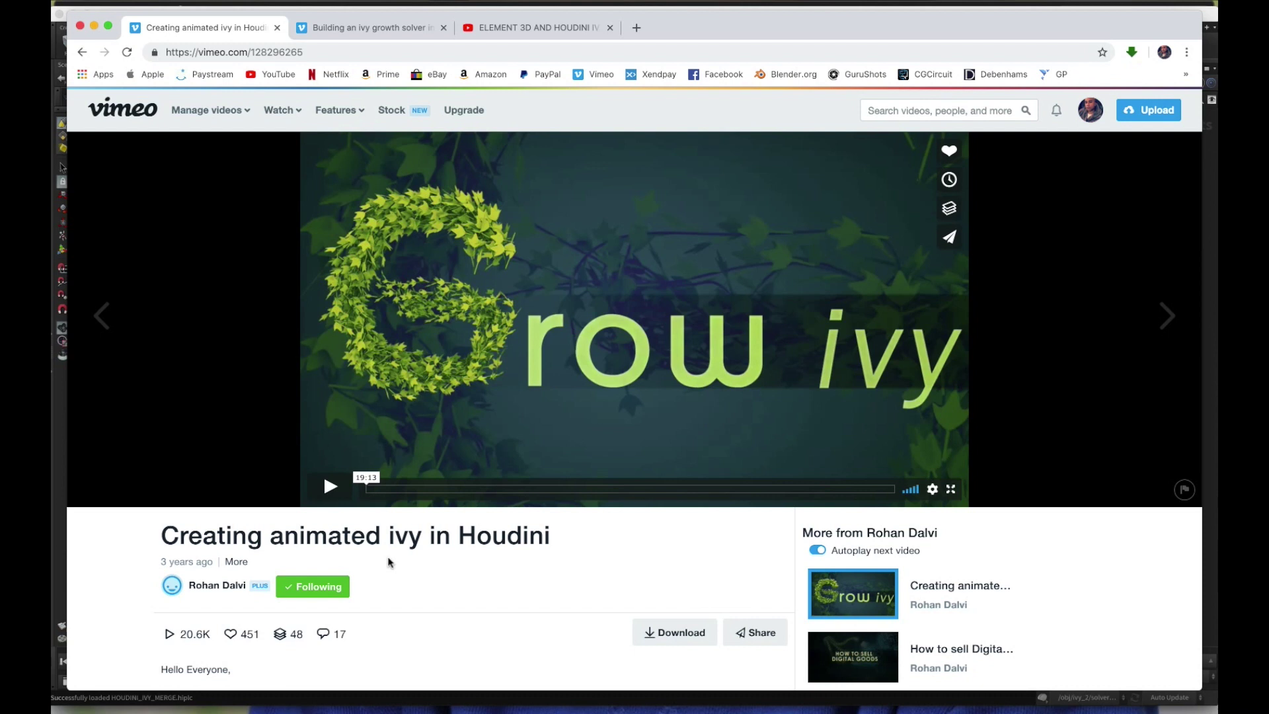
click(372, 33)
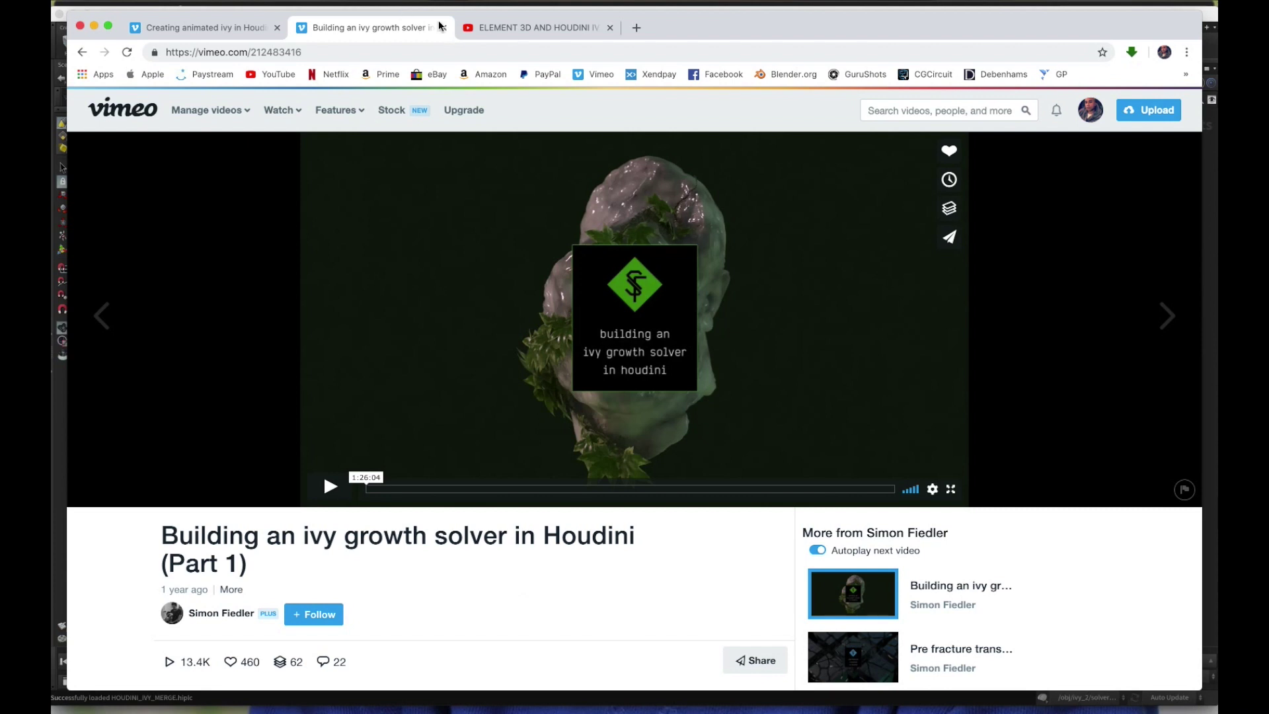
click(513, 33)
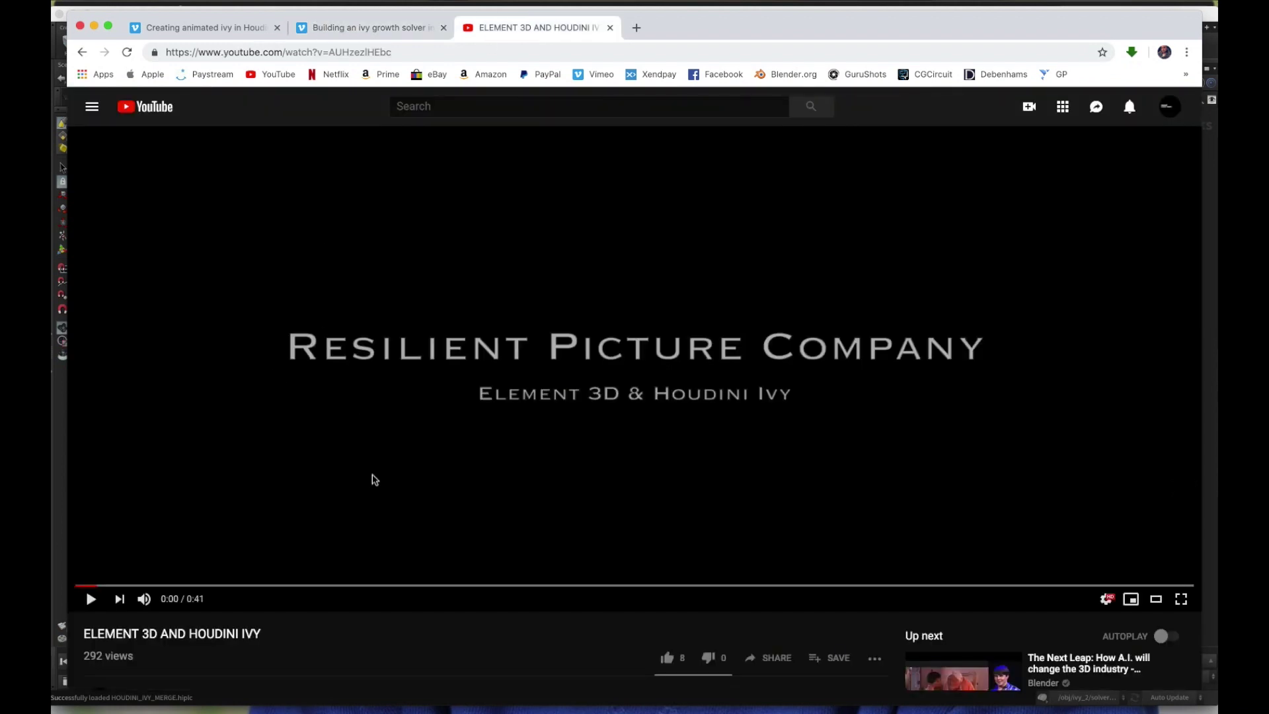
- Mute the ELEMENT 3D AND HOUDINI IVY video, pause it at 0:01, and glance at the Vimeo tabs
click(91, 600)
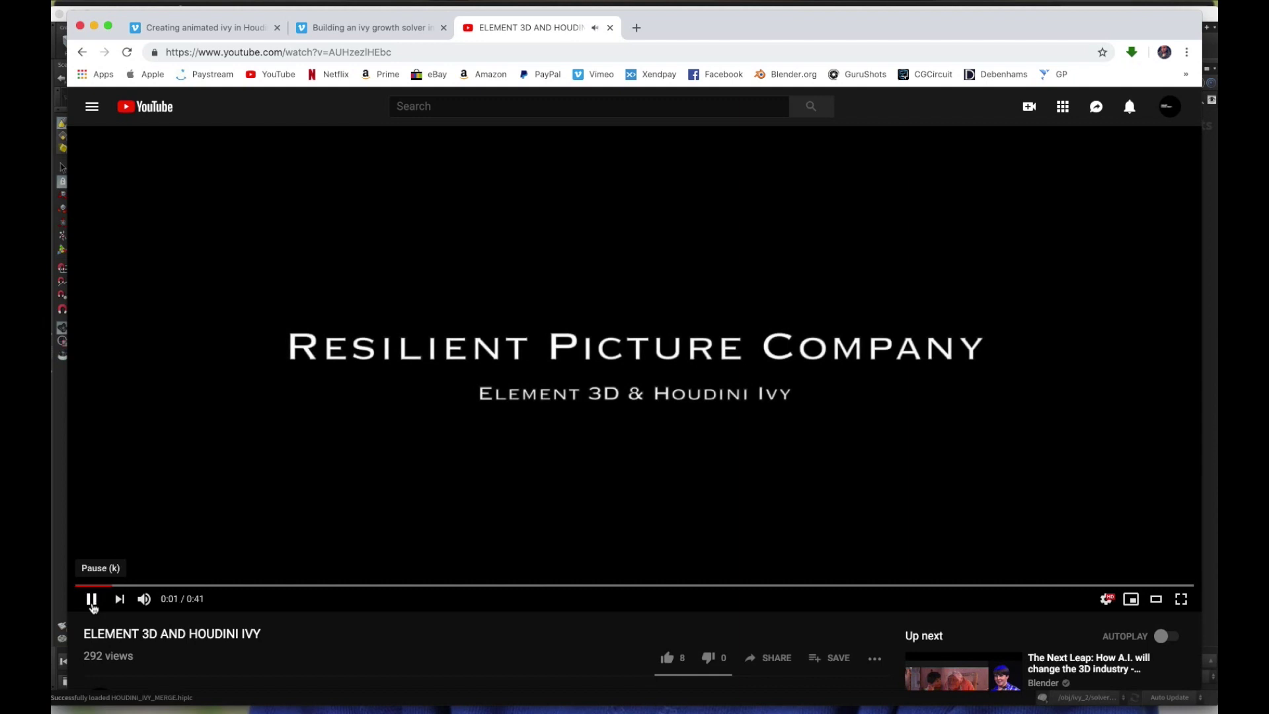
click(91, 599)
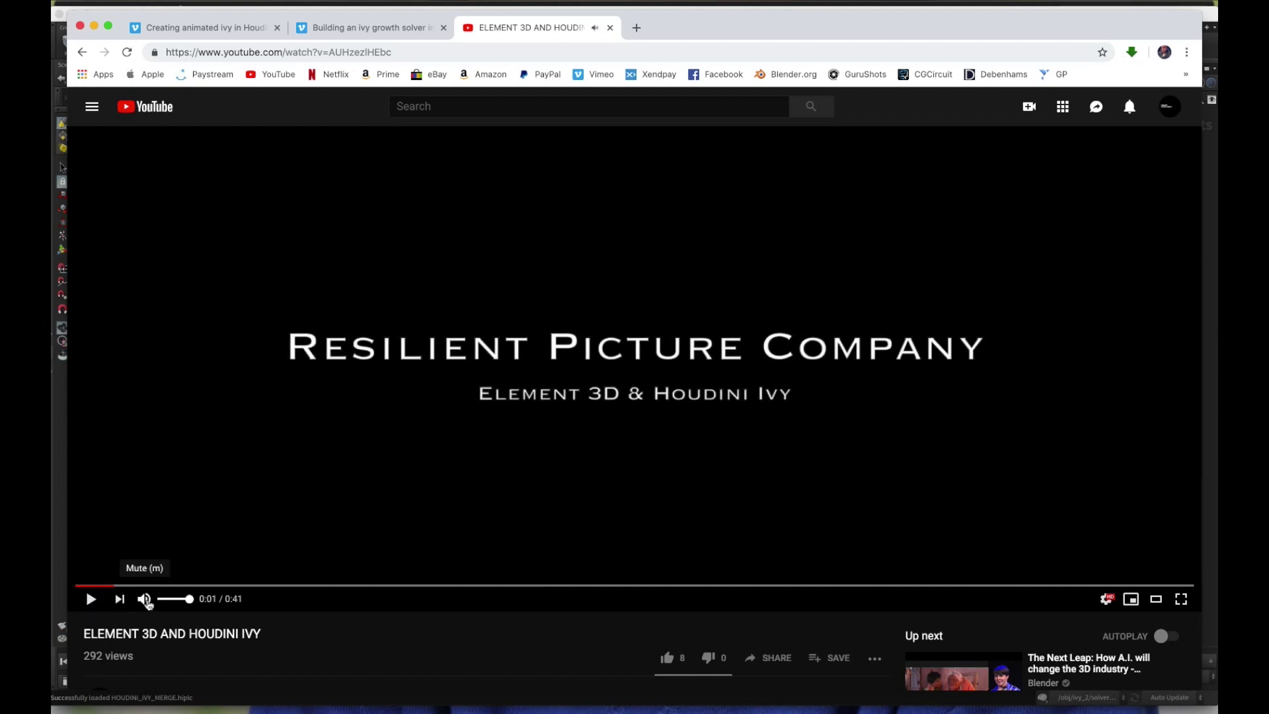
click(143, 599)
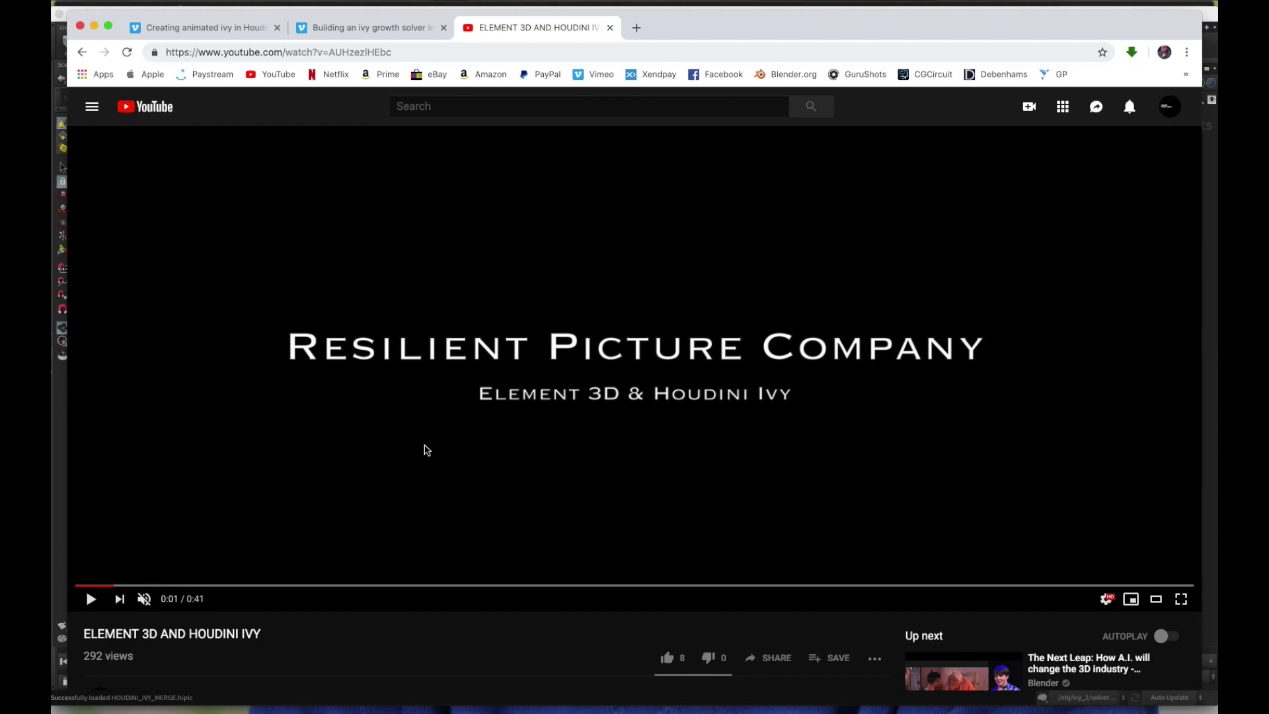
click(227, 30)
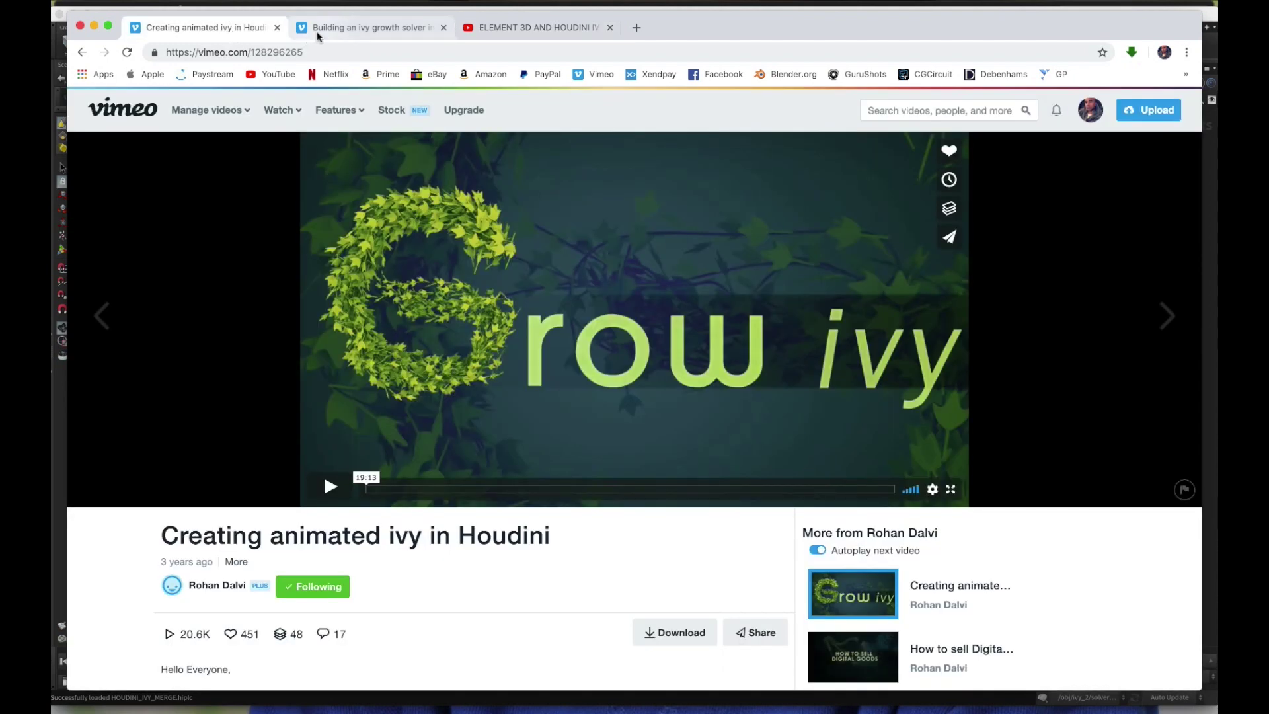
click(318, 30)
click(522, 27)
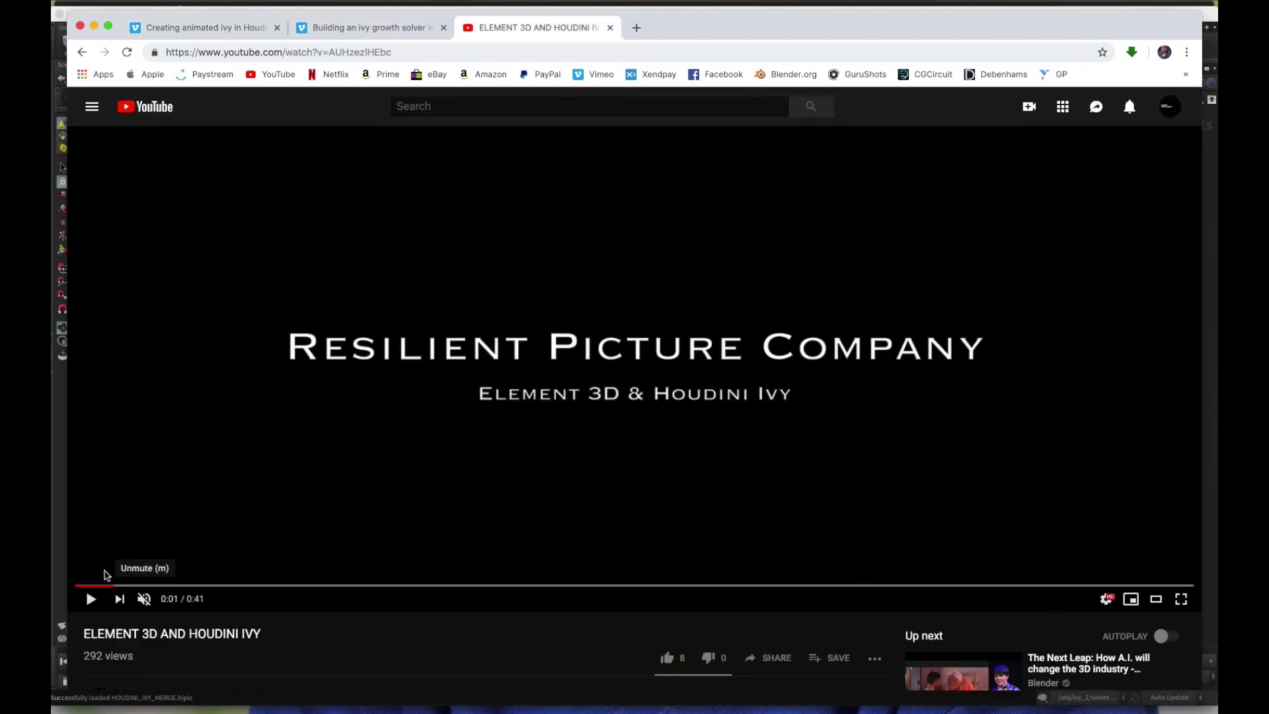
- Play the video to 0:10, pause it, check the tabs again, and return to Houdini
click(91, 599)
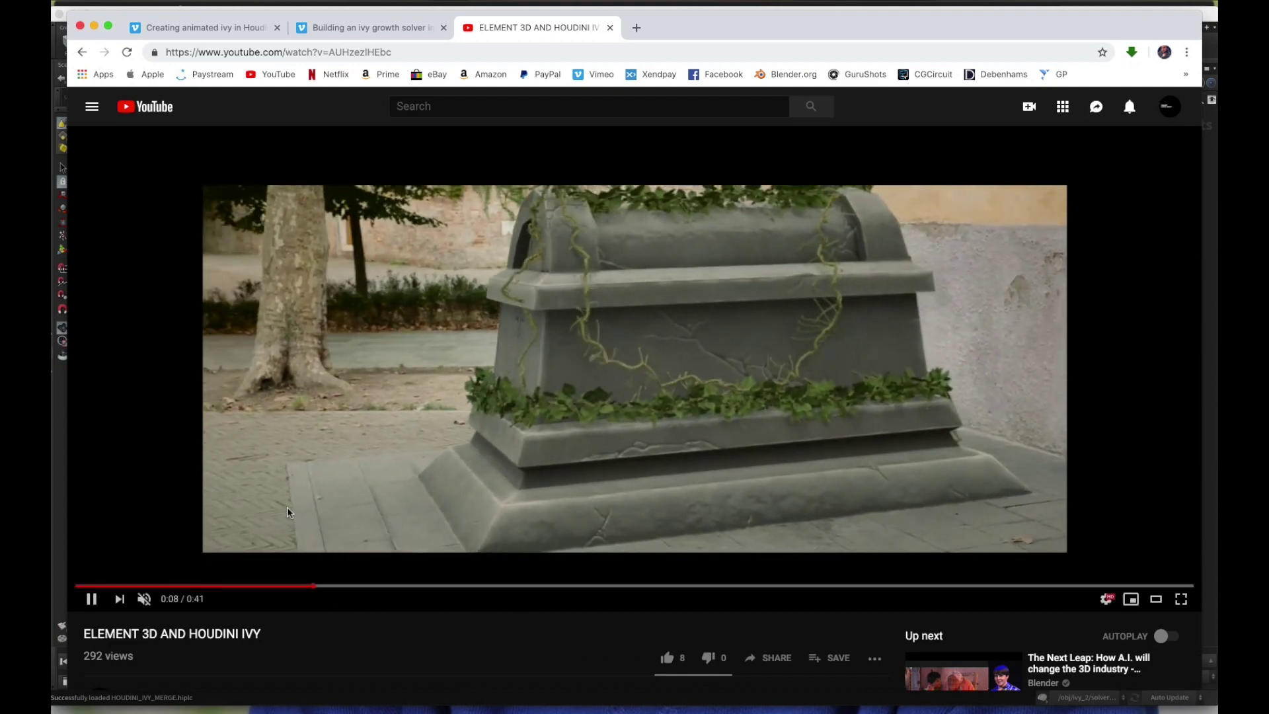
click(93, 598)
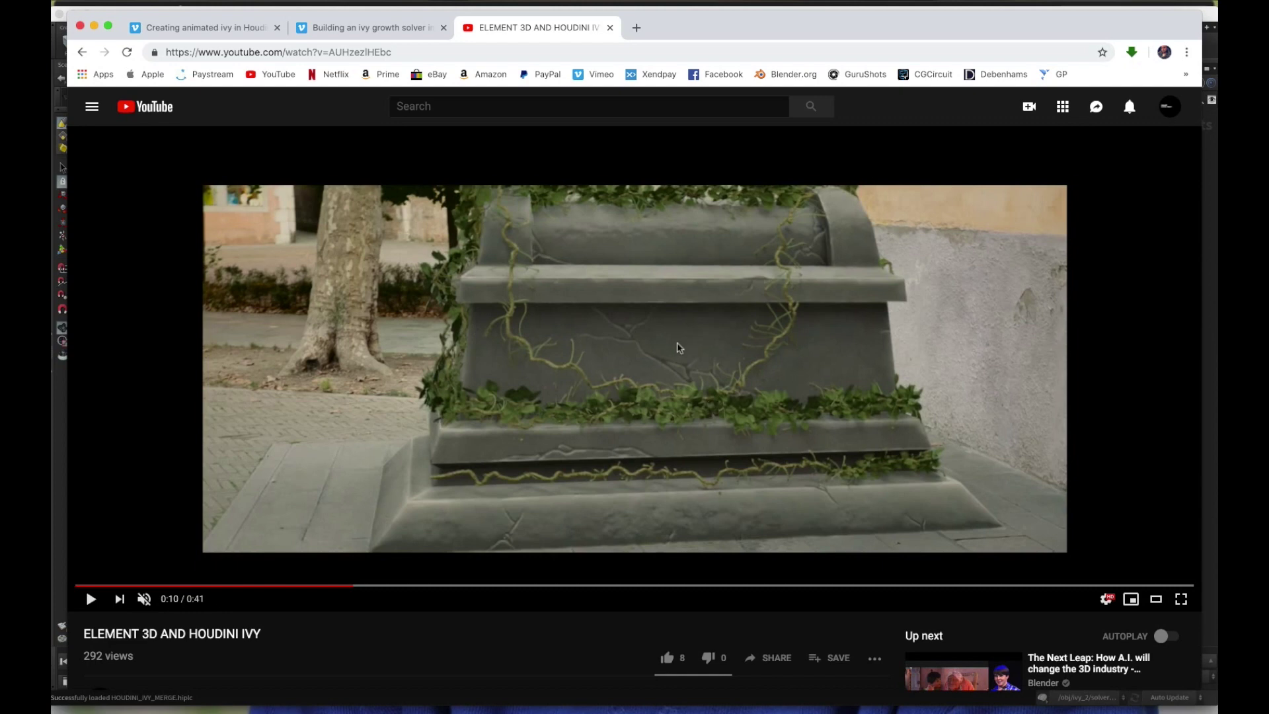
click(219, 28)
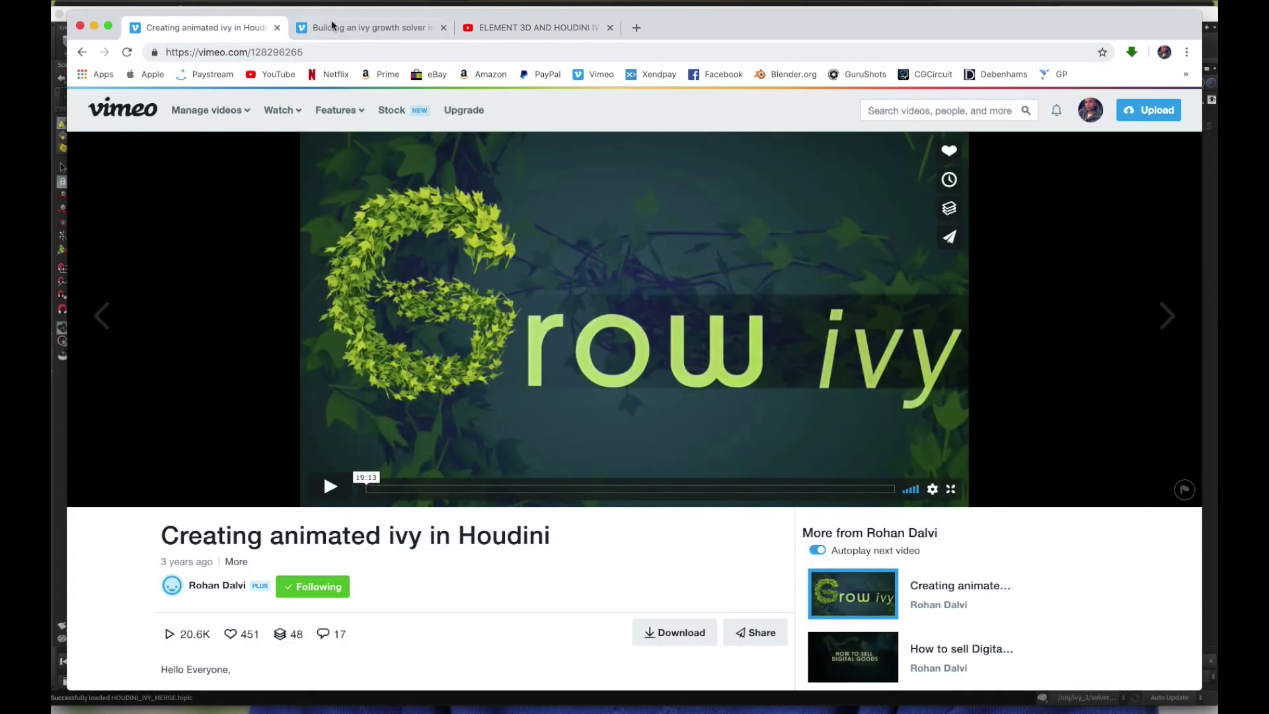
click(332, 27)
click(507, 27)
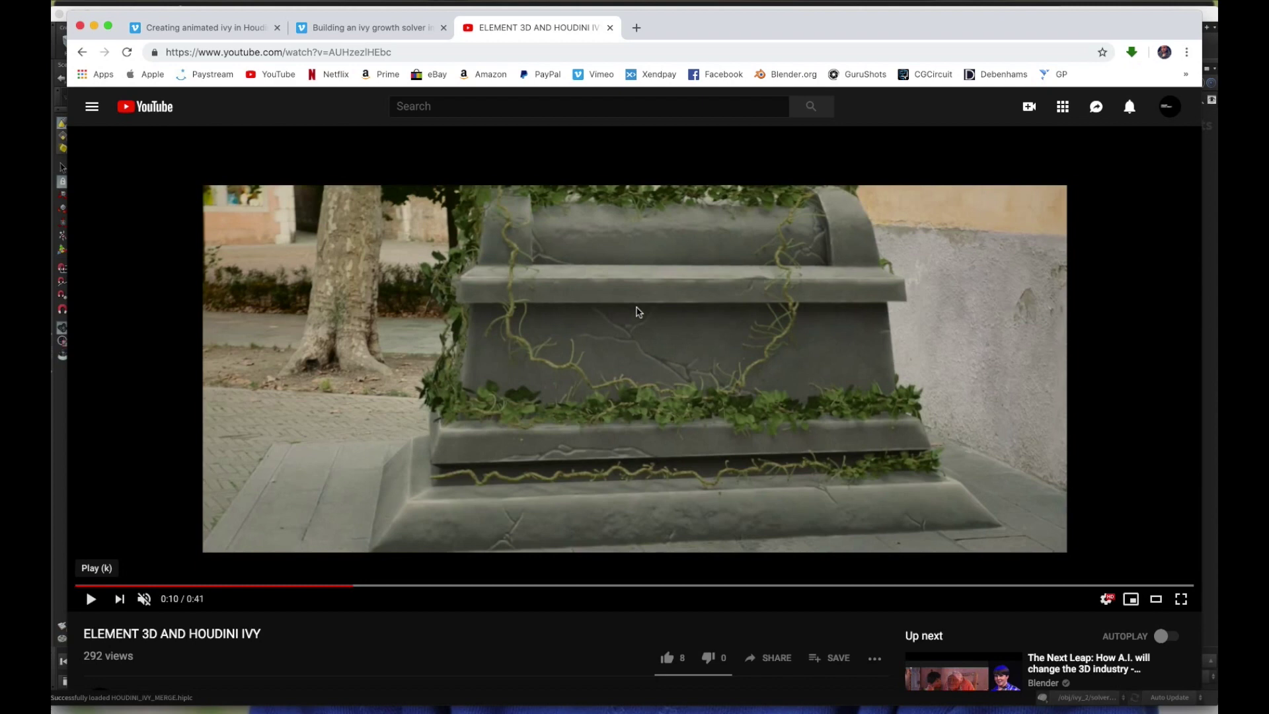
key(super+Tab)
key(super+Tab)
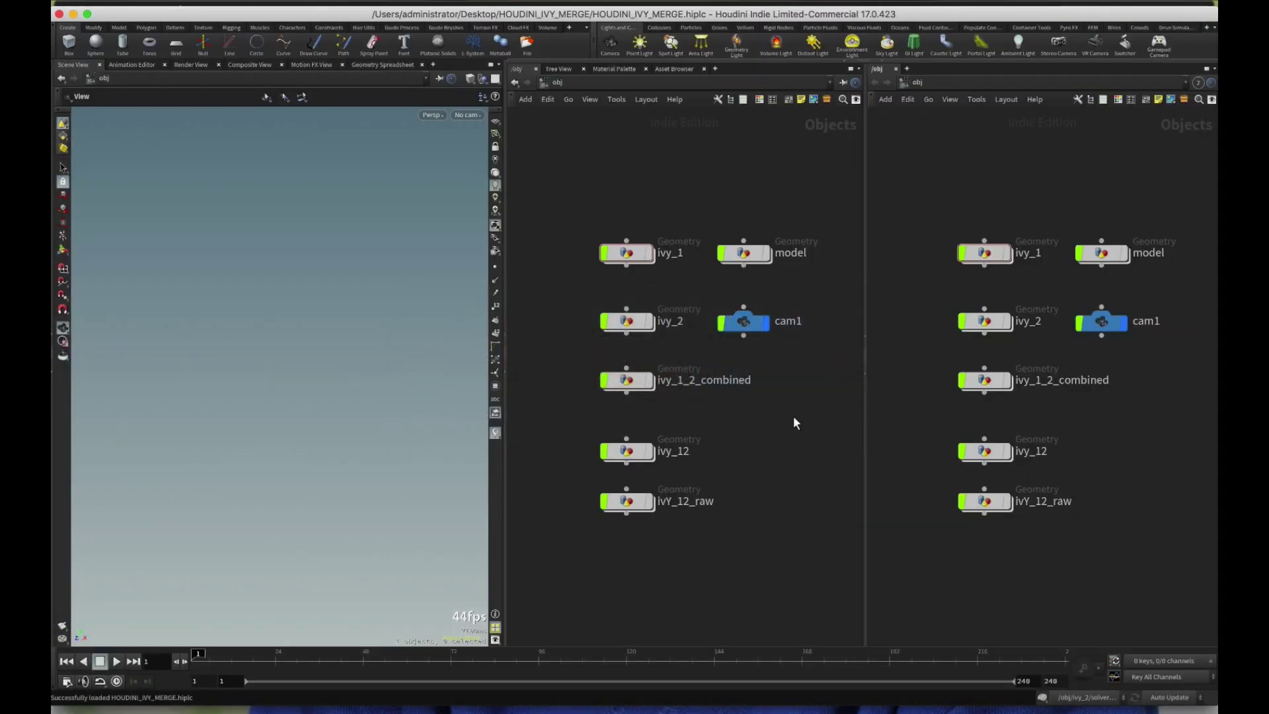
click(767, 255)
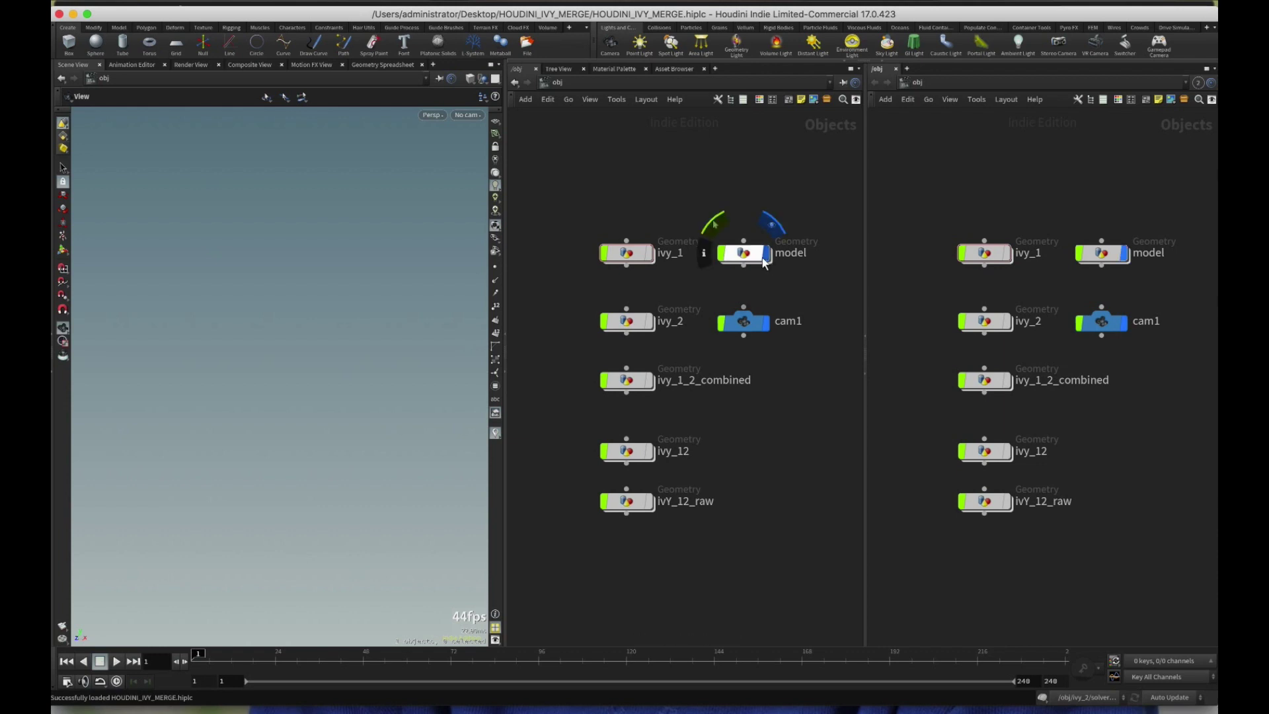
mouse_move(751, 257)
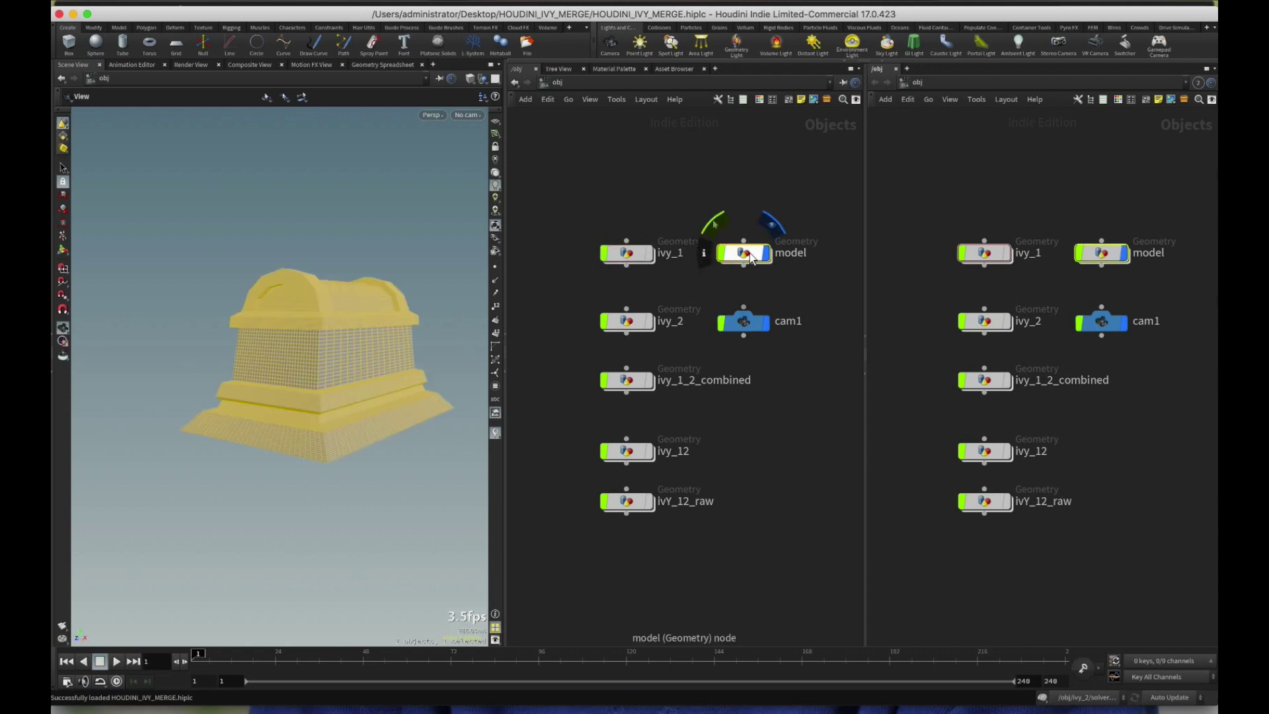
click(789, 296)
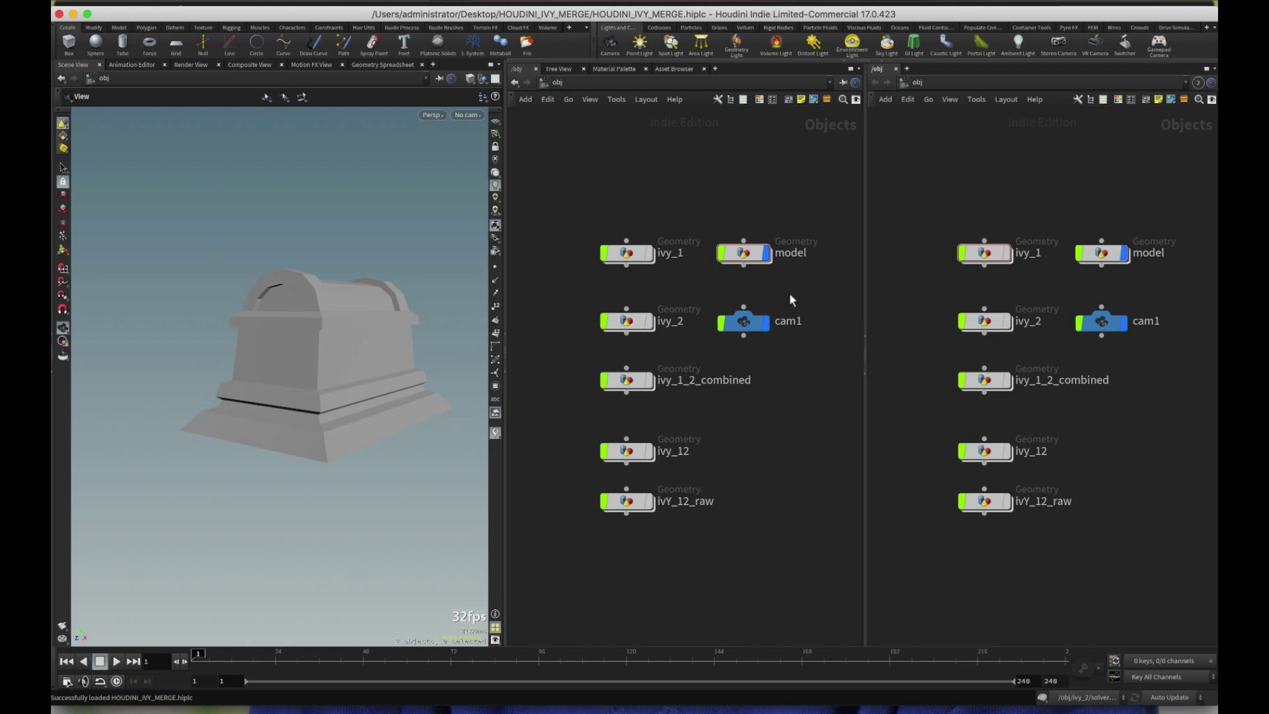
middle_drag(381, 350, 337, 344)
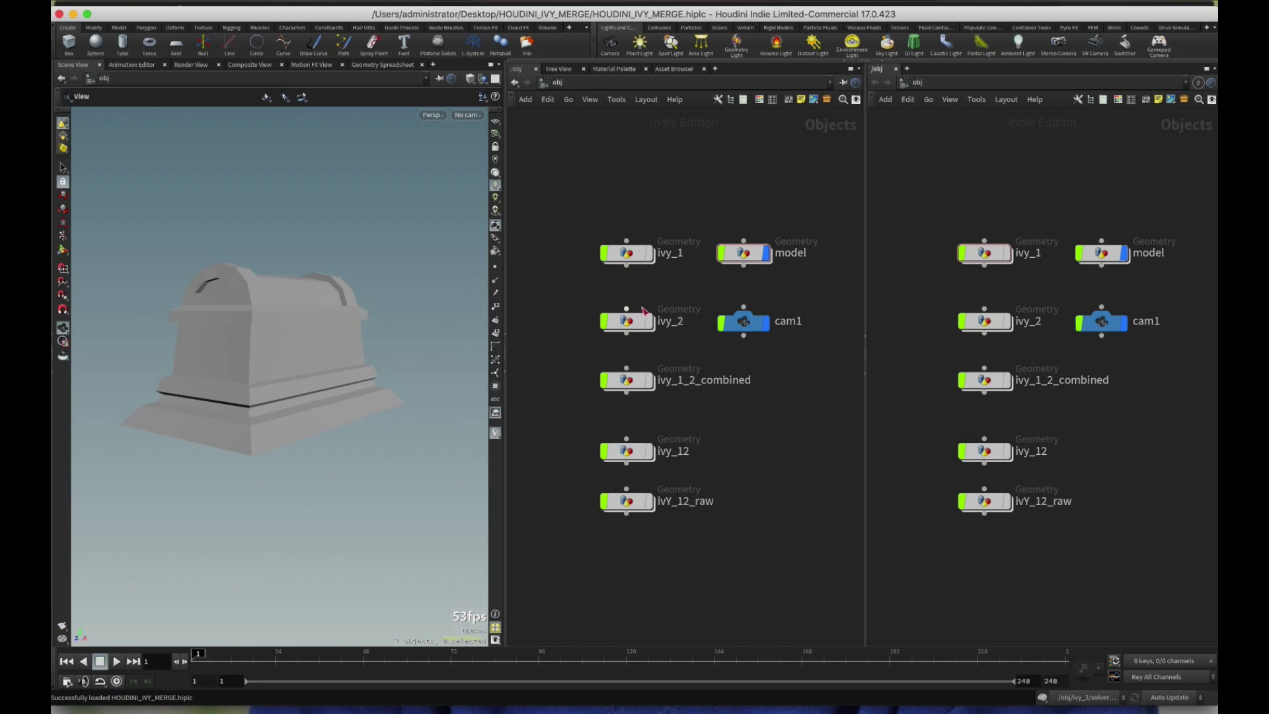
mouse_move(737, 261)
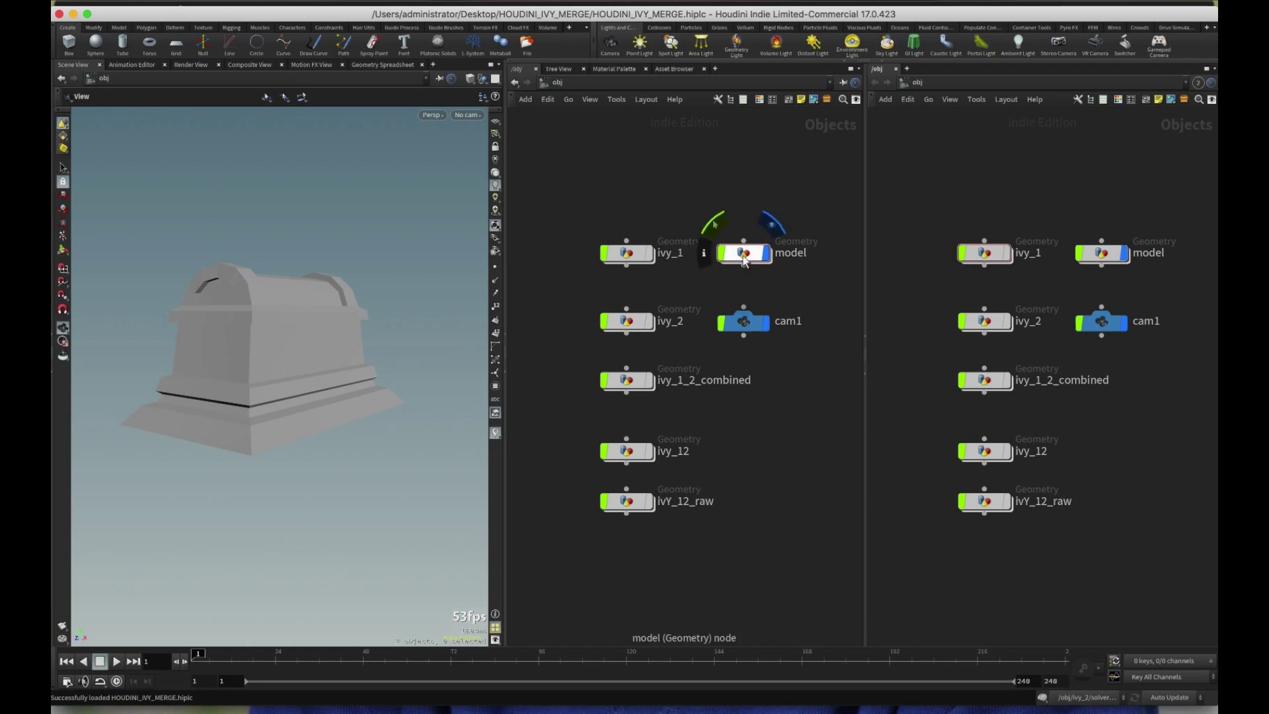
click(773, 228)
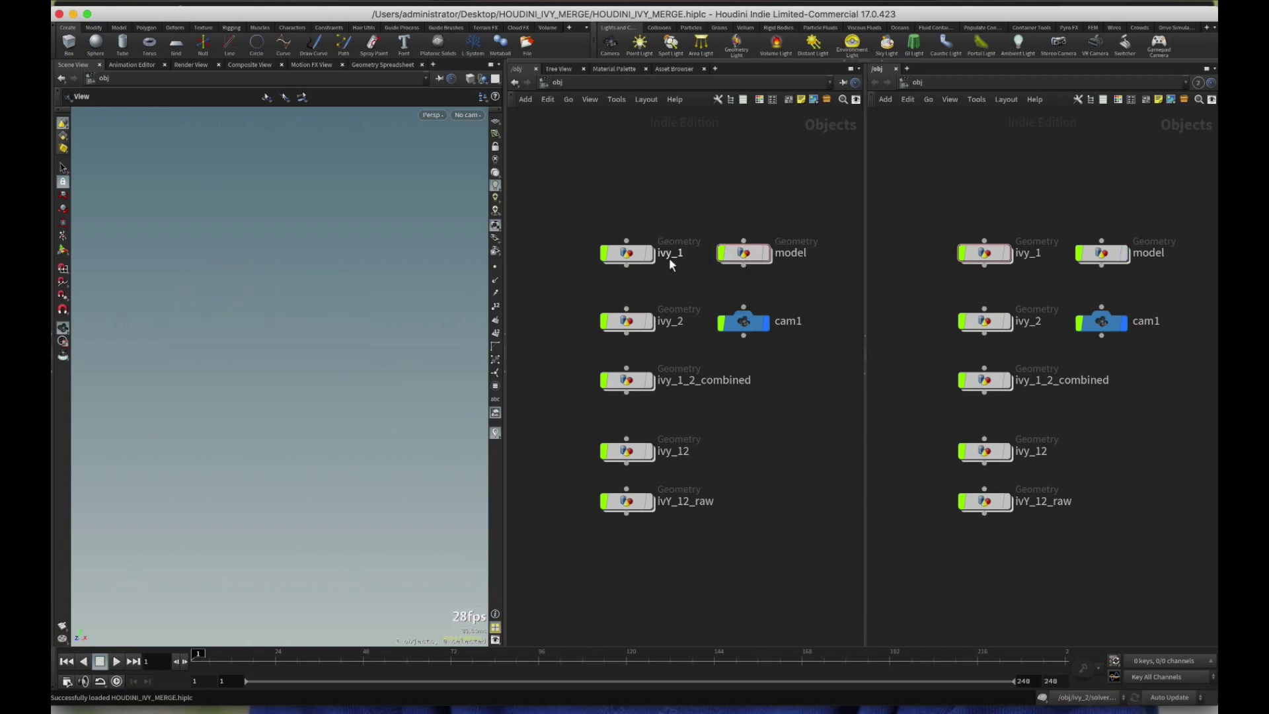
- Dive into ivy_1 and frame file1's SM_Leaf_21.obj leaf face-on in the viewport
click(641, 257)
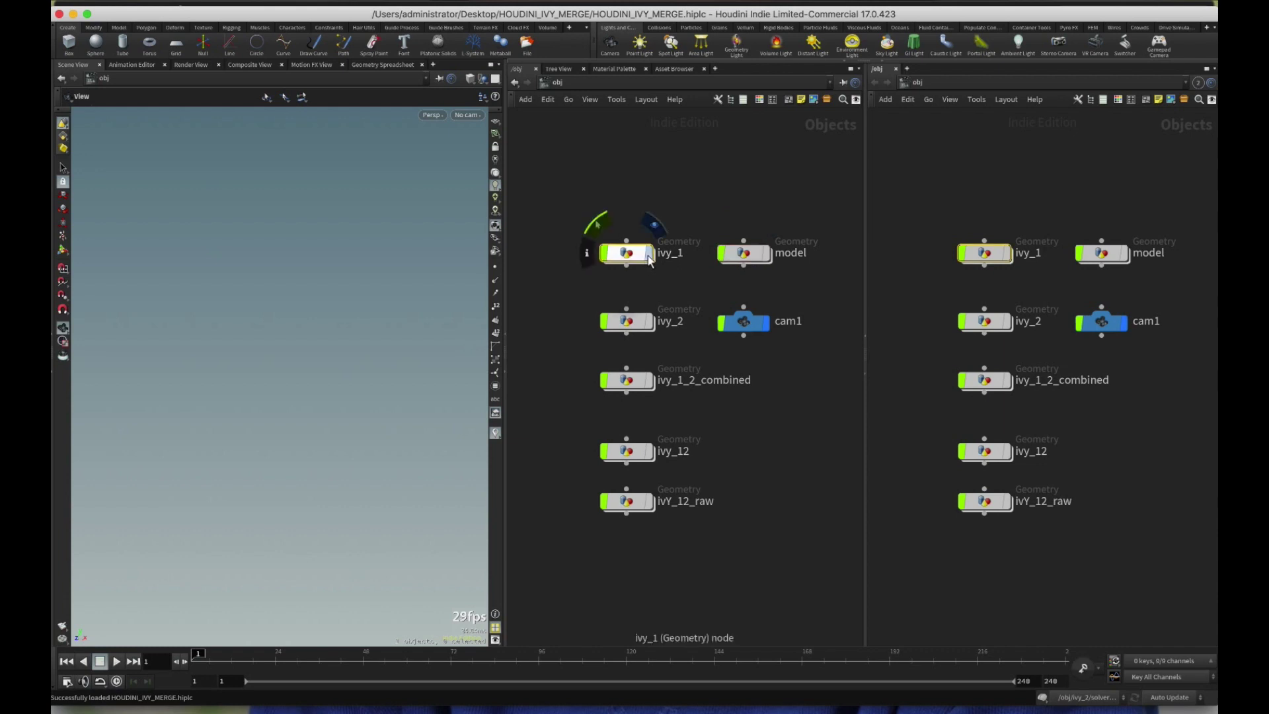
double_click(640, 257)
middle_drag(573, 260, 676, 276)
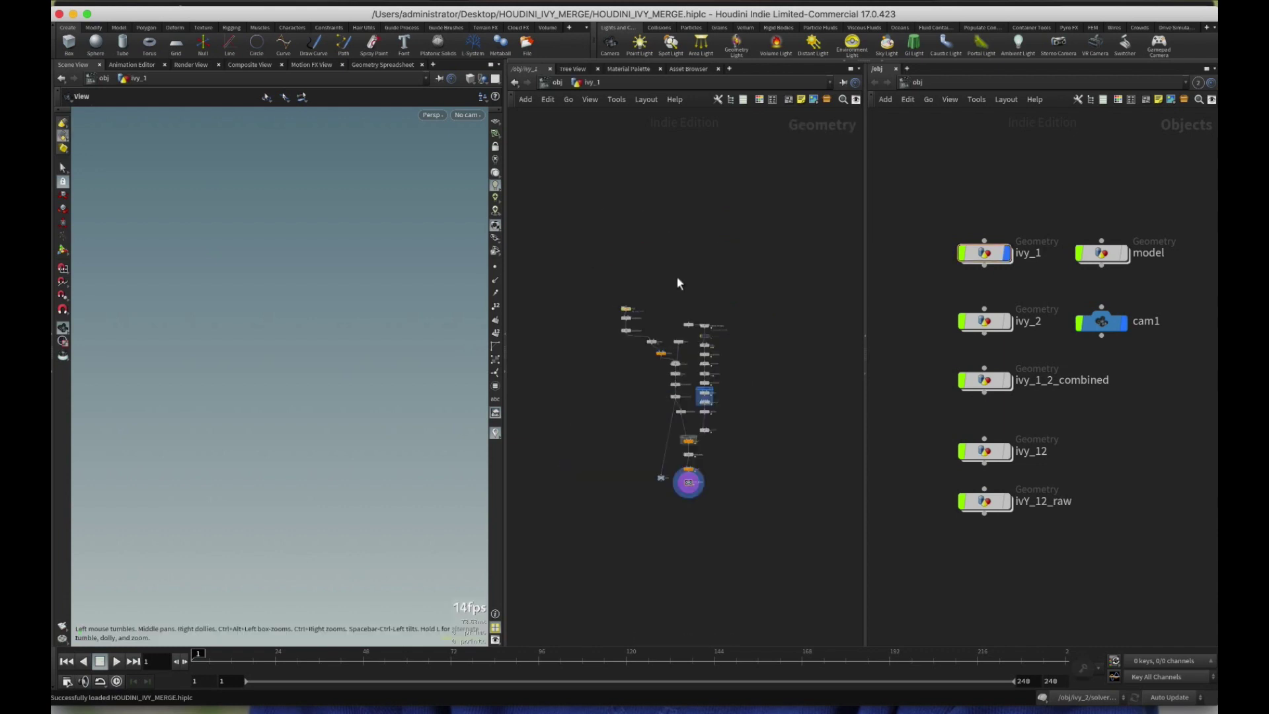
scroll(637, 310, up, 5)
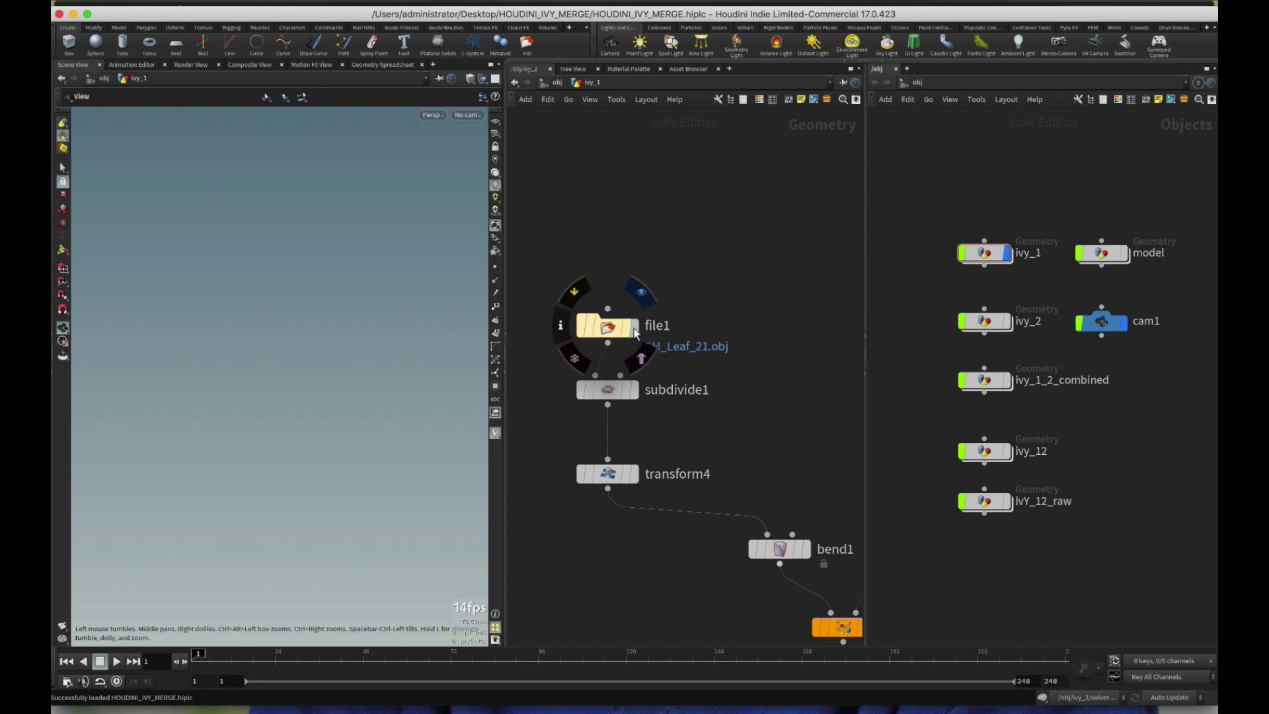
click(614, 331)
key(f)
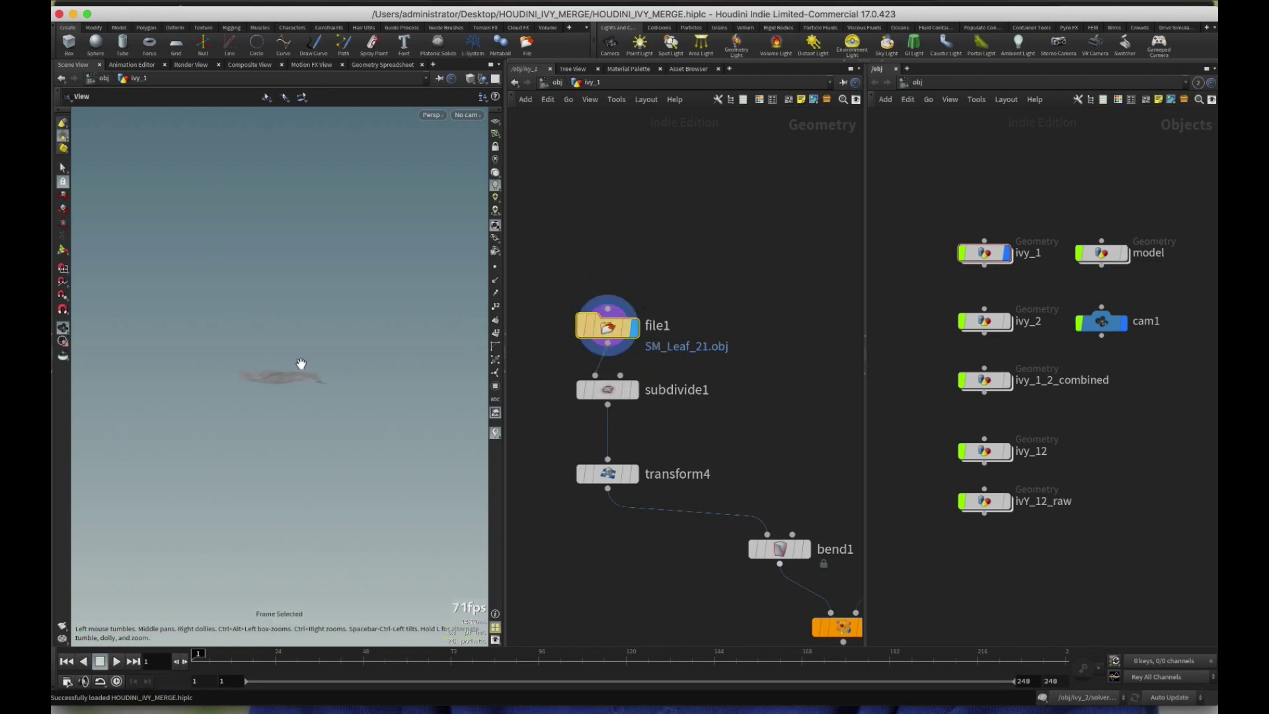
drag(258, 386, 304, 423)
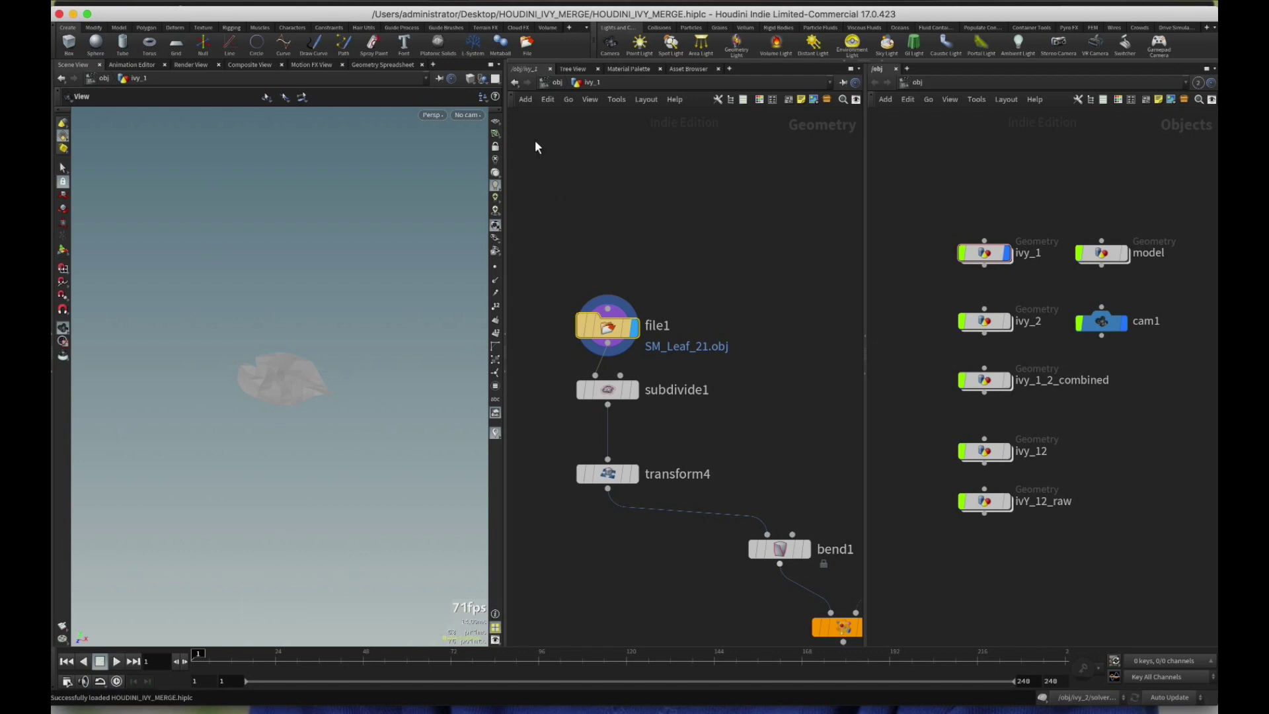
key(super+Tab)
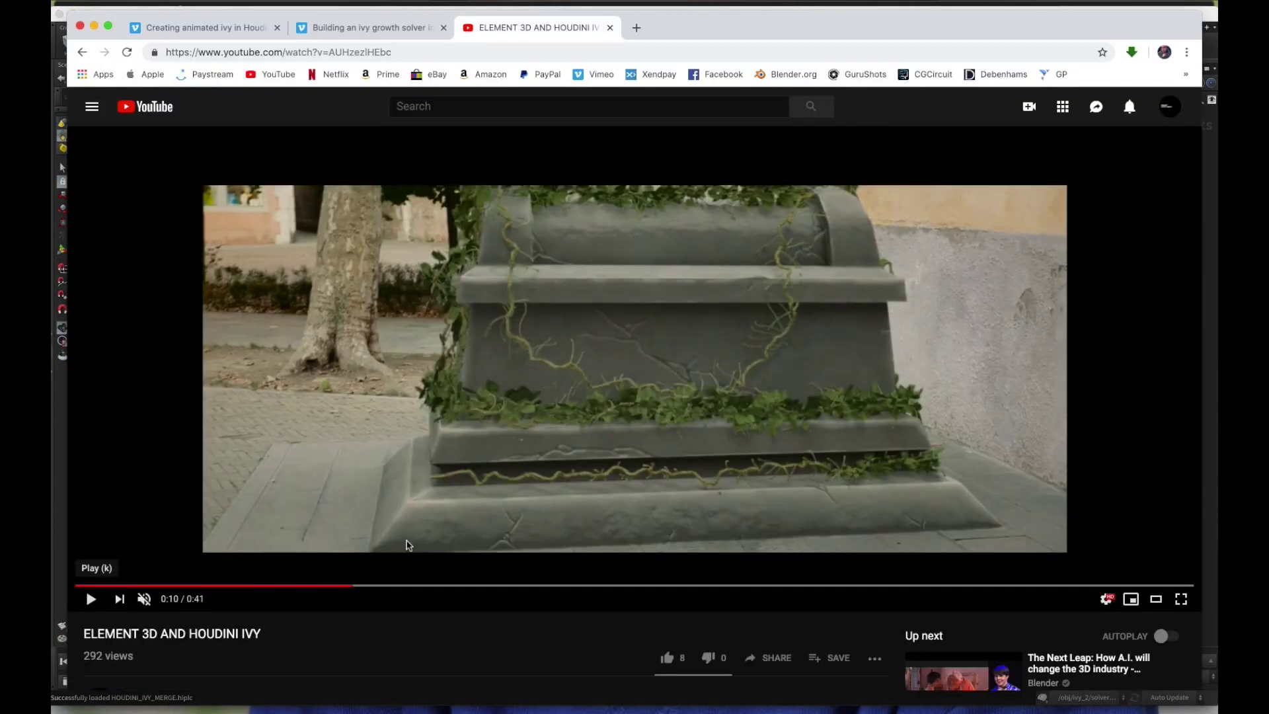
scroll(376, 606, down, 5)
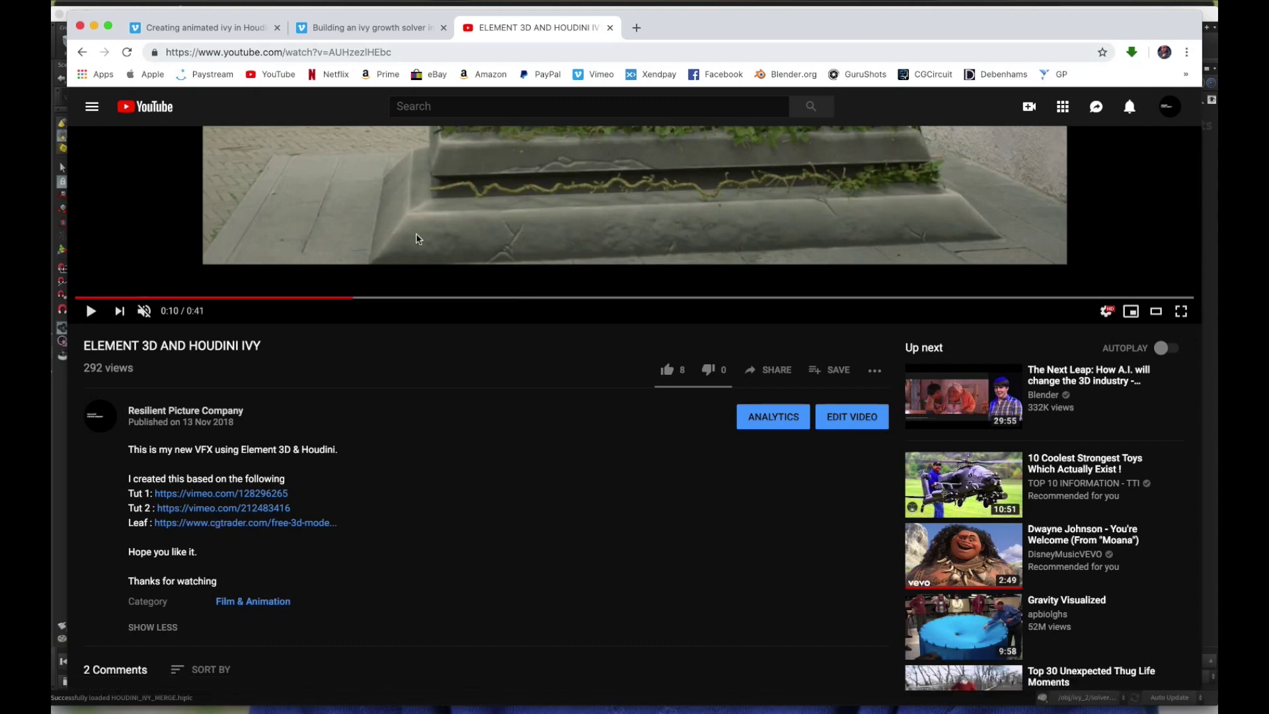
key(super+Tab)
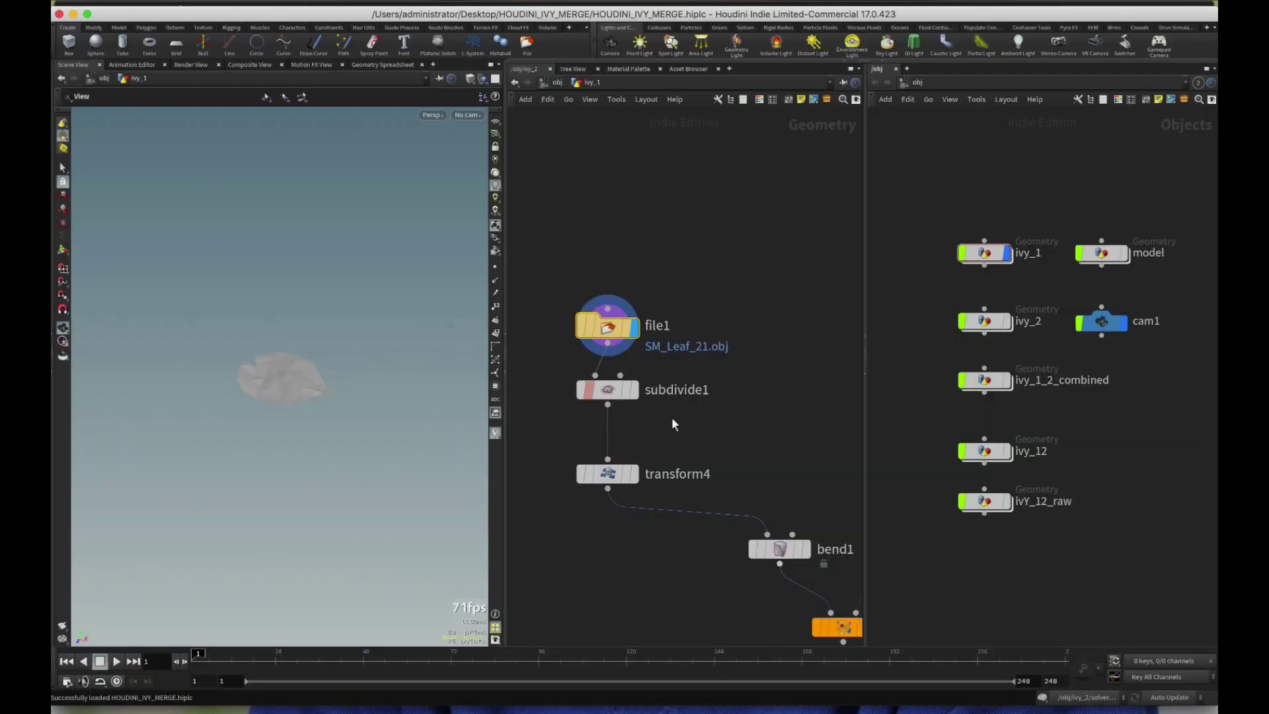
- Set the display flag on ivy_1's OUT_FINAL node and go back up to /obj
scroll(752, 428, down, 4)
scroll(707, 263, down, 1)
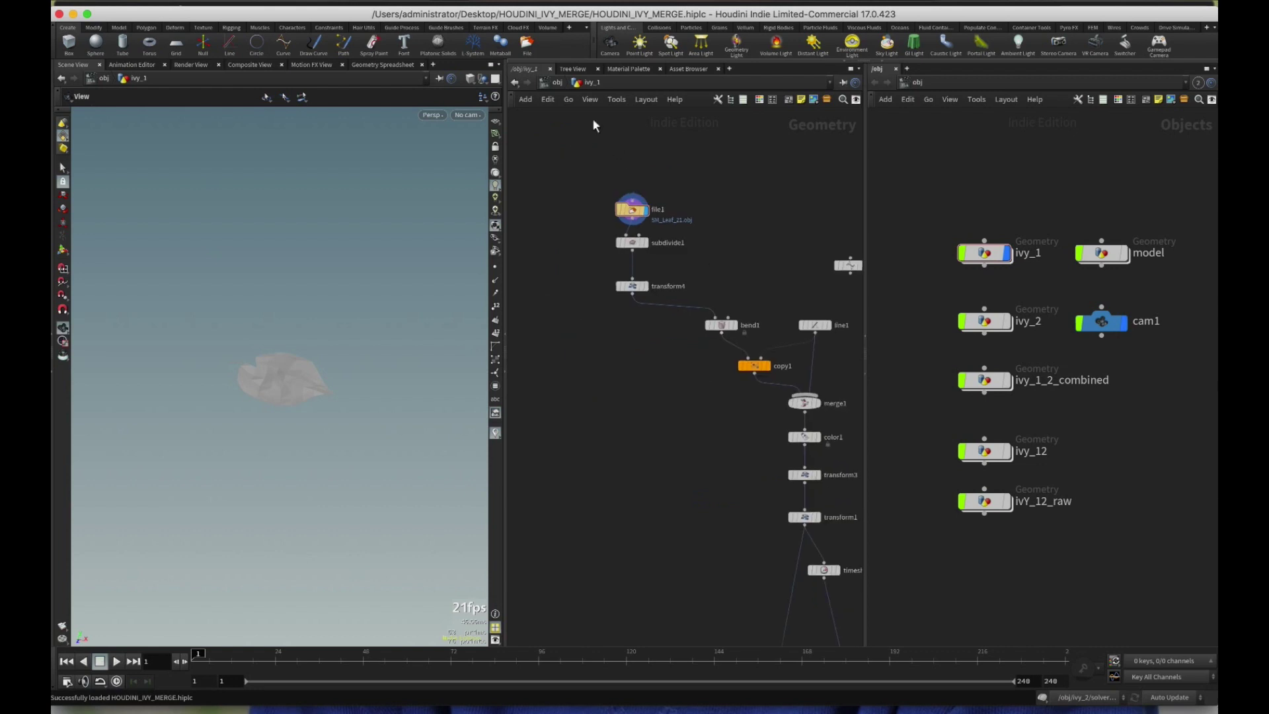
middle_drag(745, 539, 644, 395)
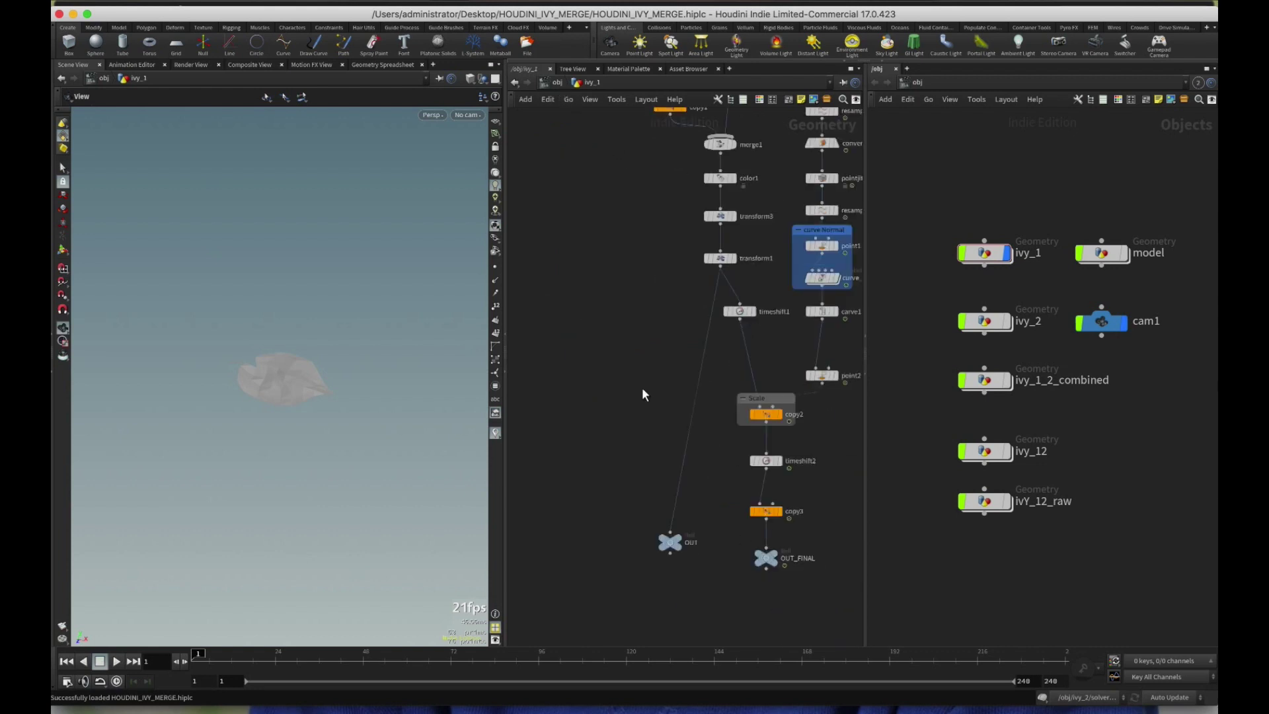
click(775, 554)
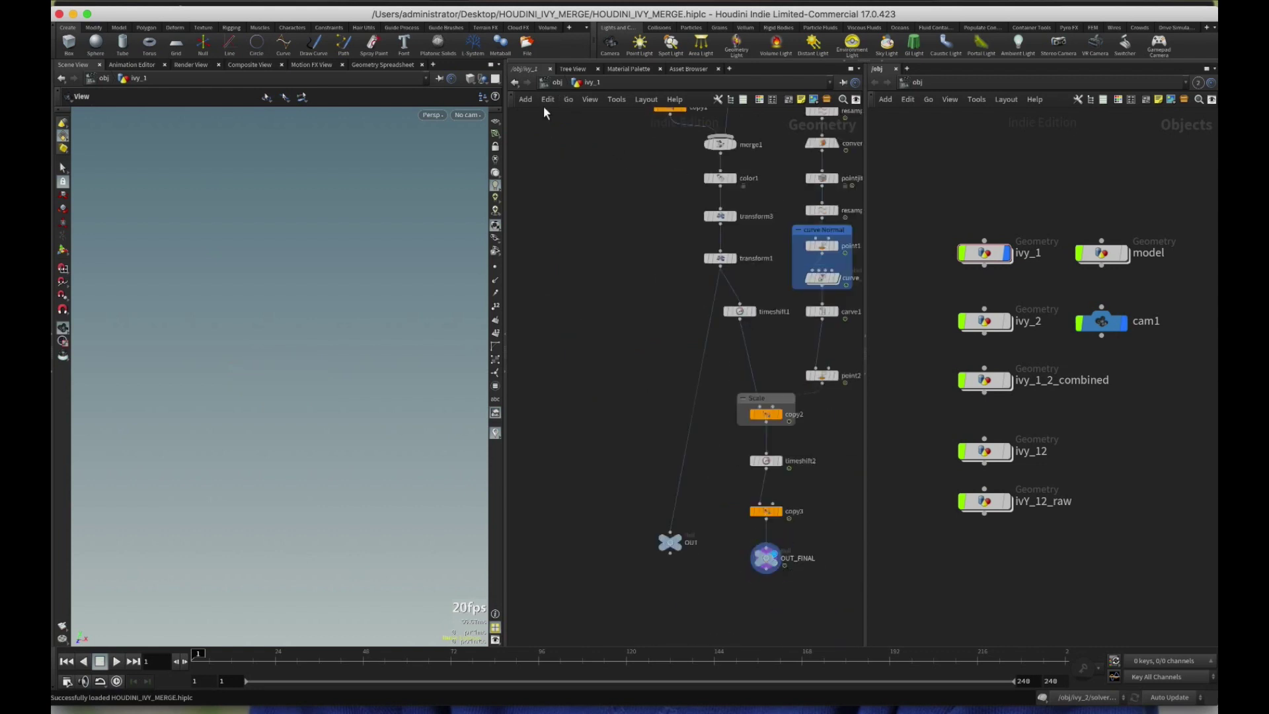
click(553, 83)
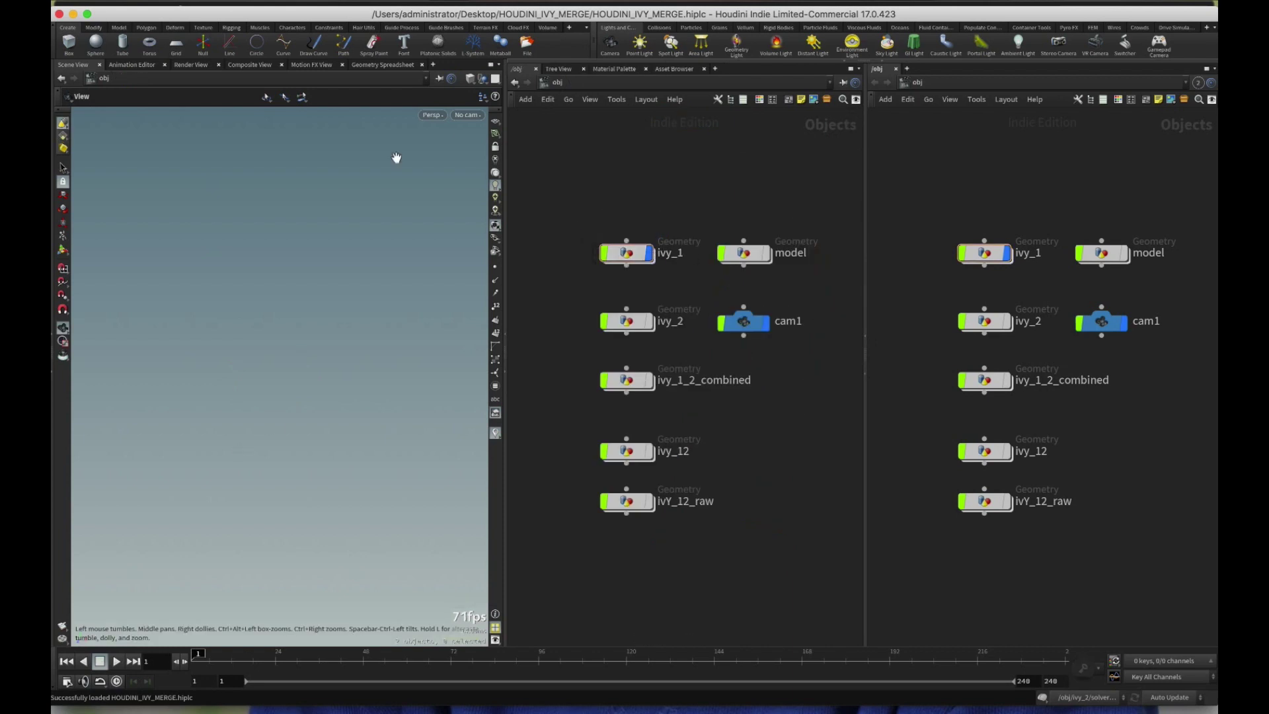
- Hide other objects in the viewport, jump to frame 72, and view ivy_1 through cam1
click(483, 78)
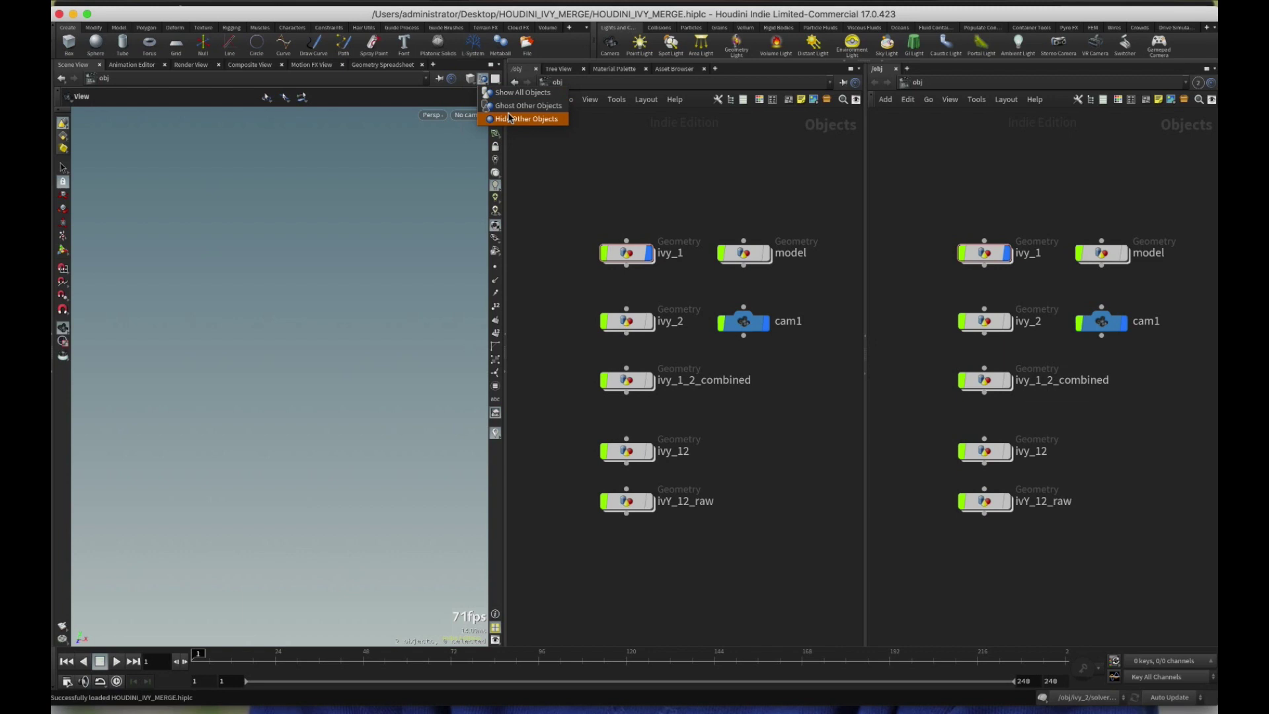
click(510, 120)
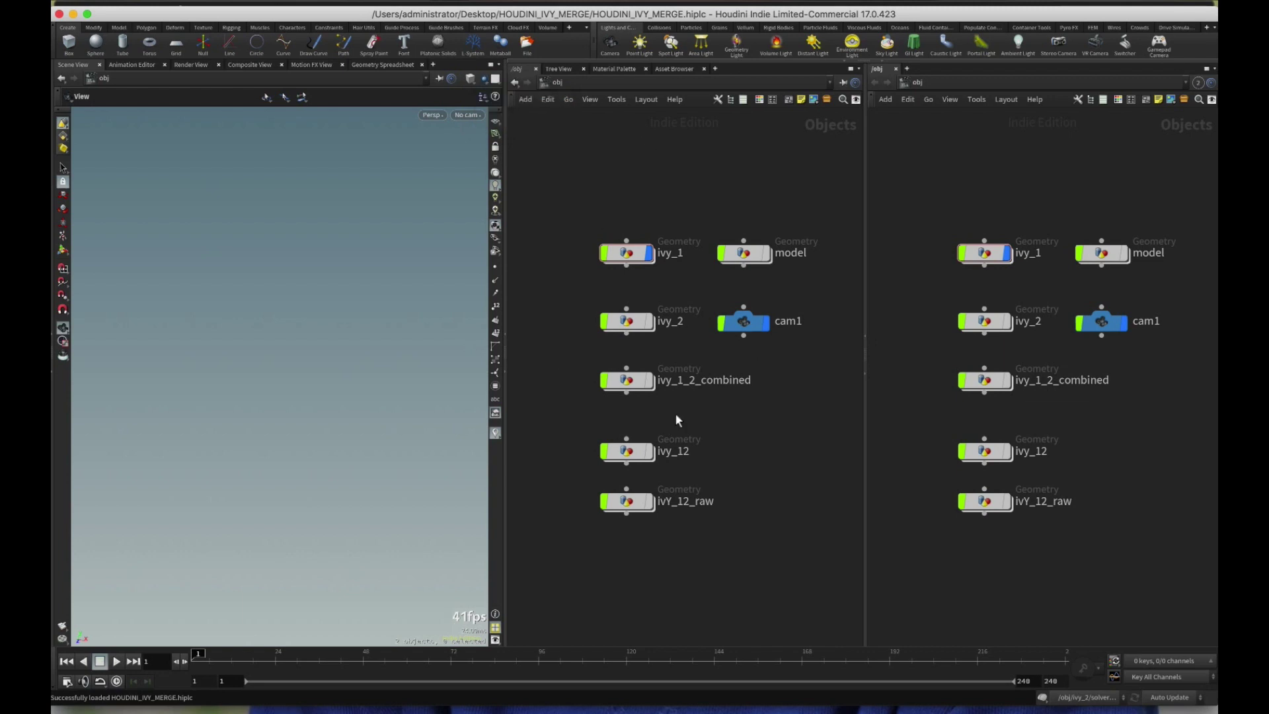
click(648, 261)
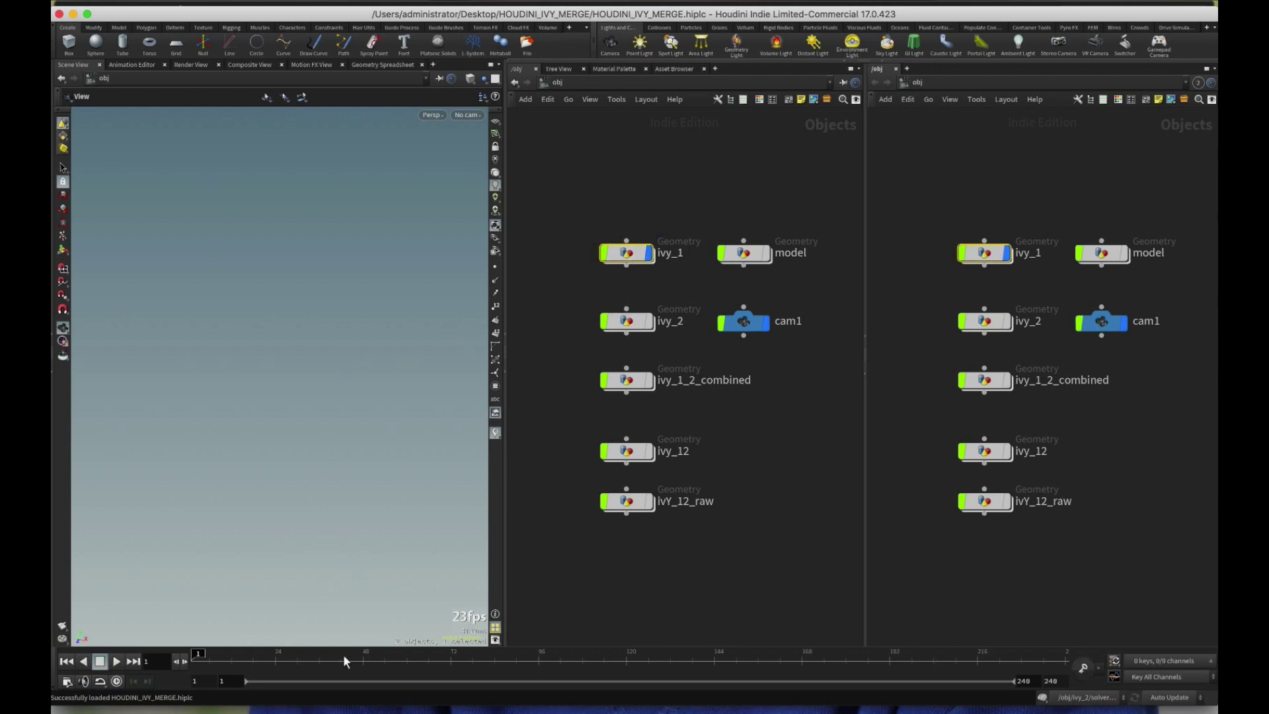
click(449, 653)
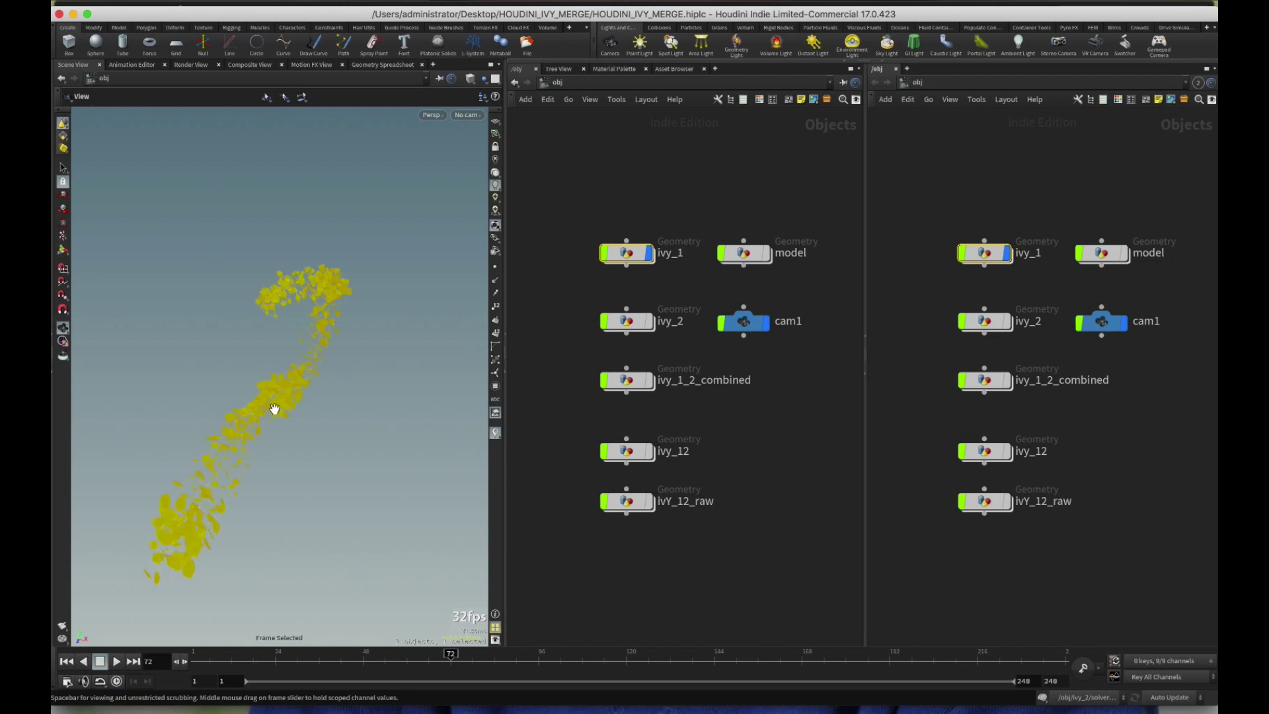
click(471, 116)
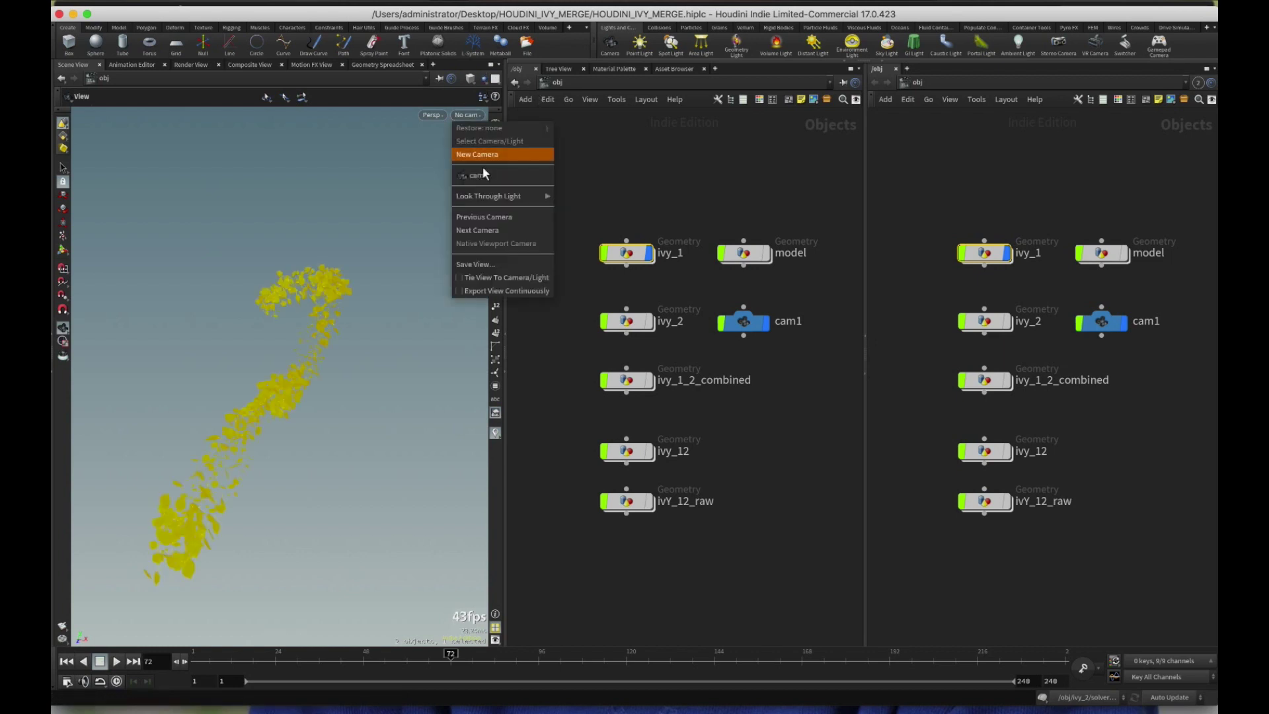
click(482, 173)
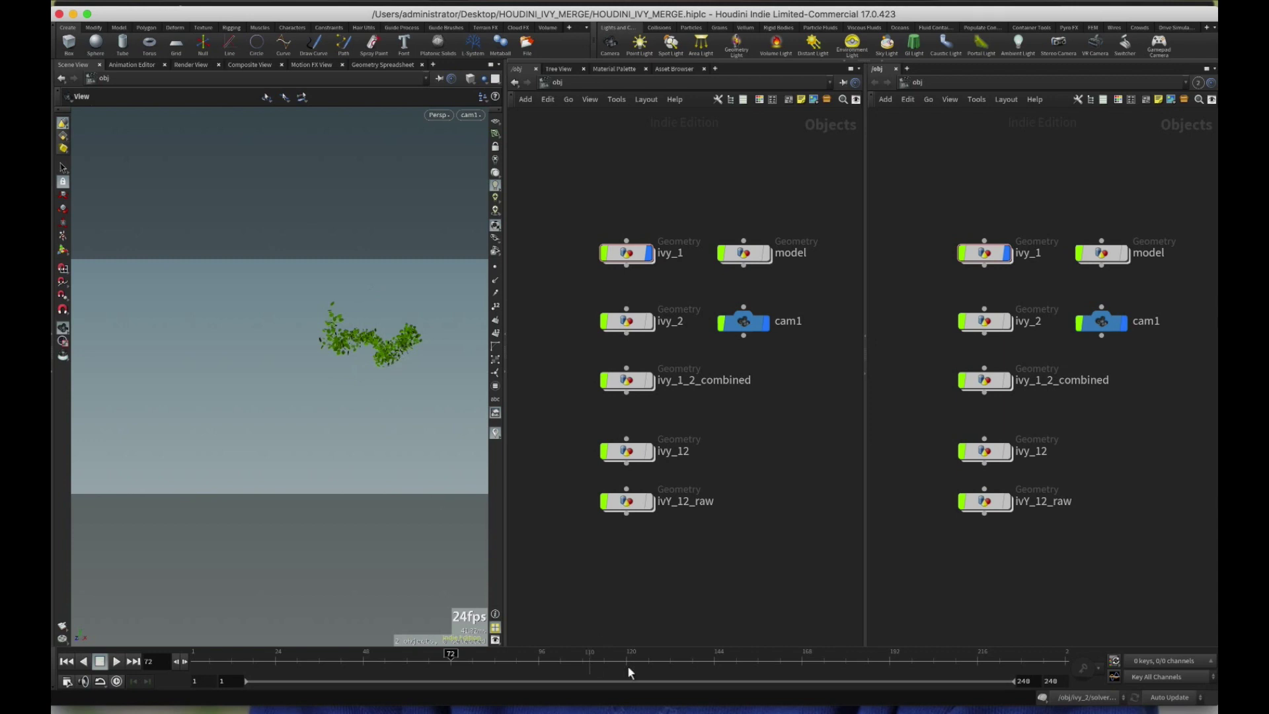
alt+drag(371, 376, 334, 345)
scroll(368, 340, up, 5)
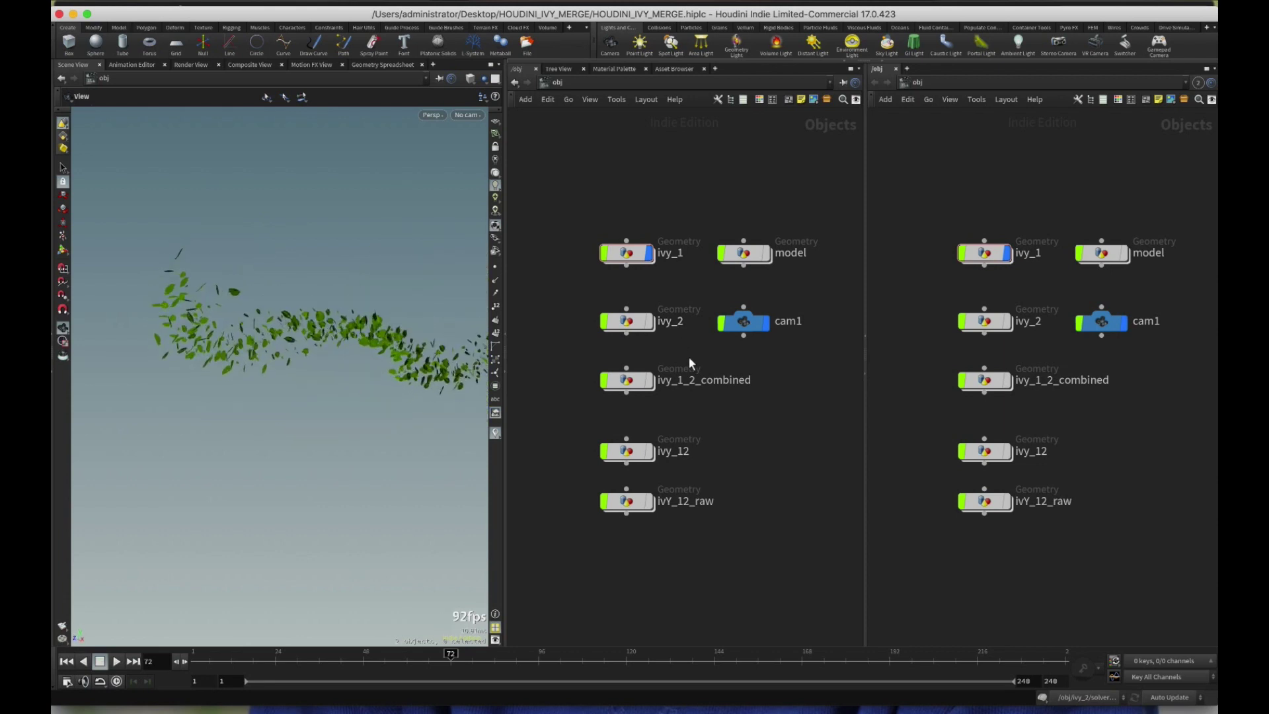
- Display ivy_2 with its OUT node flagged inside, then orbit its leafy vine at object level
click(650, 255)
click(649, 321)
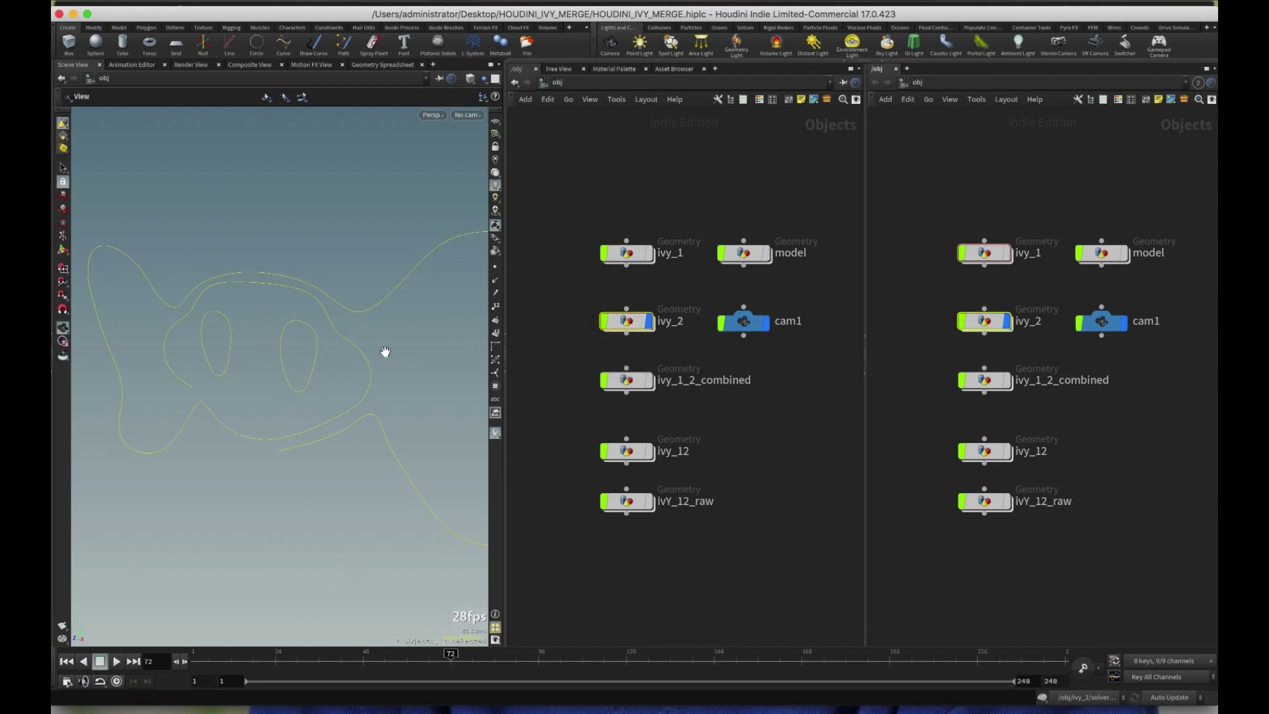
double_click(637, 323)
middle_drag(706, 457, 710, 275)
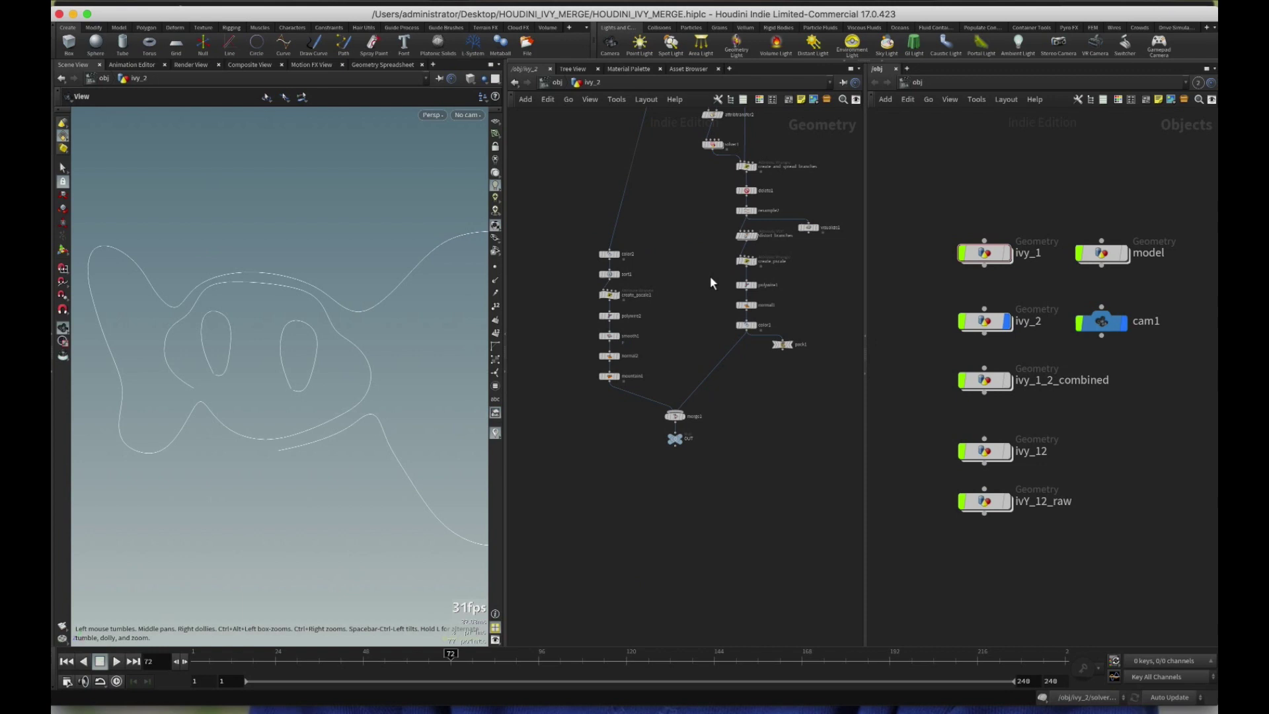
click(674, 439)
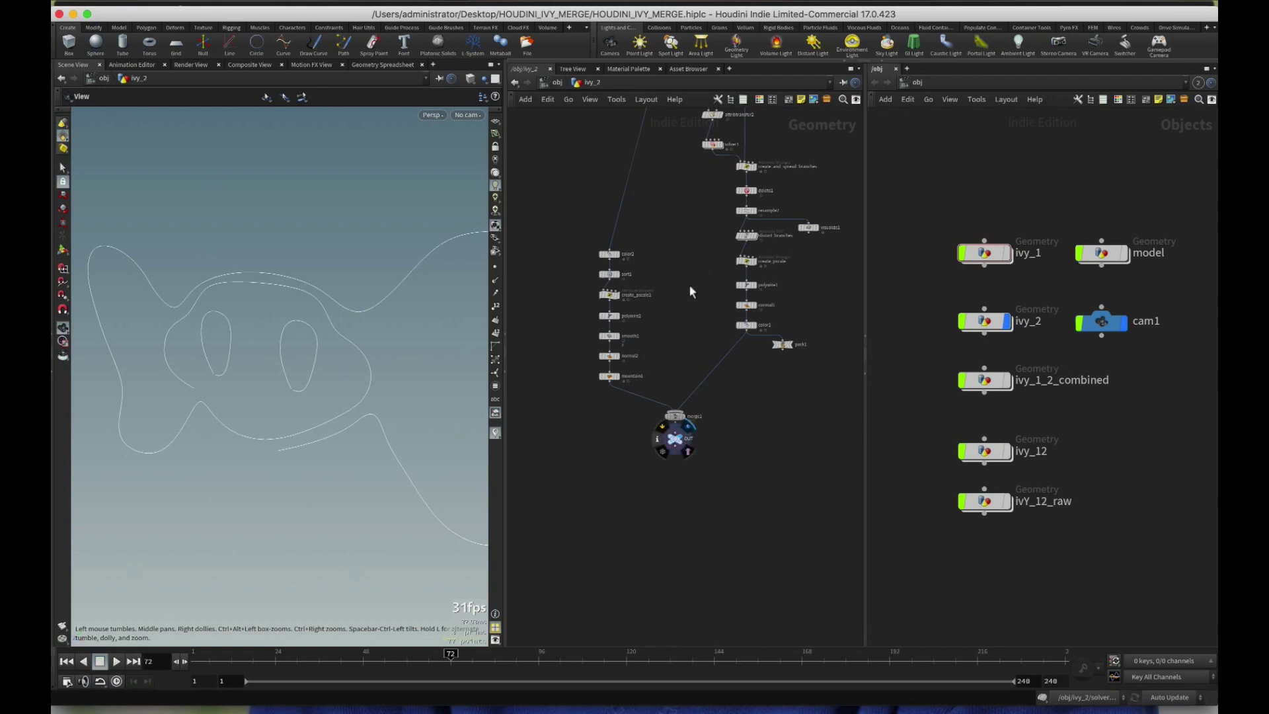
click(557, 82)
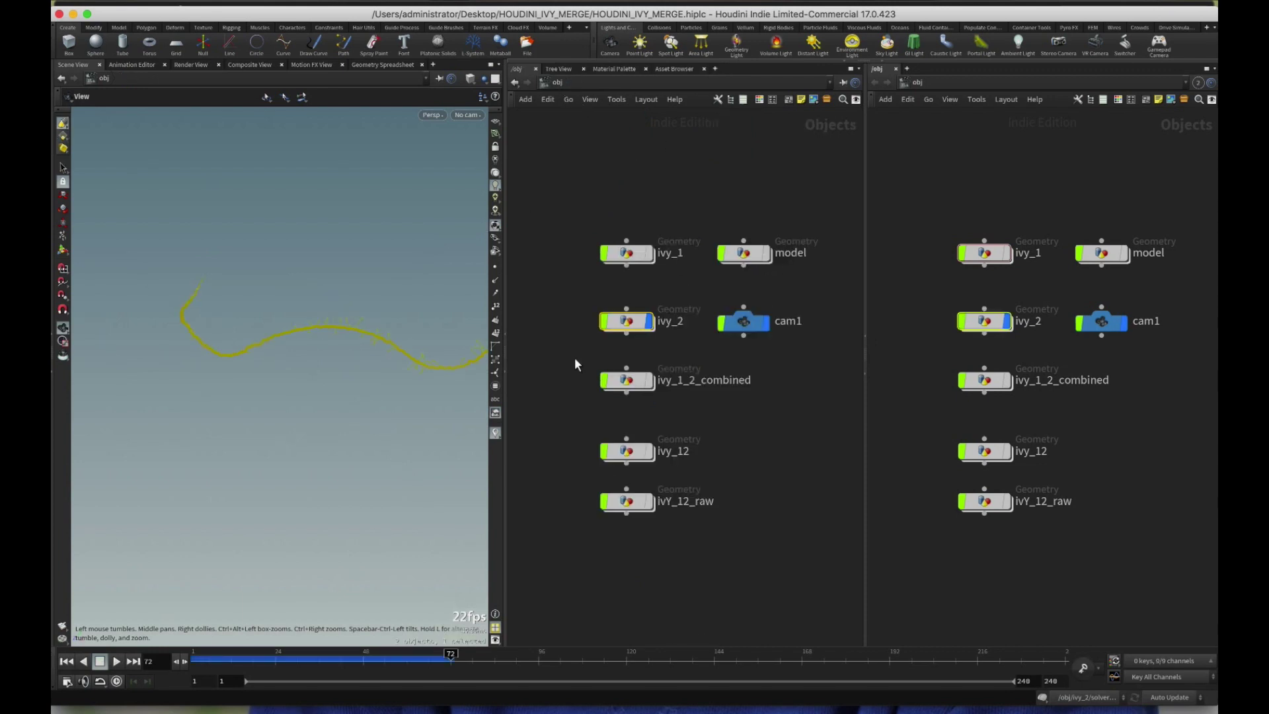
drag(323, 374, 394, 305)
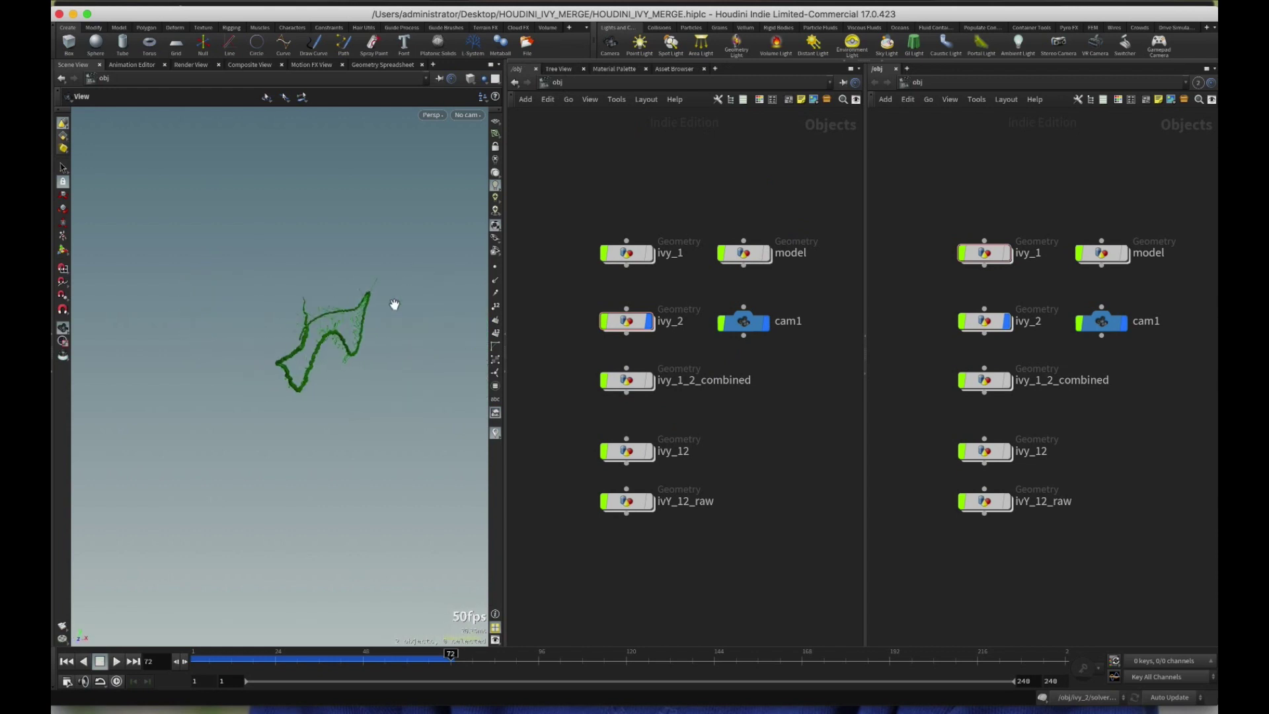
- Hide ivy_2, display ivy_12, and orbit around its vine to inspect it
click(650, 321)
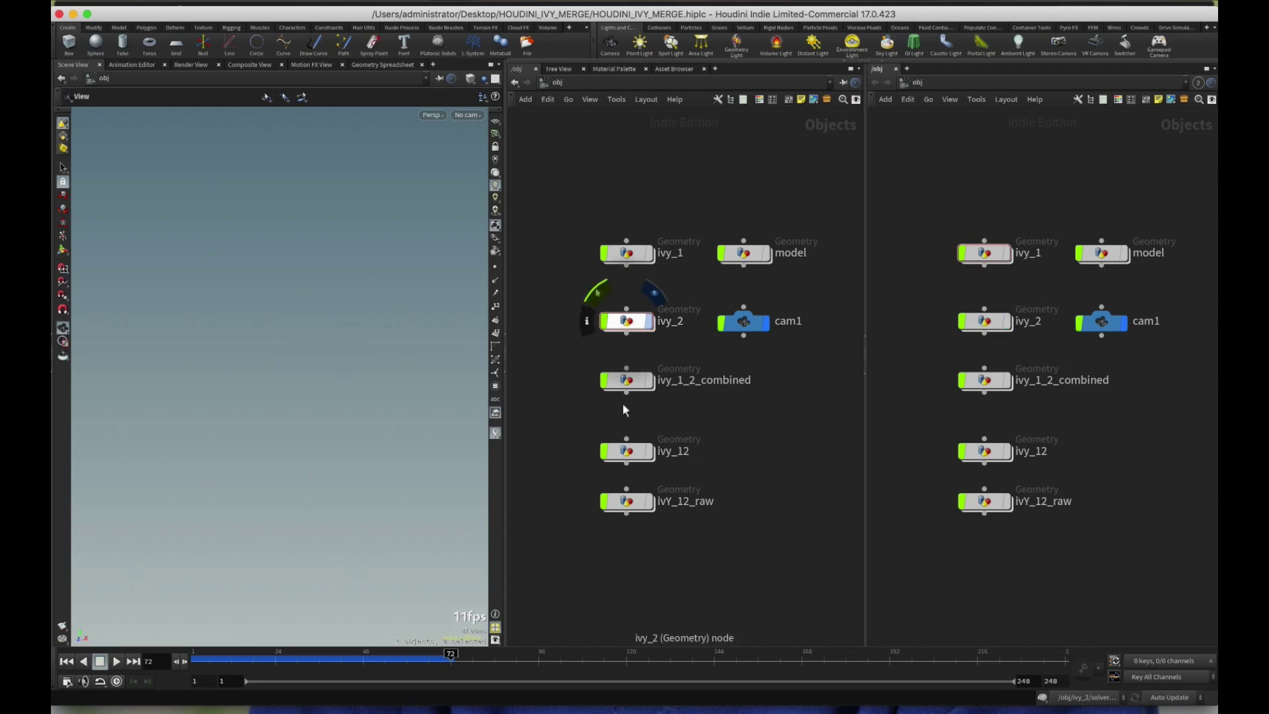
click(650, 455)
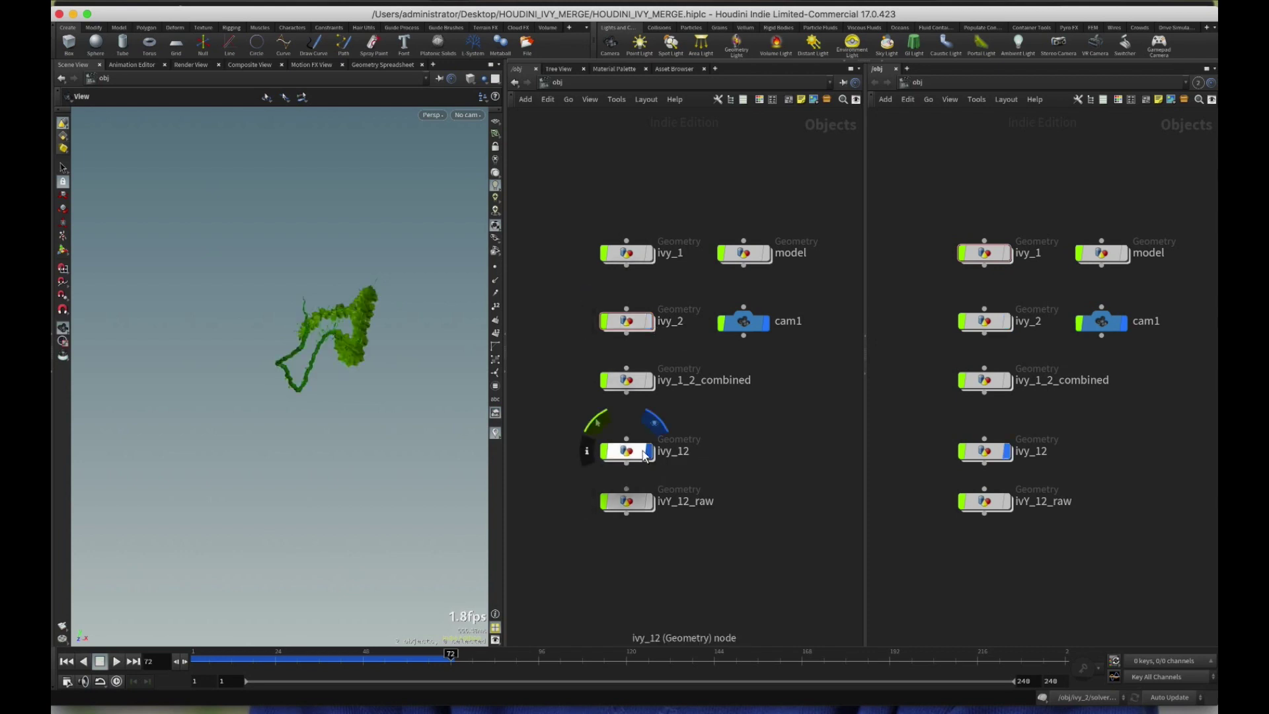
drag(393, 417, 411, 393)
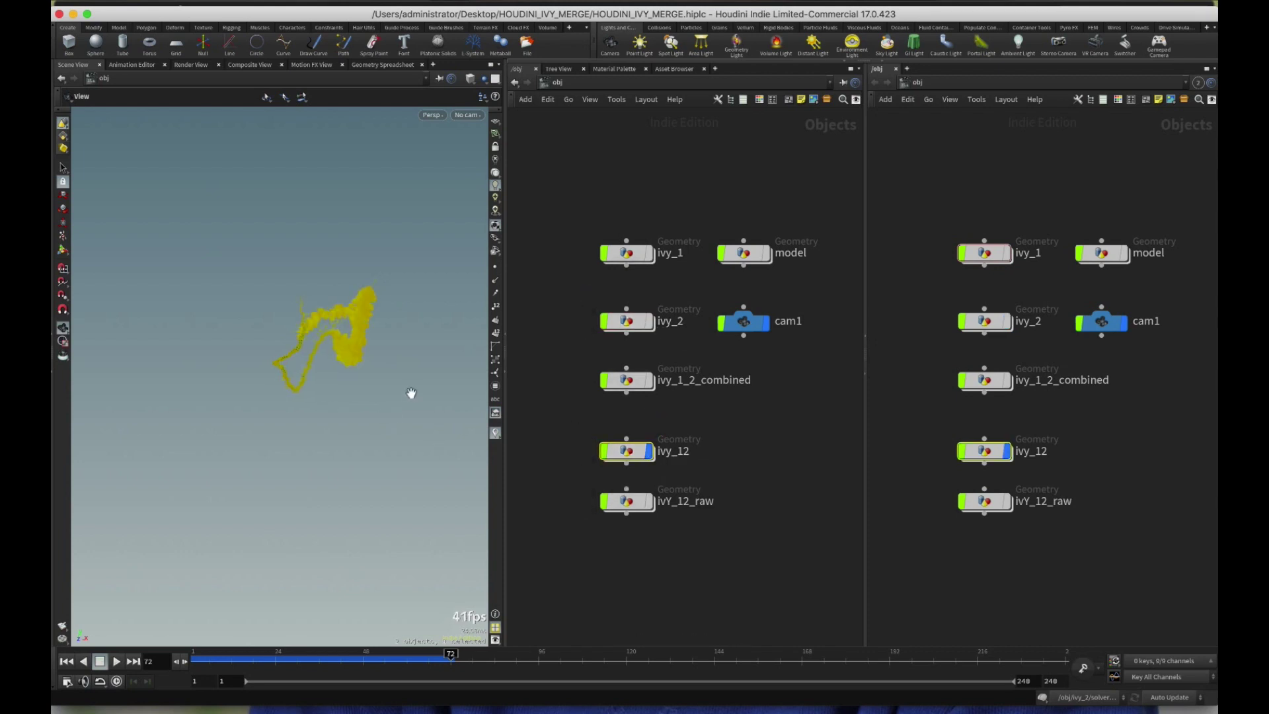
click(562, 412)
mouse_move(363, 349)
mouse_down()
mouse_move(394, 354)
mouse_move(345, 347)
mouse_move(345, 360)
mouse_move(368, 354)
mouse_up()
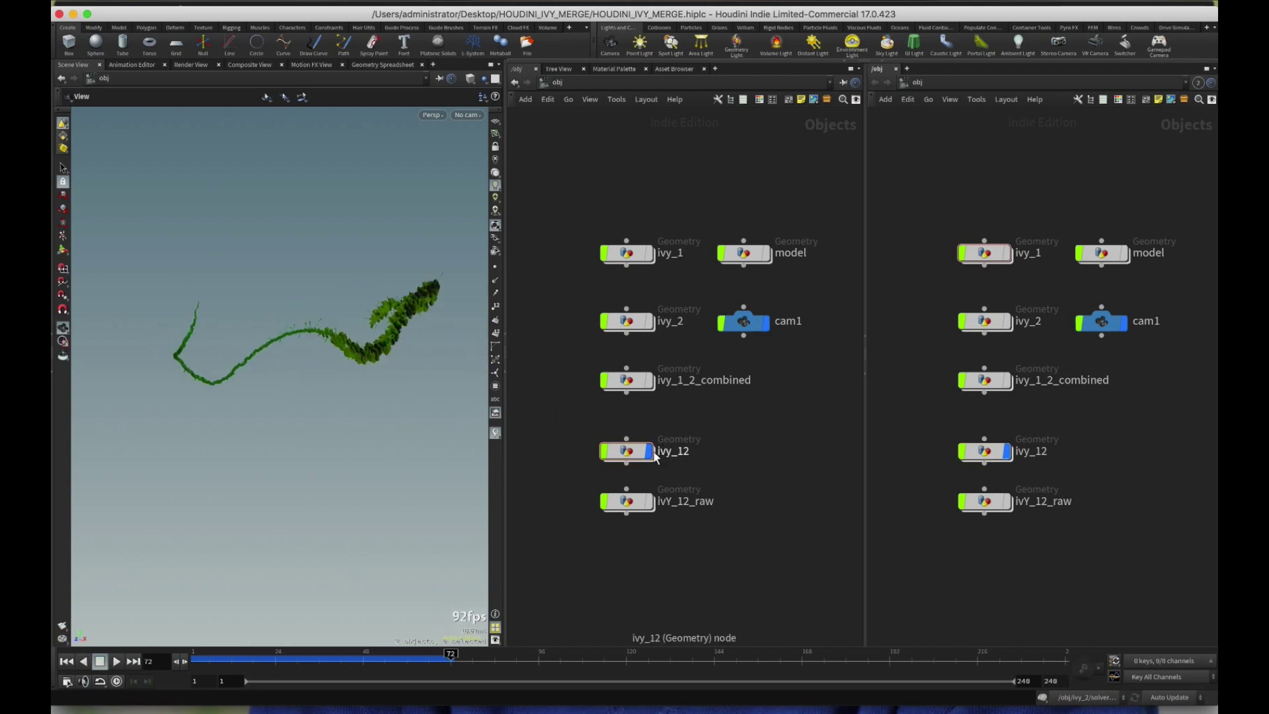
scroll(748, 442, up, 1)
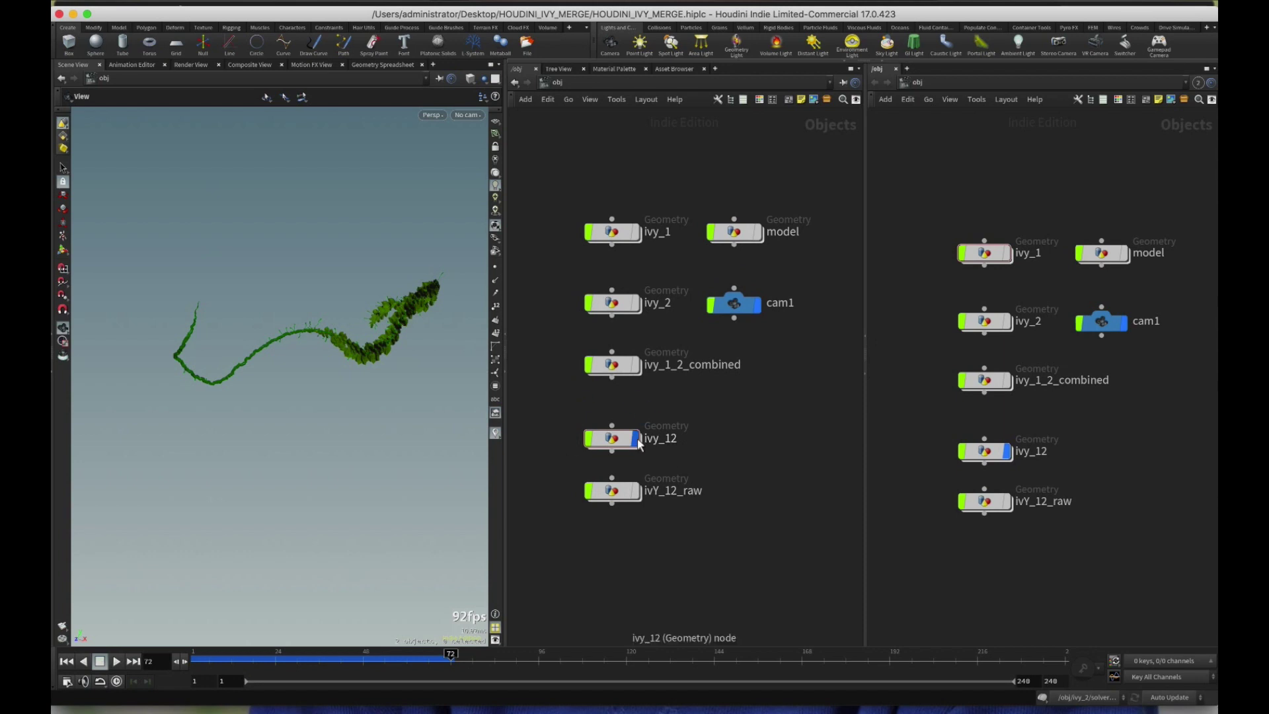
- Inspect ivY_12_raw from several angles, then switch the display back to ivy_12
click(637, 438)
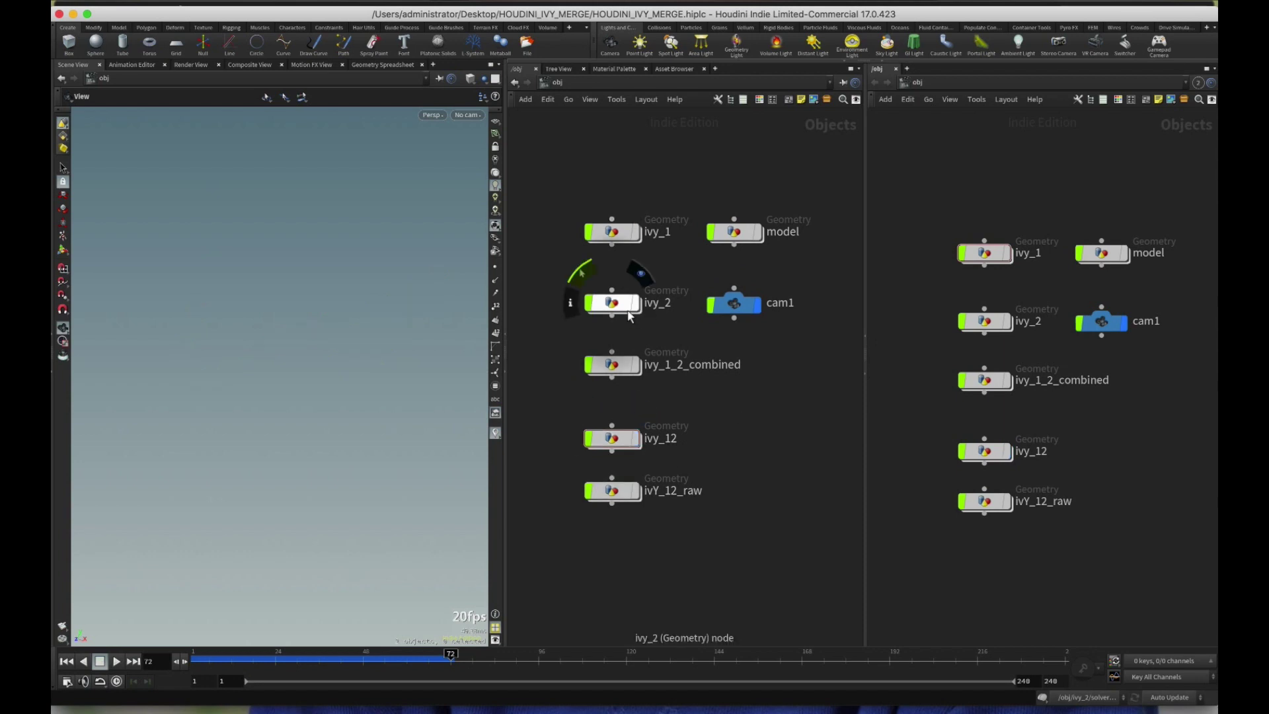
click(635, 490)
click(538, 560)
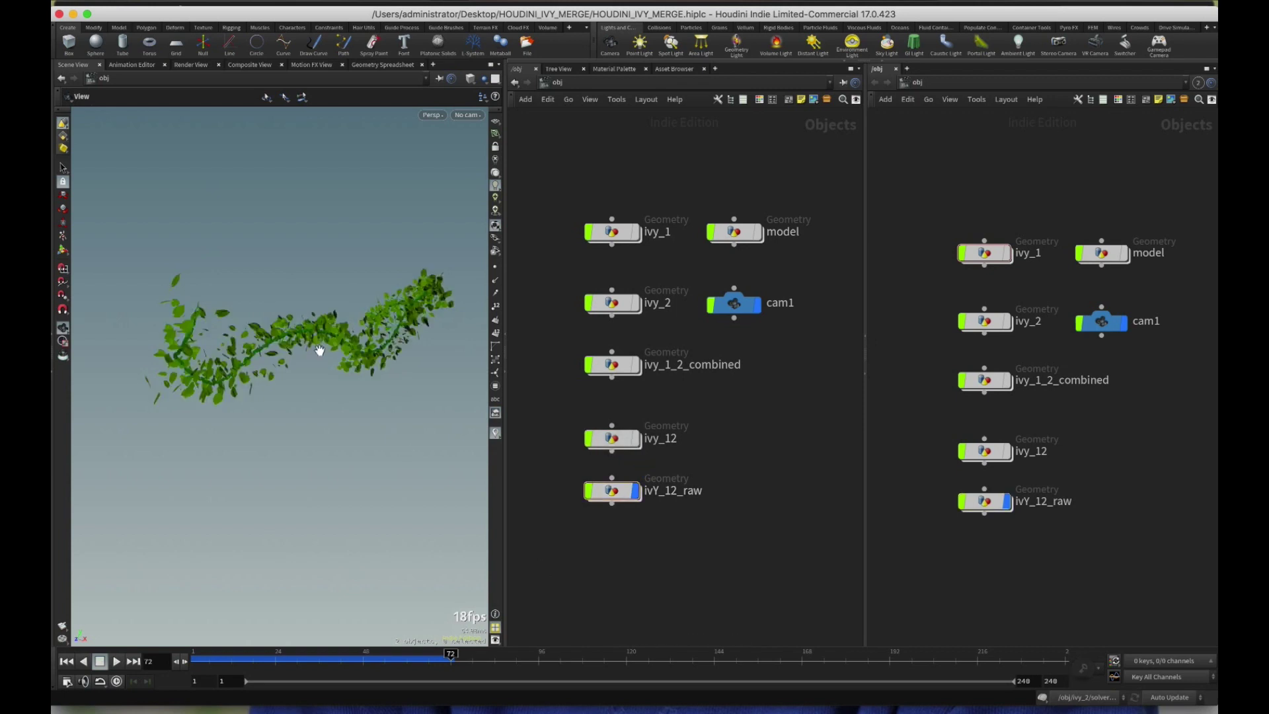
mouse_move(325, 391)
mouse_down()
mouse_move(388, 372)
mouse_move(388, 348)
mouse_move(334, 327)
mouse_move(331, 351)
mouse_move(339, 345)
mouse_move(198, 311)
mouse_move(202, 332)
mouse_move(278, 306)
mouse_move(238, 312)
mouse_move(349, 331)
mouse_move(237, 361)
mouse_up()
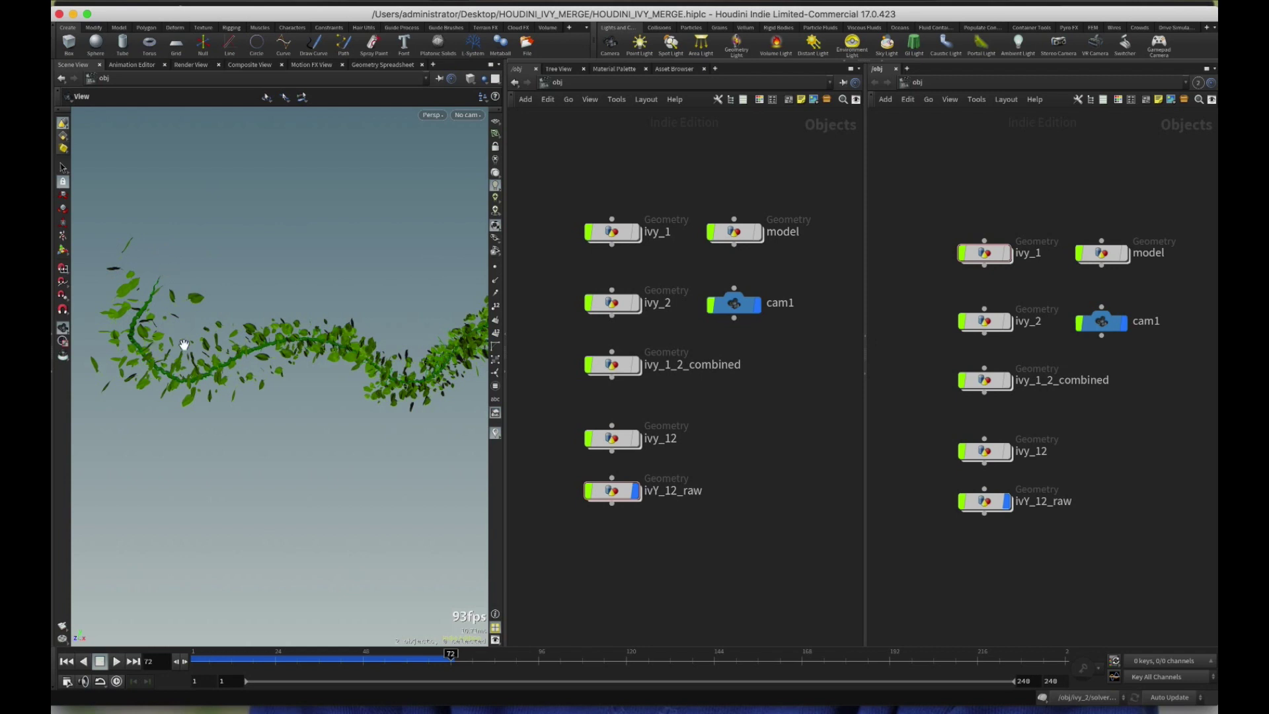
mouse_move(246, 345)
mouse_down()
mouse_move(231, 333)
mouse_move(254, 363)
mouse_up()
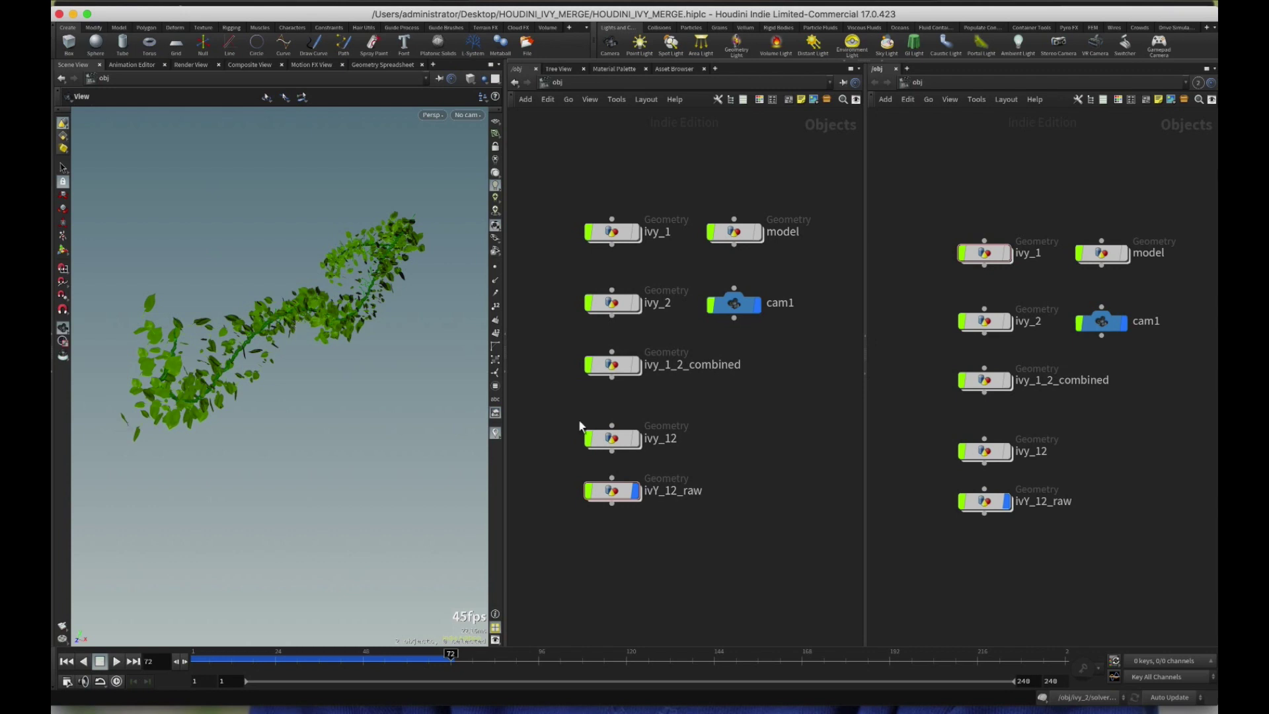
click(634, 439)
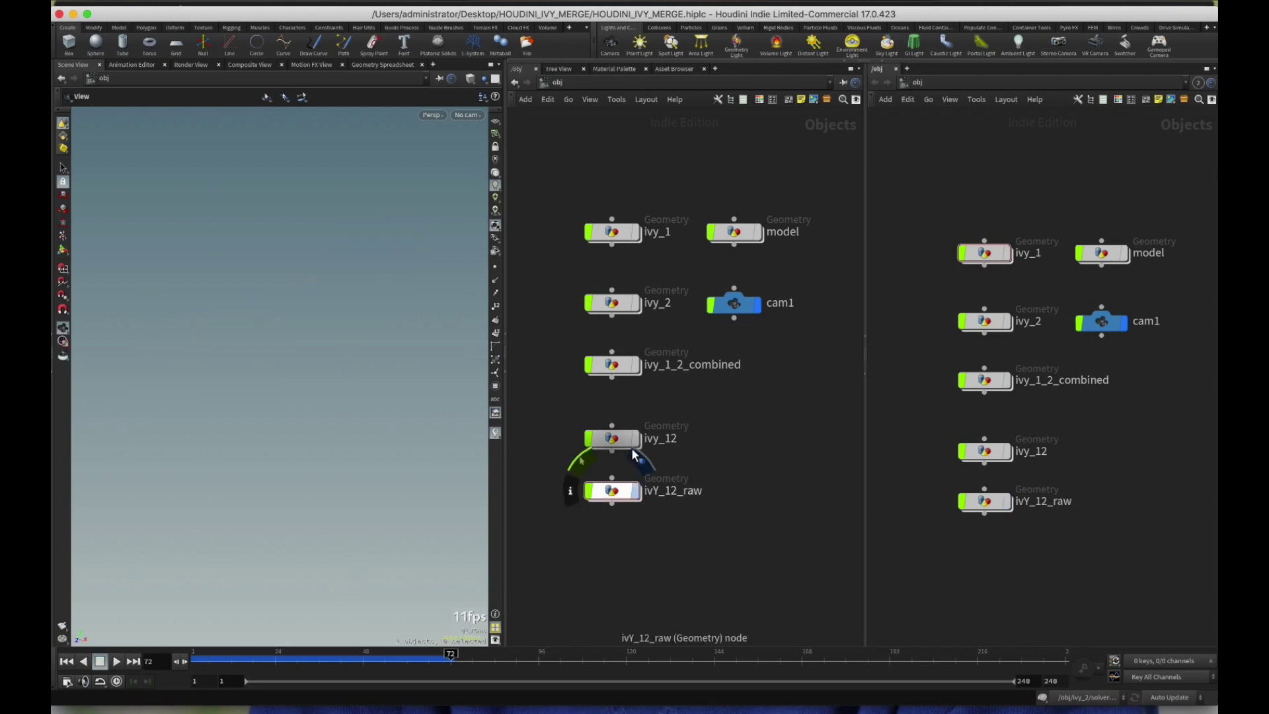
mouse_move(260, 354)
mouse_down()
mouse_move(221, 346)
mouse_move(269, 340)
mouse_move(295, 353)
mouse_move(274, 337)
mouse_up()
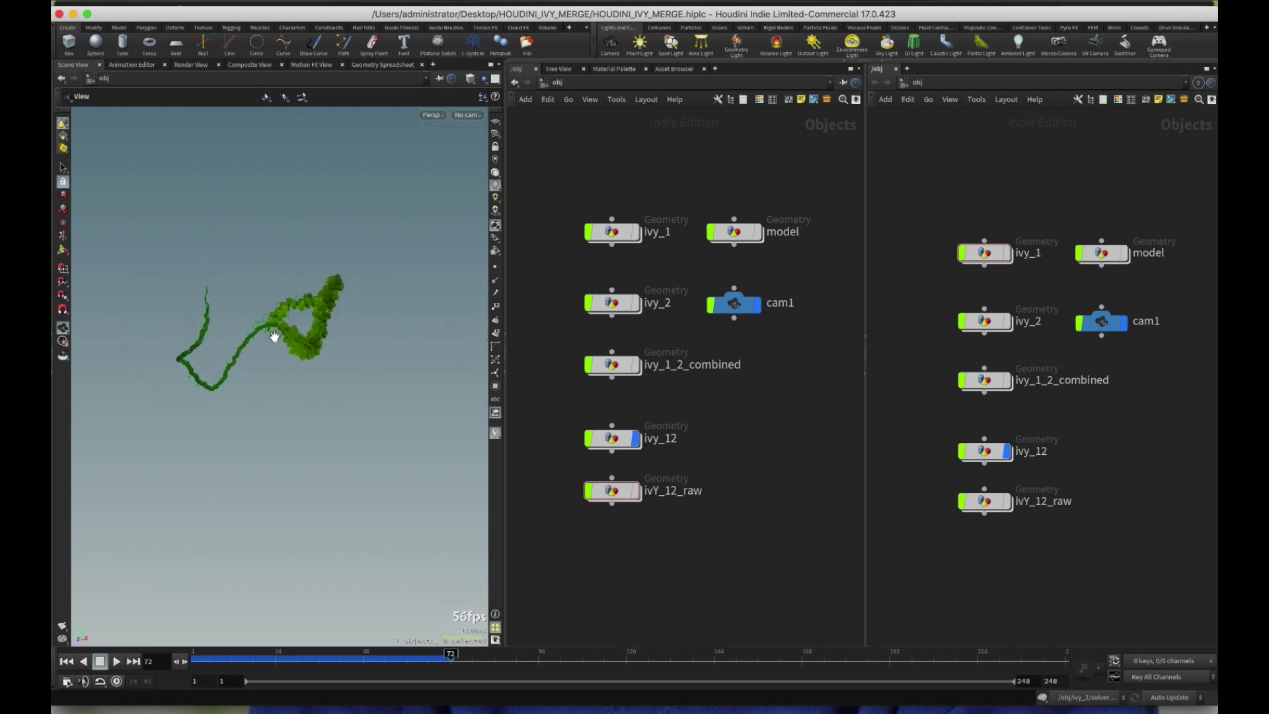
- Hide ivy_12 and look over ivy_1's whole node network before returning to /obj
click(635, 439)
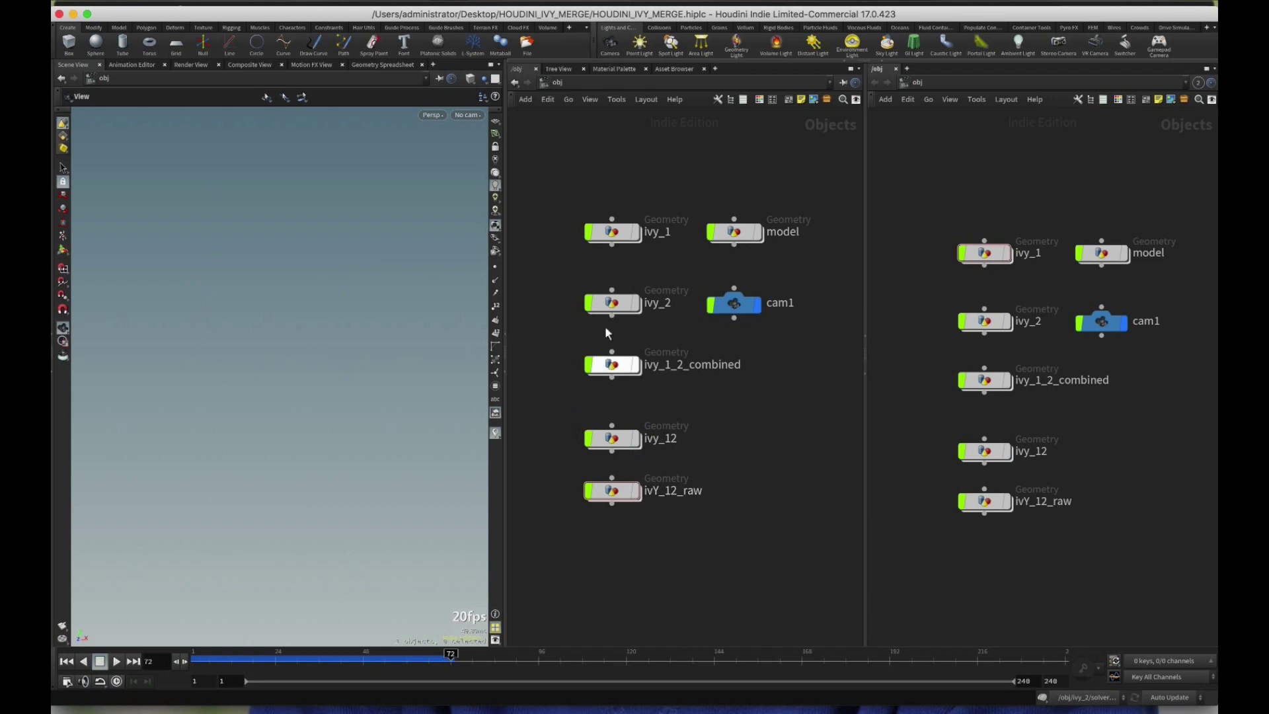
double_click(614, 234)
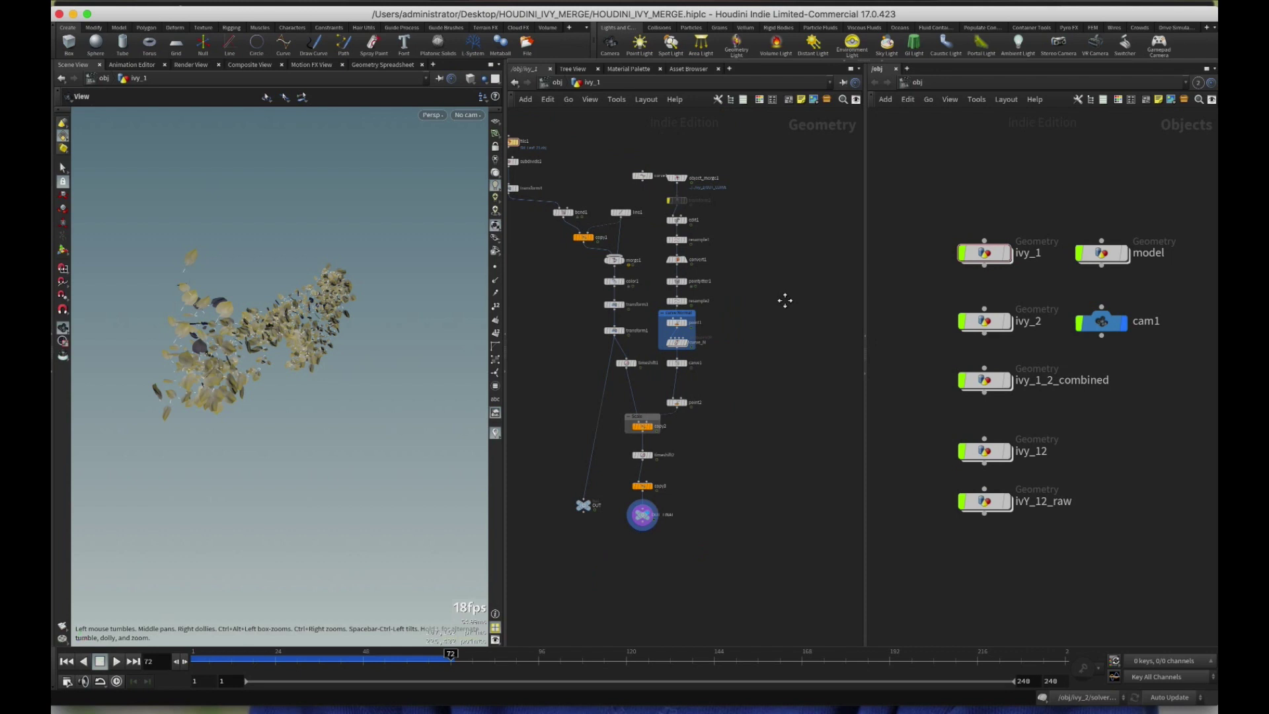
key(h)
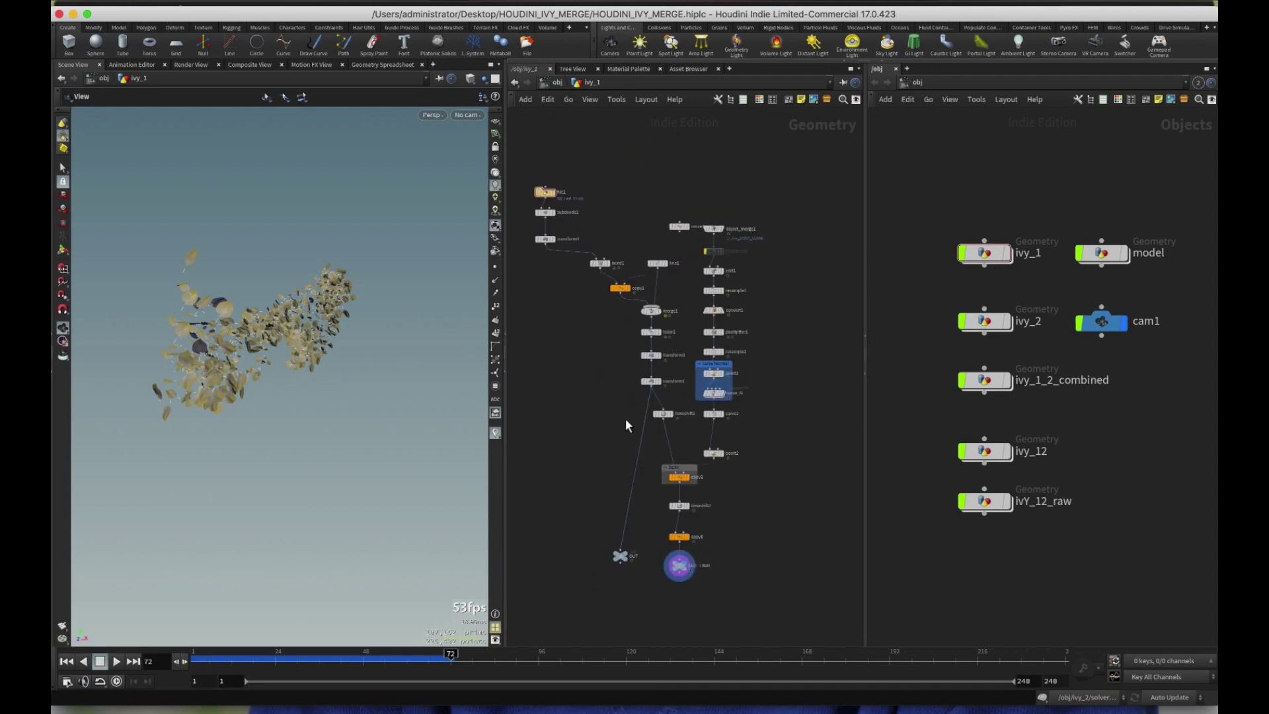
click(557, 83)
- Open ivy_2's geometry network and fit its whole node graph in view
click(614, 304)
double_click(616, 305)
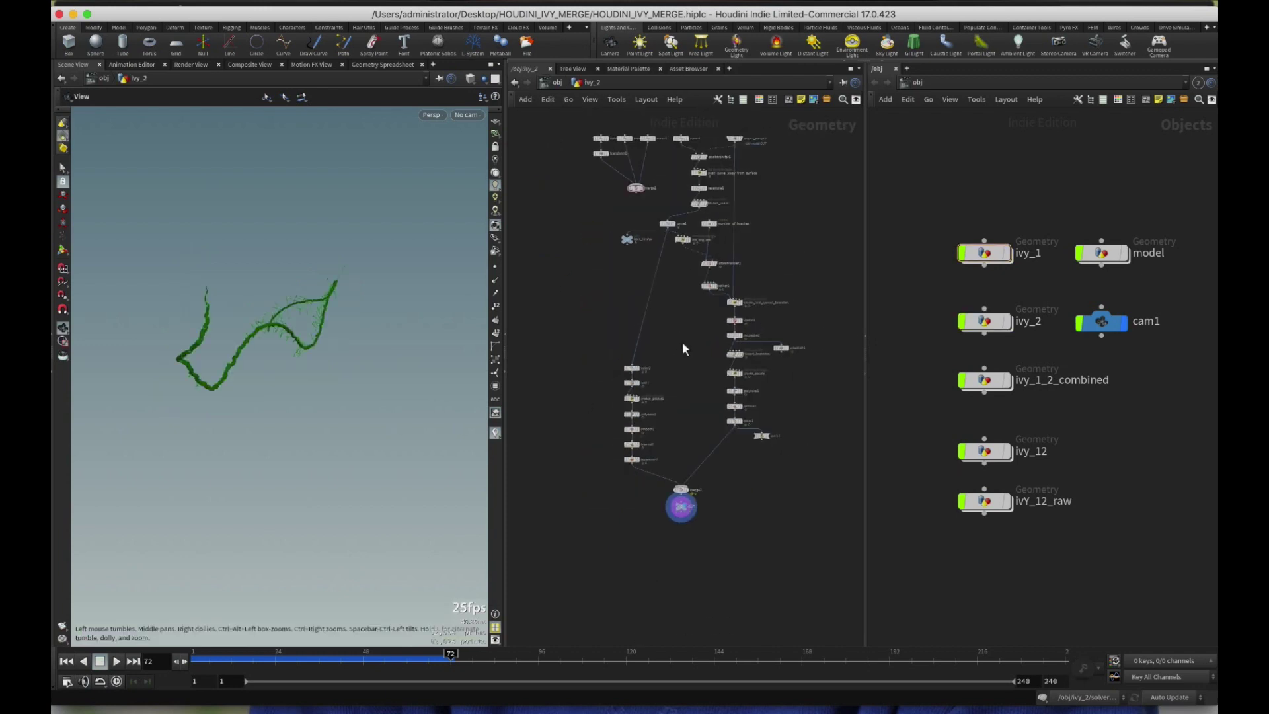
key(h)
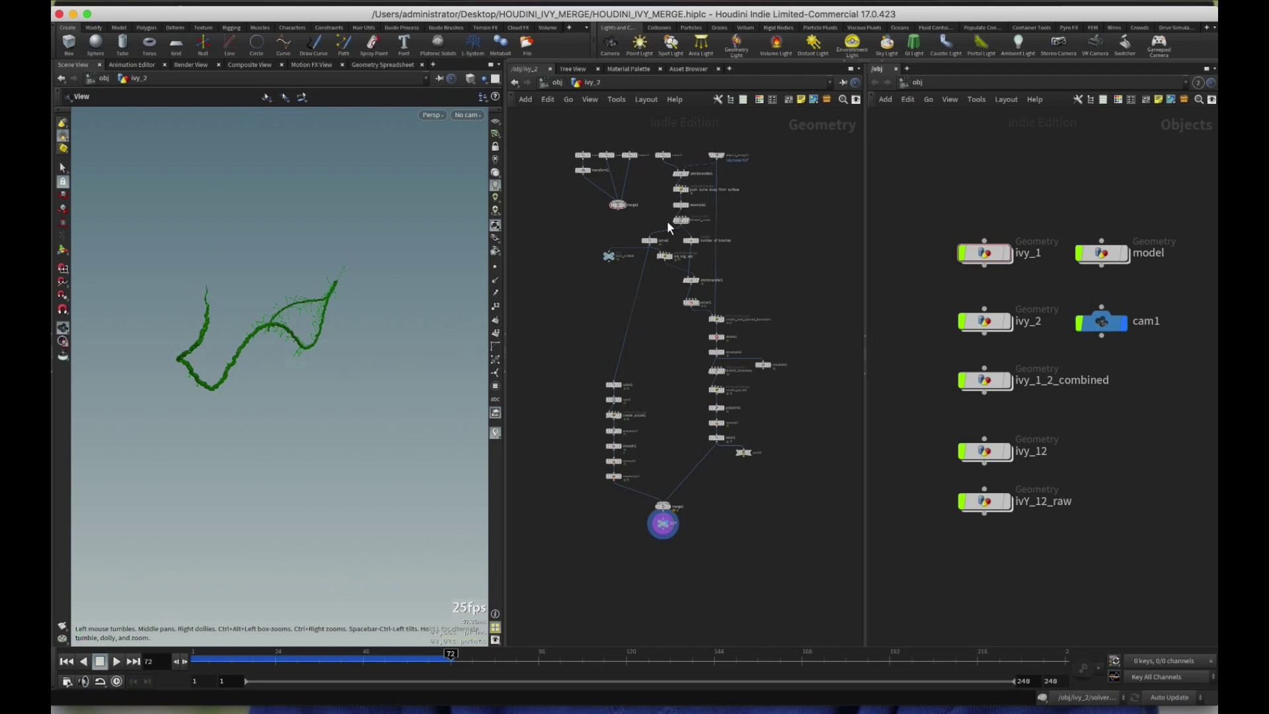
- Go into ivy_12's geometry network and zoom its nodes to a readable size
click(557, 82)
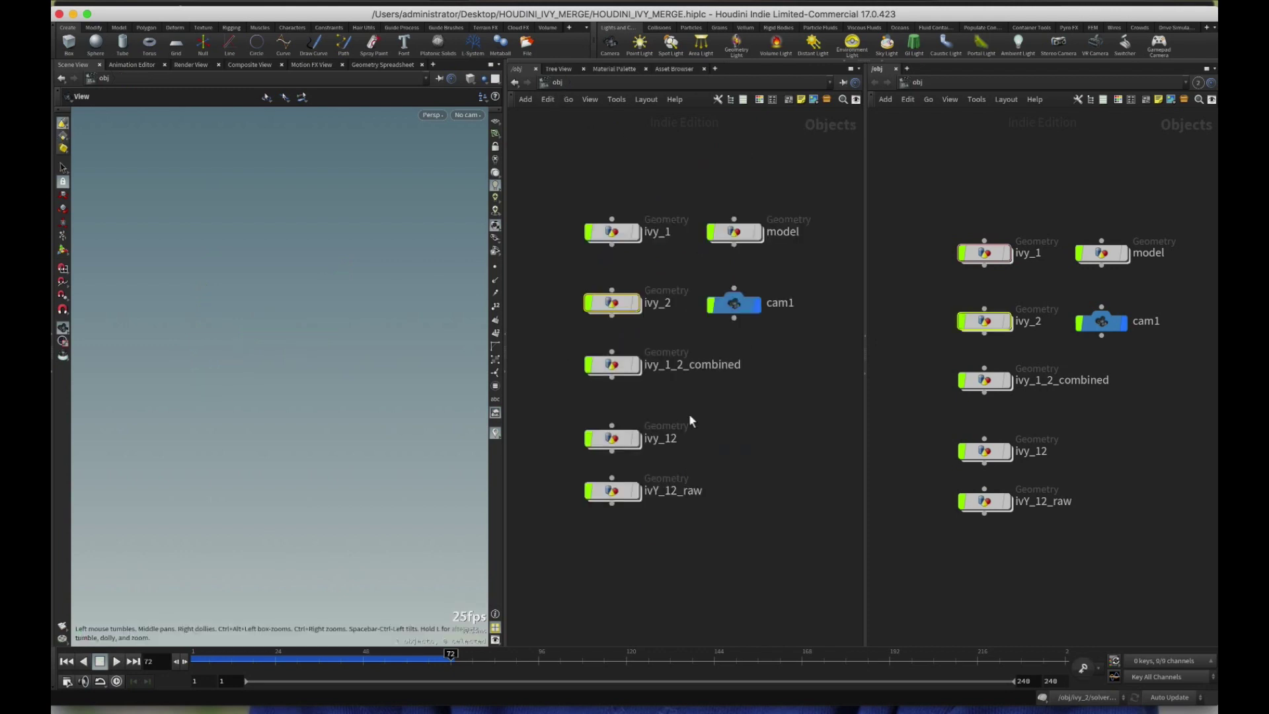
double_click(626, 446)
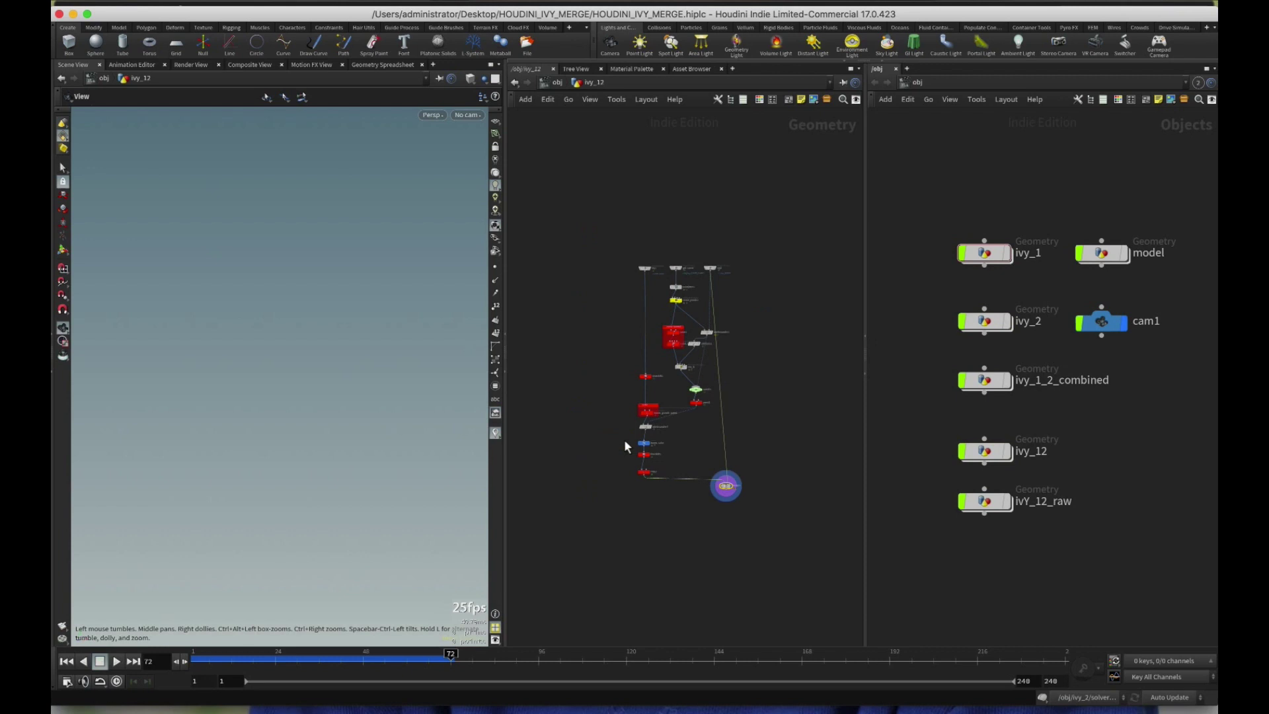
scroll(625, 275, up, 5)
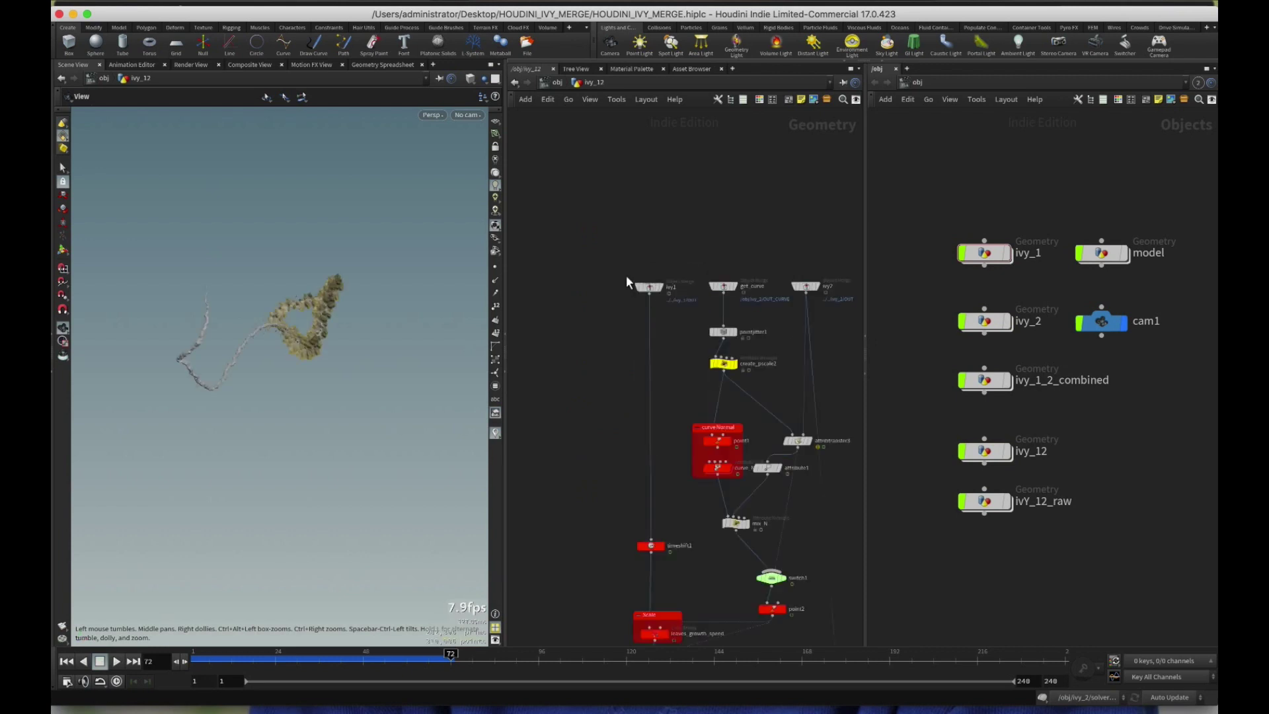
middle_drag(575, 311, 540, 279)
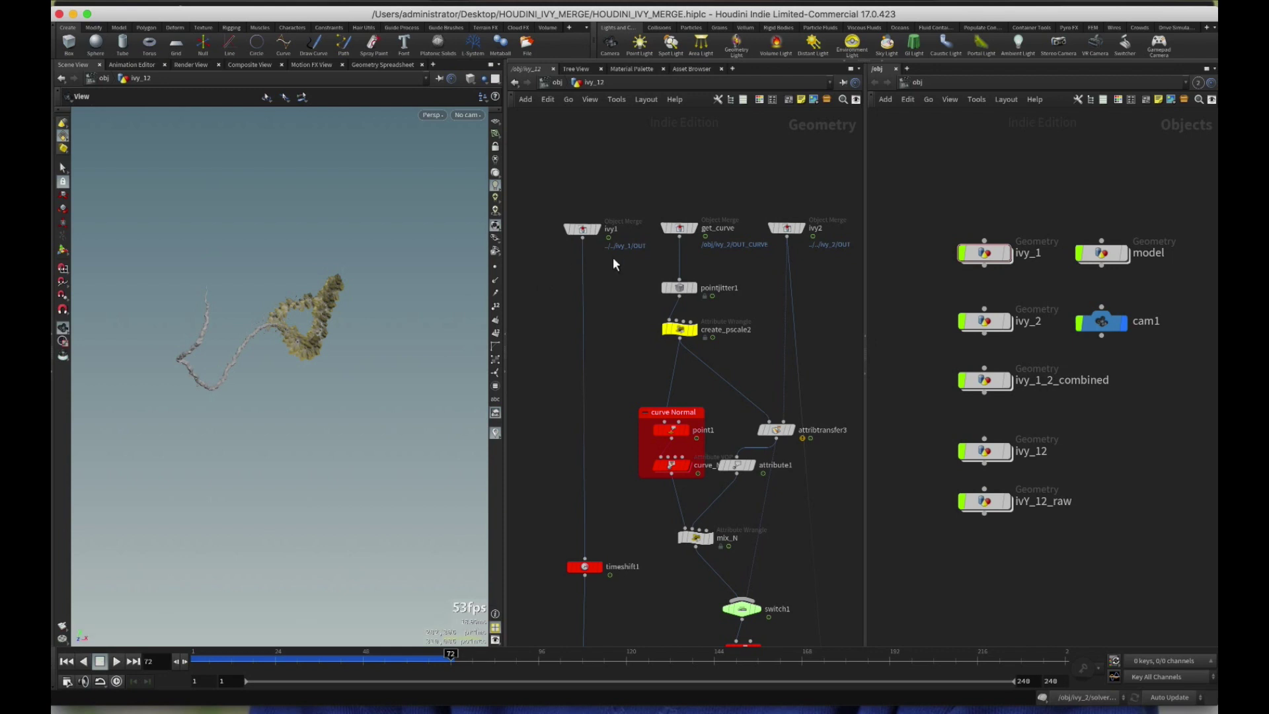
- Frame the single leaf from the ivy1 input face-on, then open ivy_1's network in the right pane
click(585, 231)
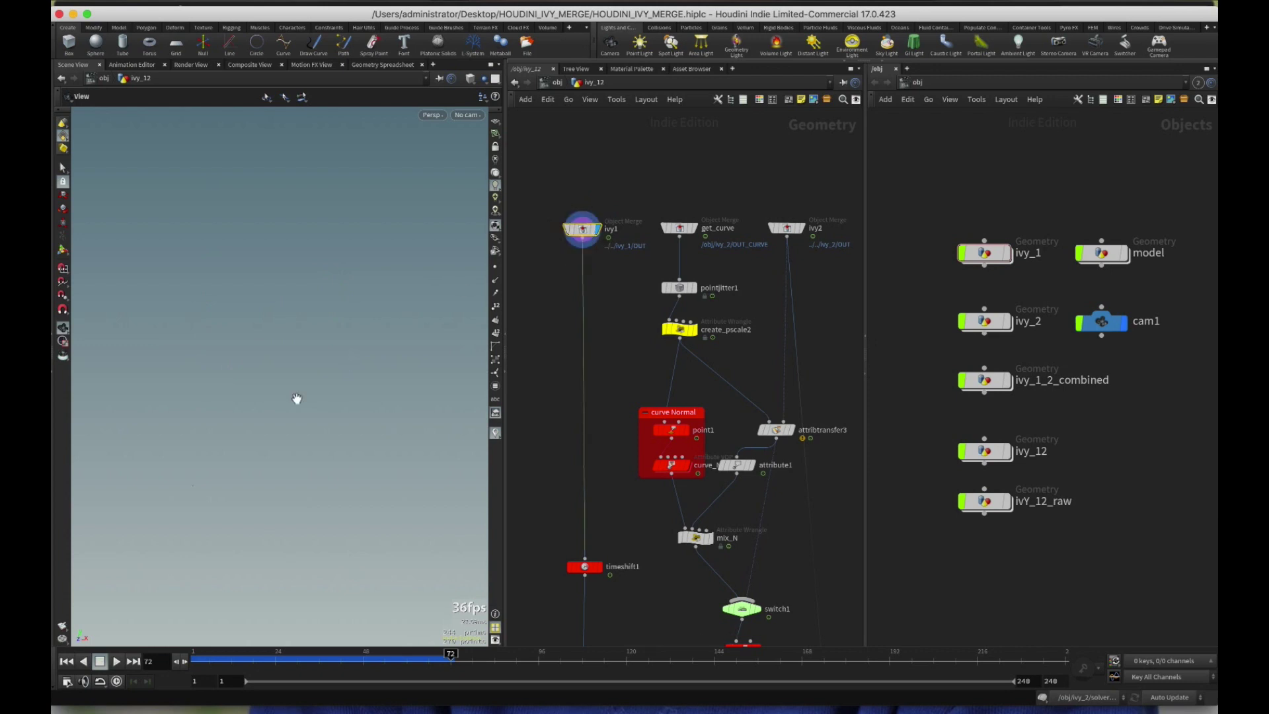
key(f)
drag(297, 398, 297, 445)
middle_drag(594, 268, 579, 261)
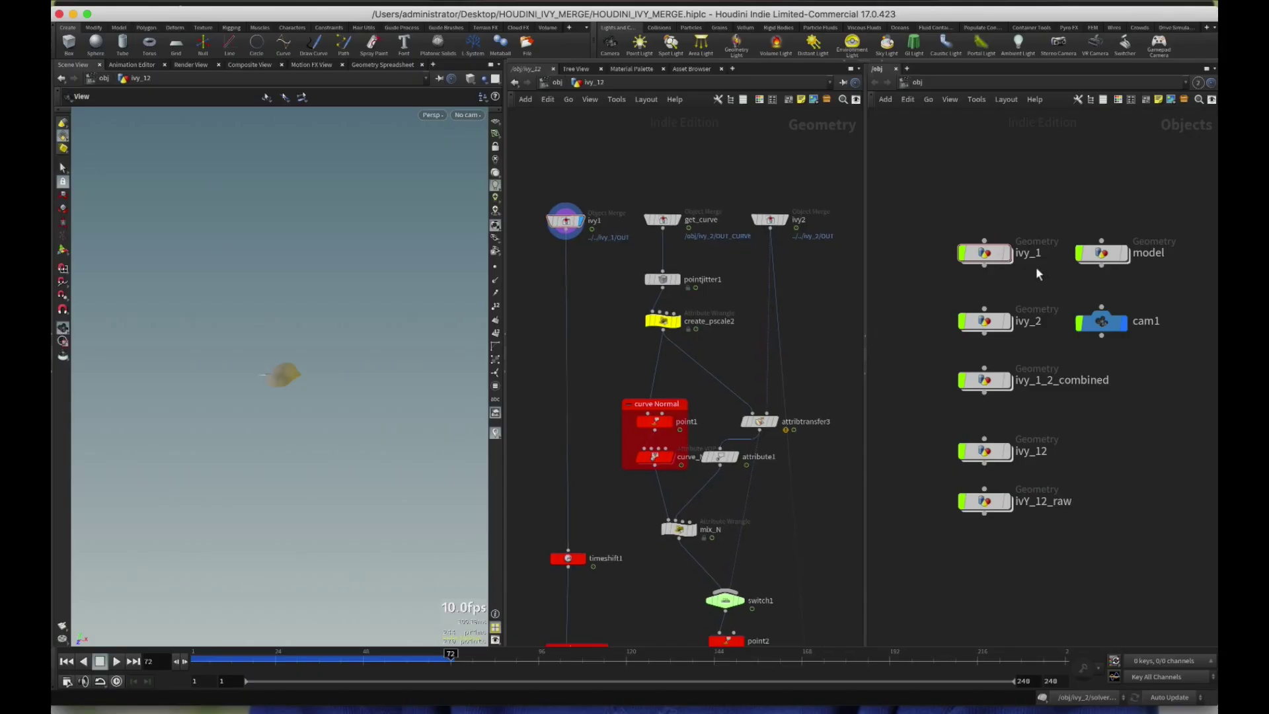
double_click(989, 254)
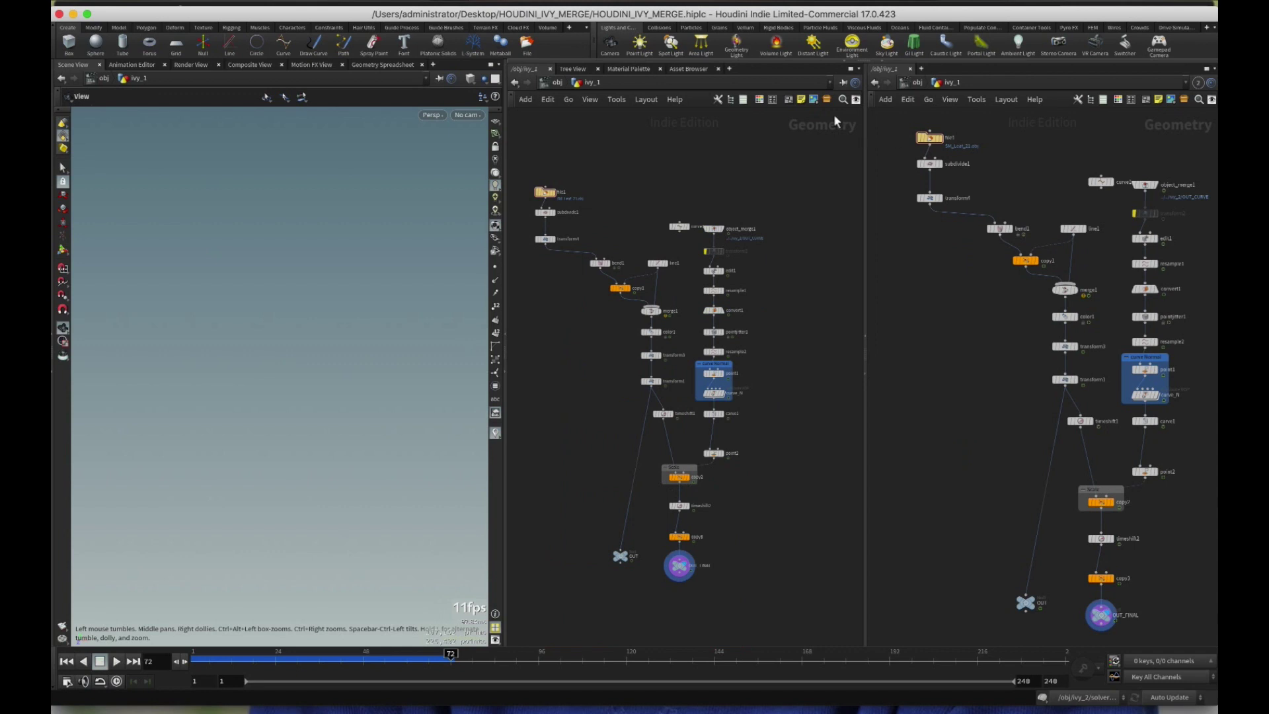
- Link the network pane to group 1, open ivy_12 beside ivy_1, and show ivy1's parameters
click(846, 86)
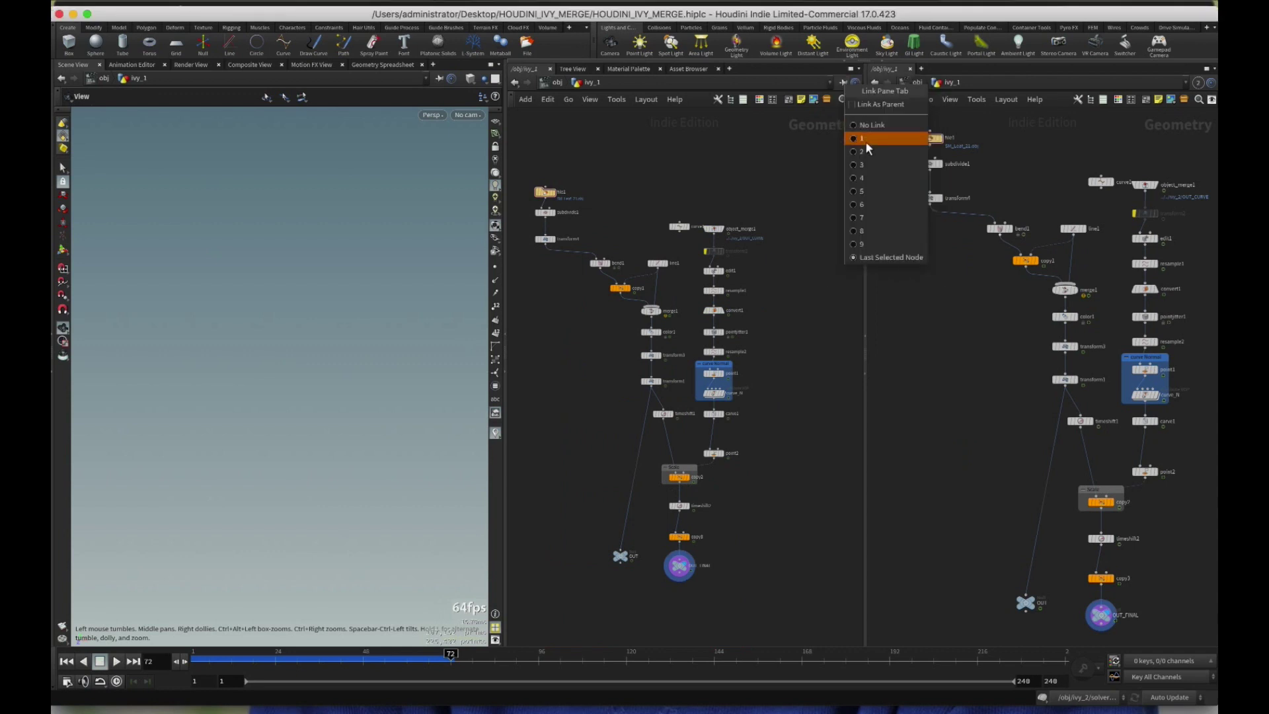
click(869, 125)
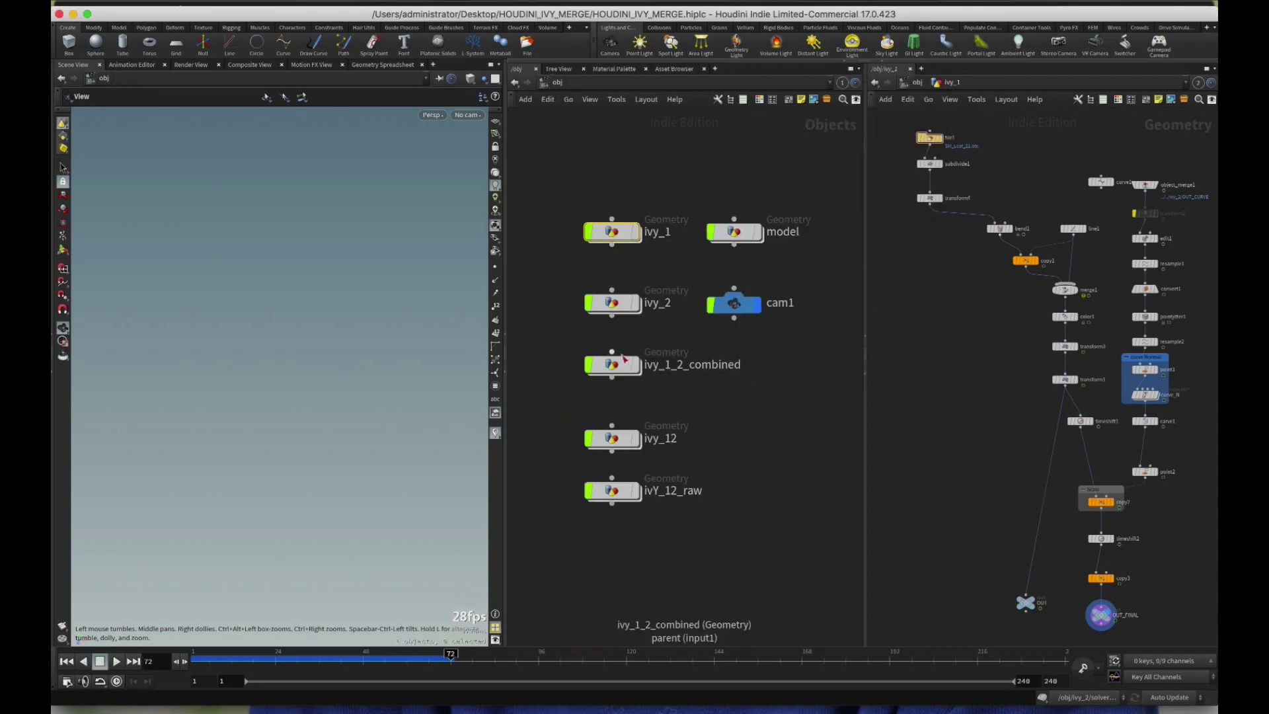
double_click(621, 439)
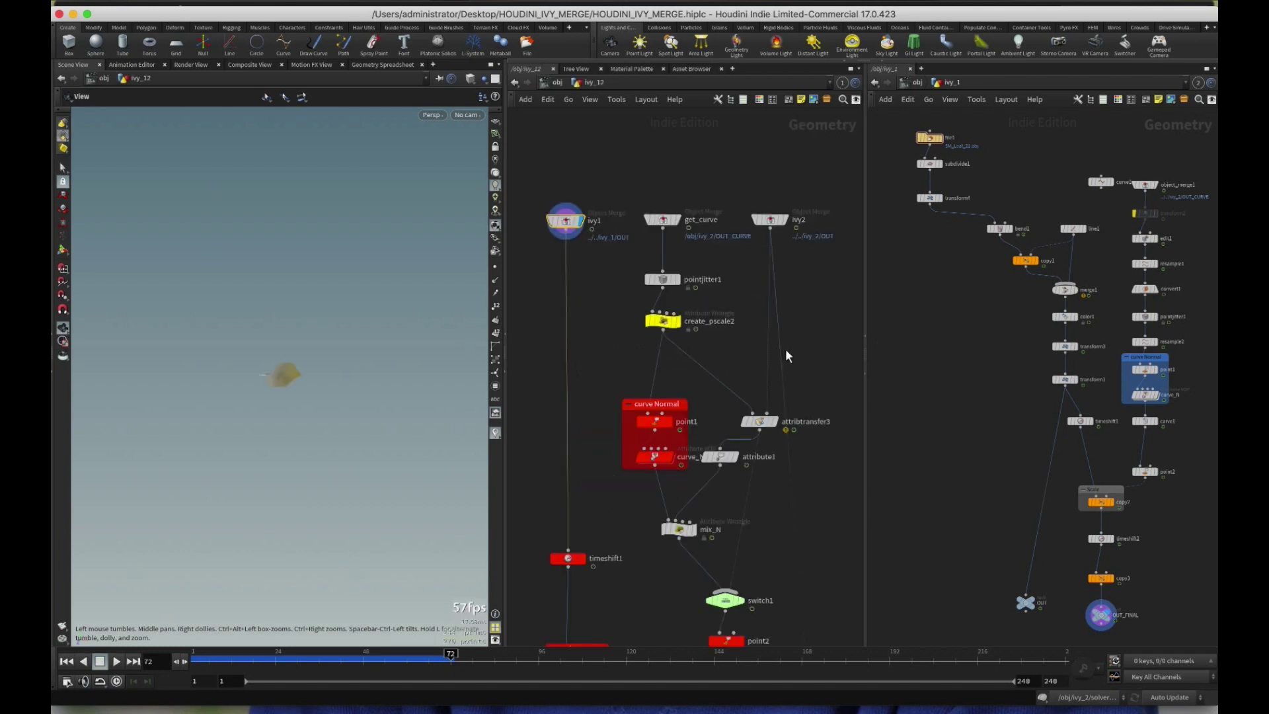
mouse_move(978, 300)
middle_down()
mouse_move(952, 247)
mouse_move(972, 283)
middle_up()
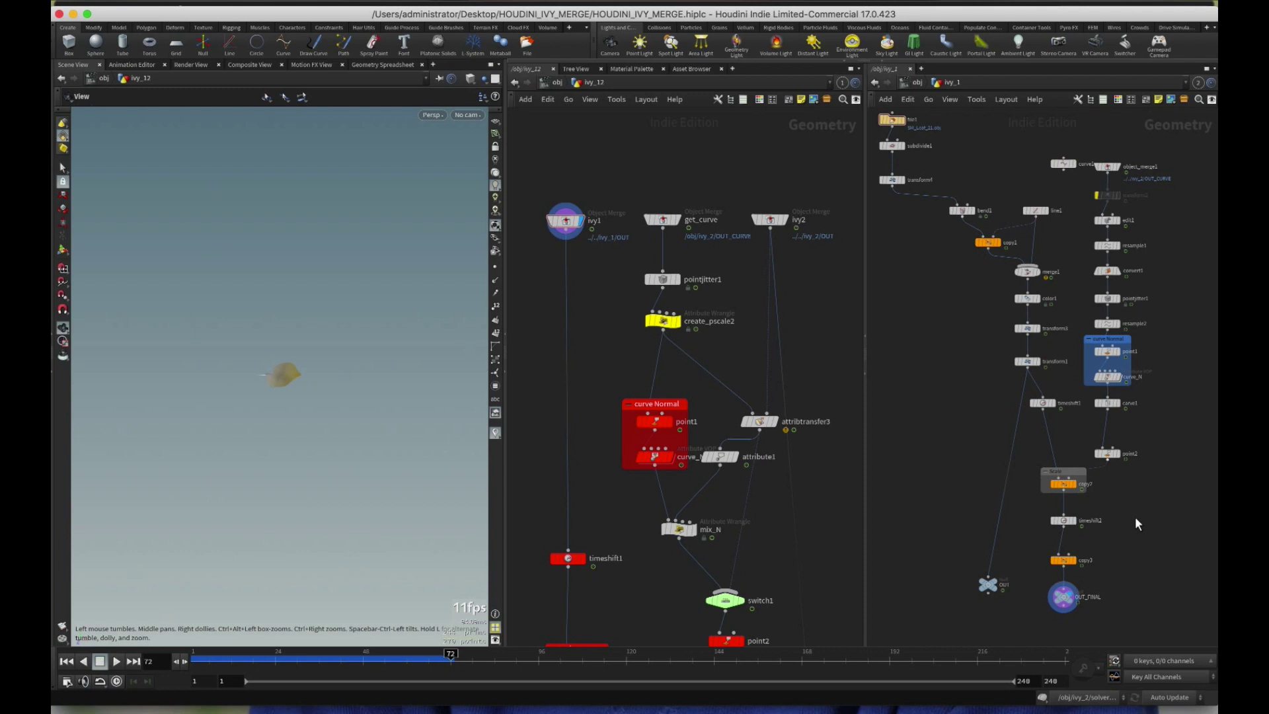
middle_drag(1134, 516, 1132, 445)
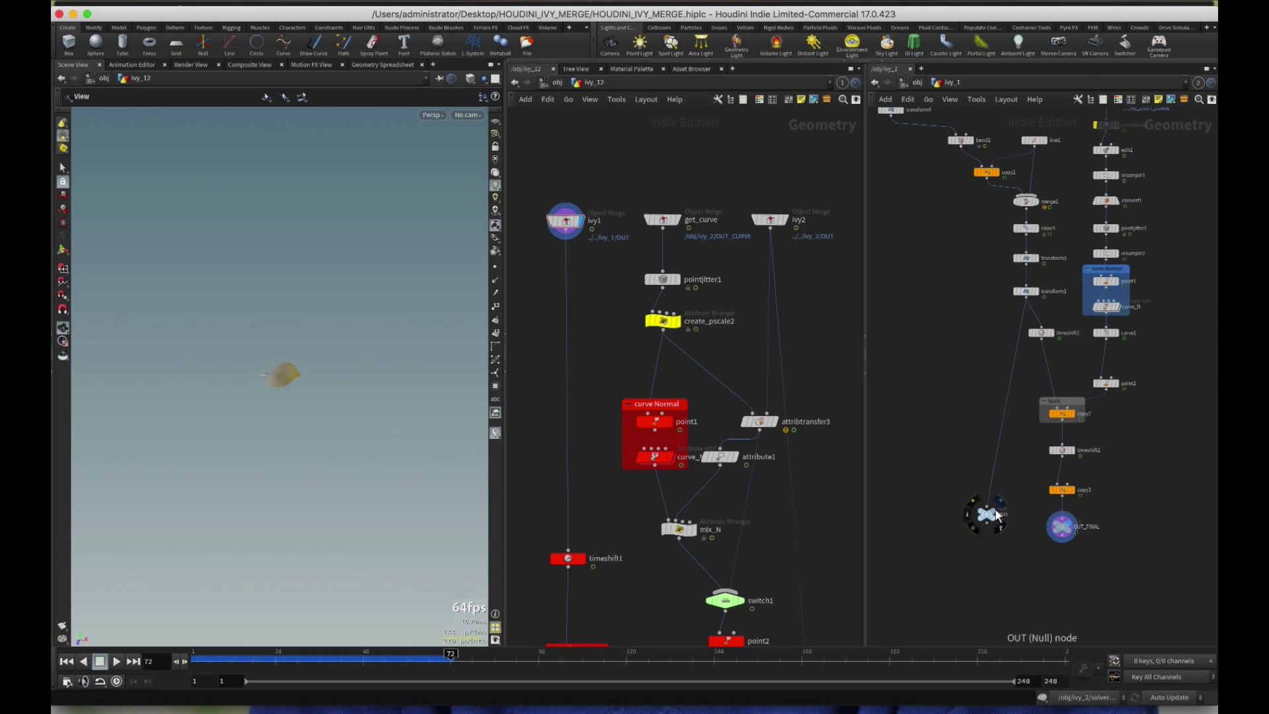
drag(604, 178, 531, 259)
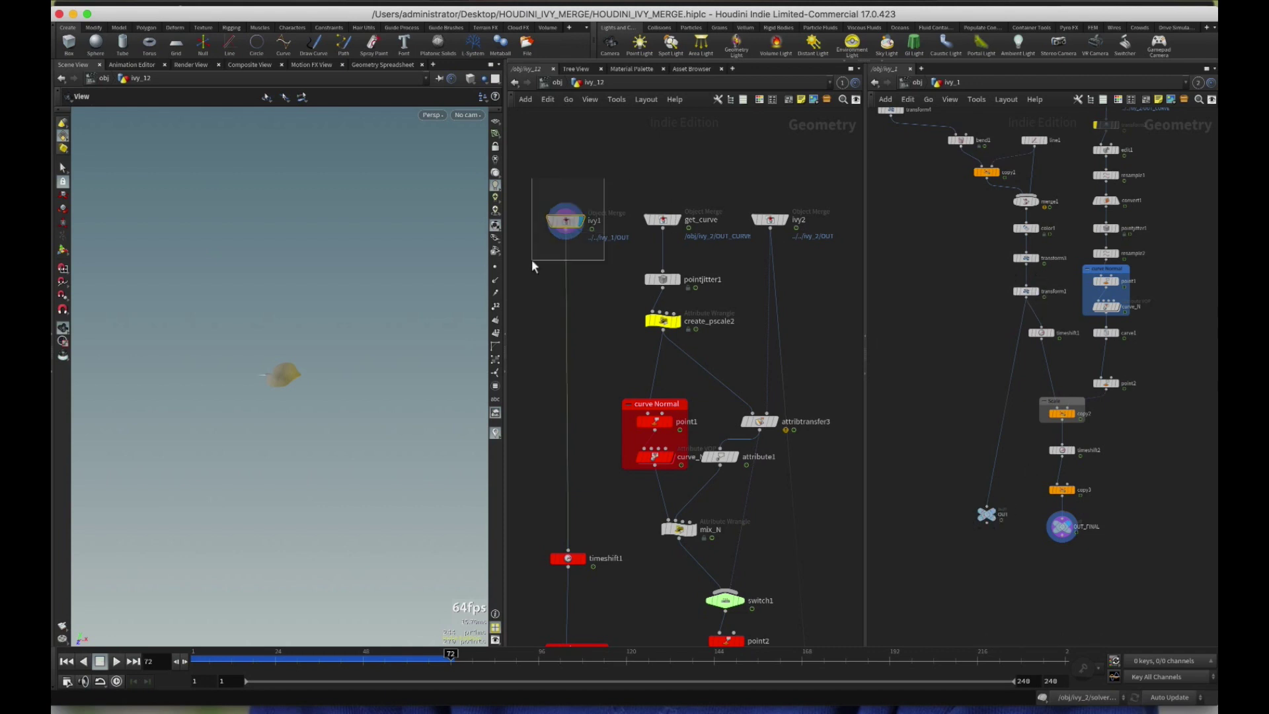
key(p)
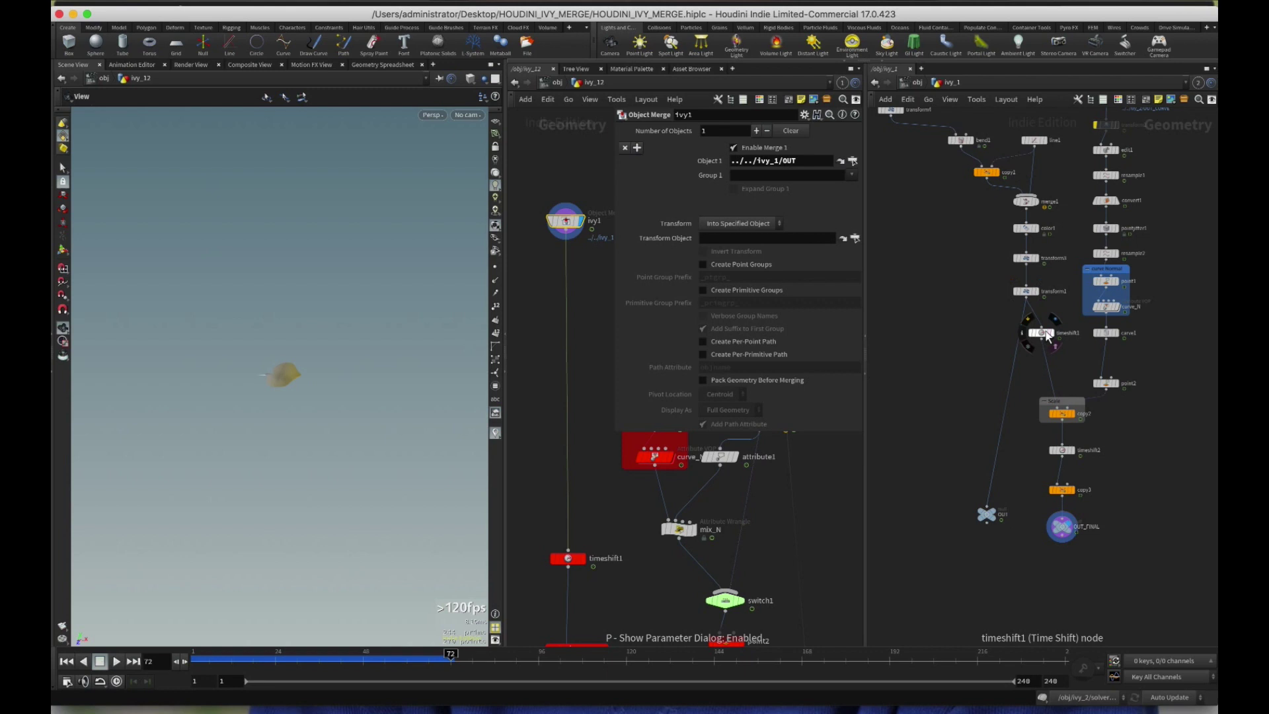
- Close the ivy1 parameters and view the geometry of ivy_12's get_curve node
middle_drag(965, 300, 1018, 419)
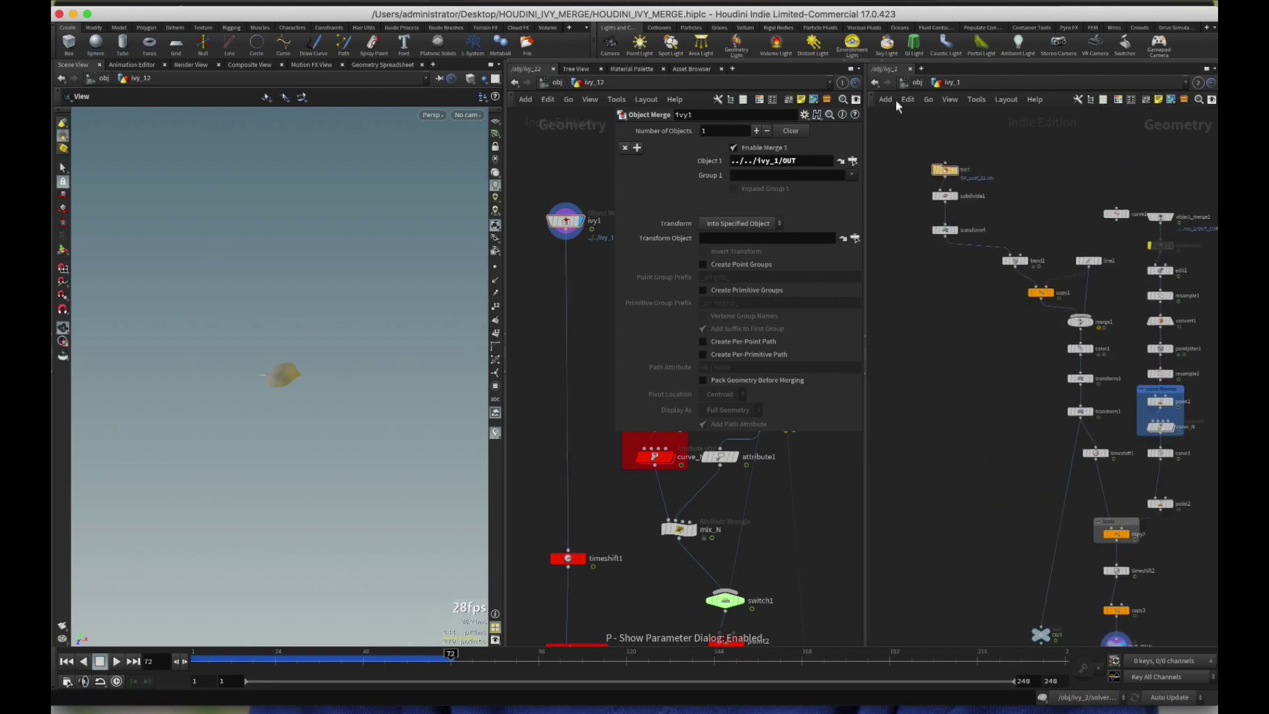
drag(1001, 313, 1082, 415)
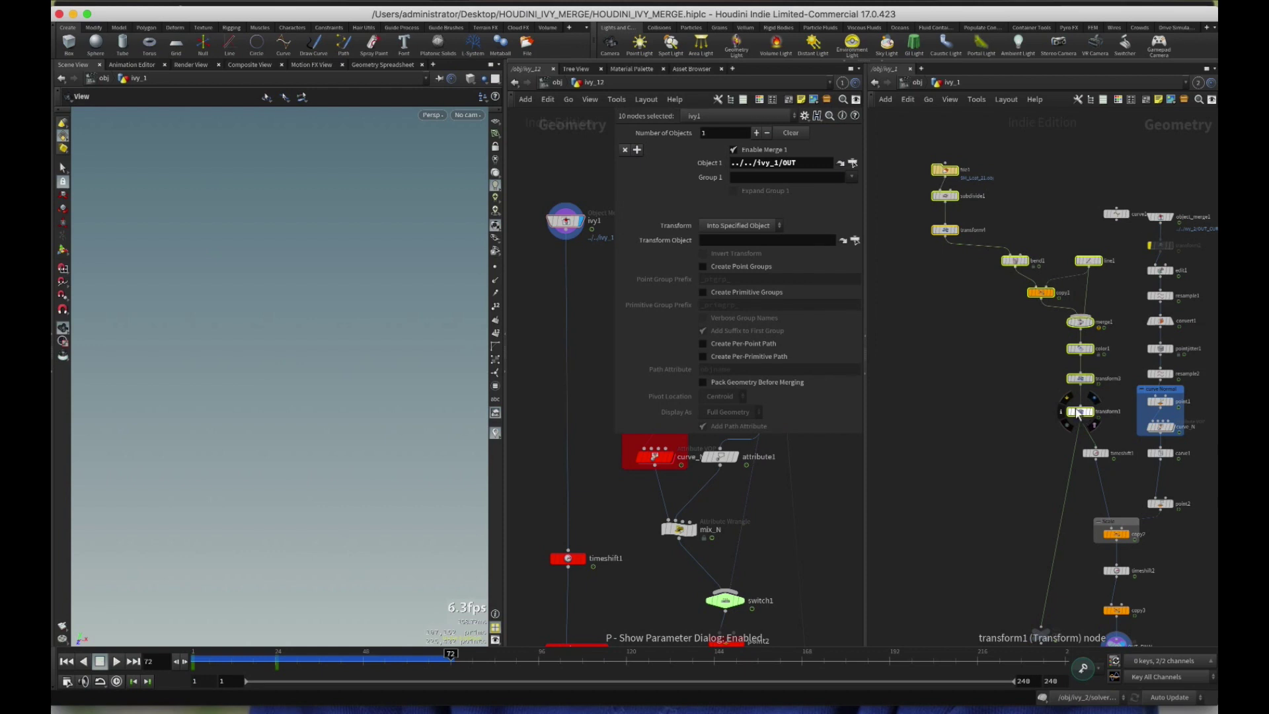
click(868, 368)
key(p)
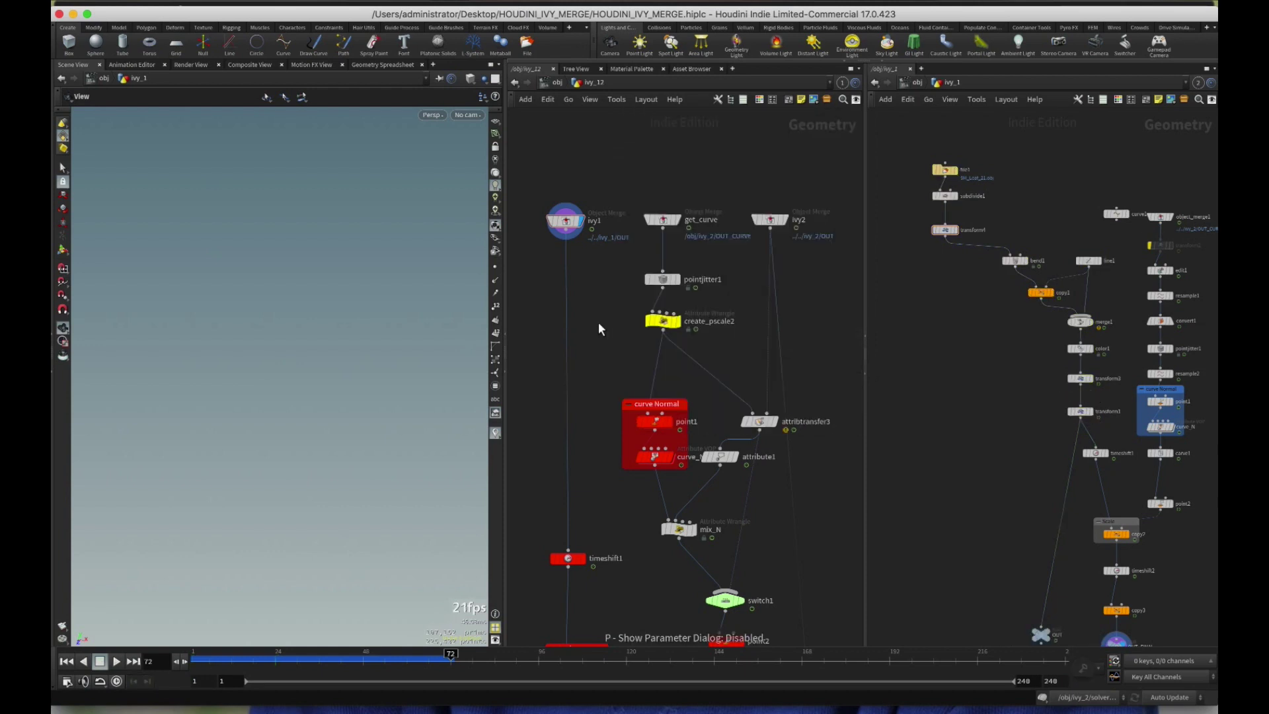
middle_drag(624, 352, 562, 363)
click(594, 228)
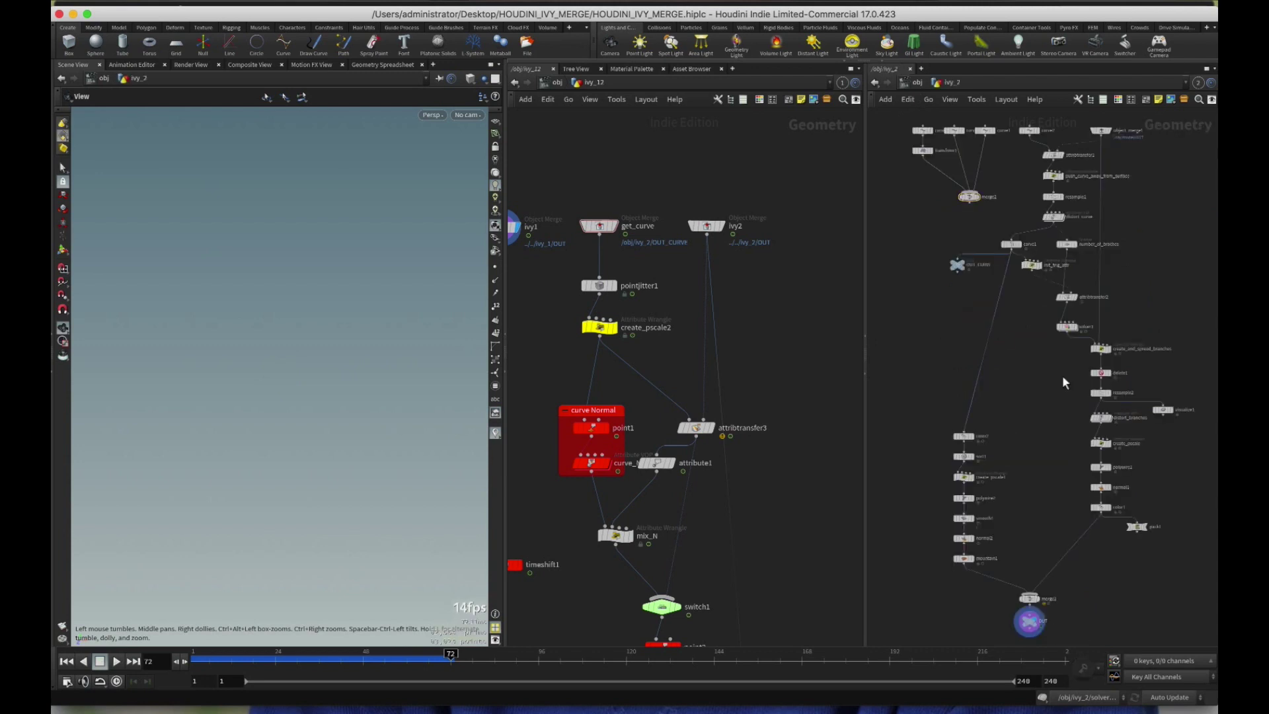
- In ivy_2's network, frame curve2, display OUT_CURVE, and center the graph on carve1
middle_drag(1061, 375, 1002, 478)
middle_drag(1116, 339, 1099, 297)
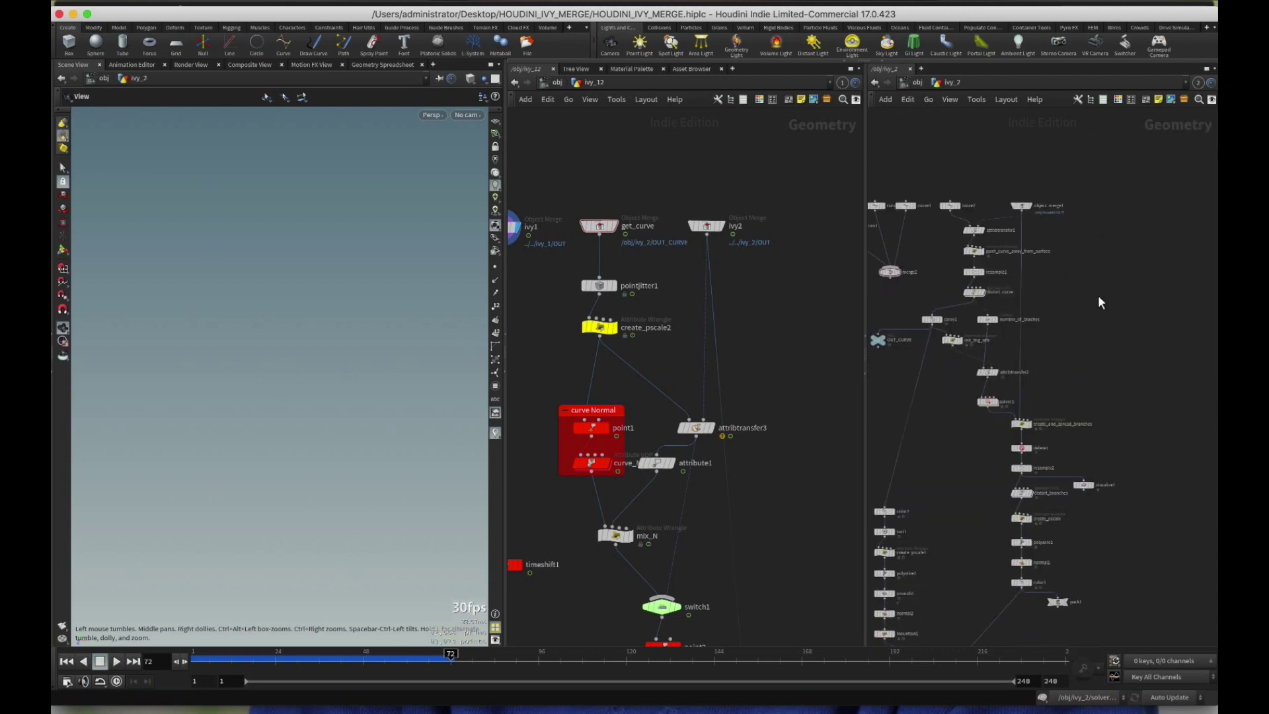
click(952, 210)
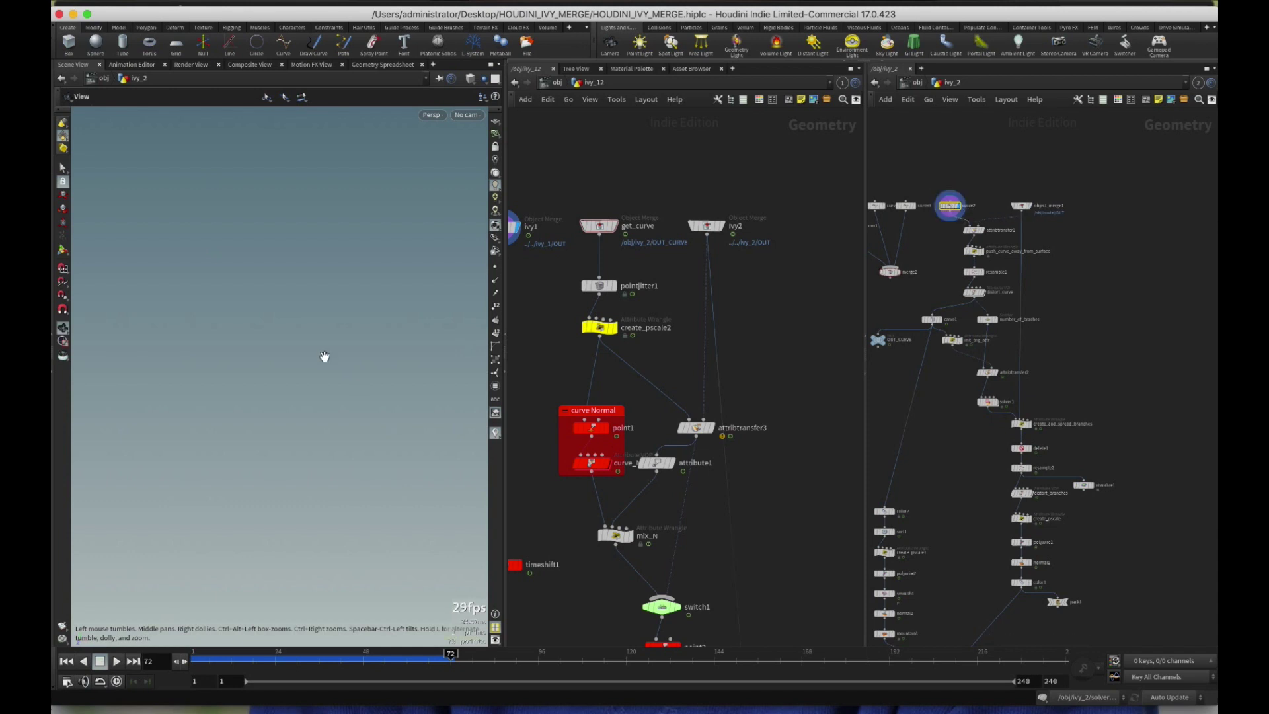
key(f)
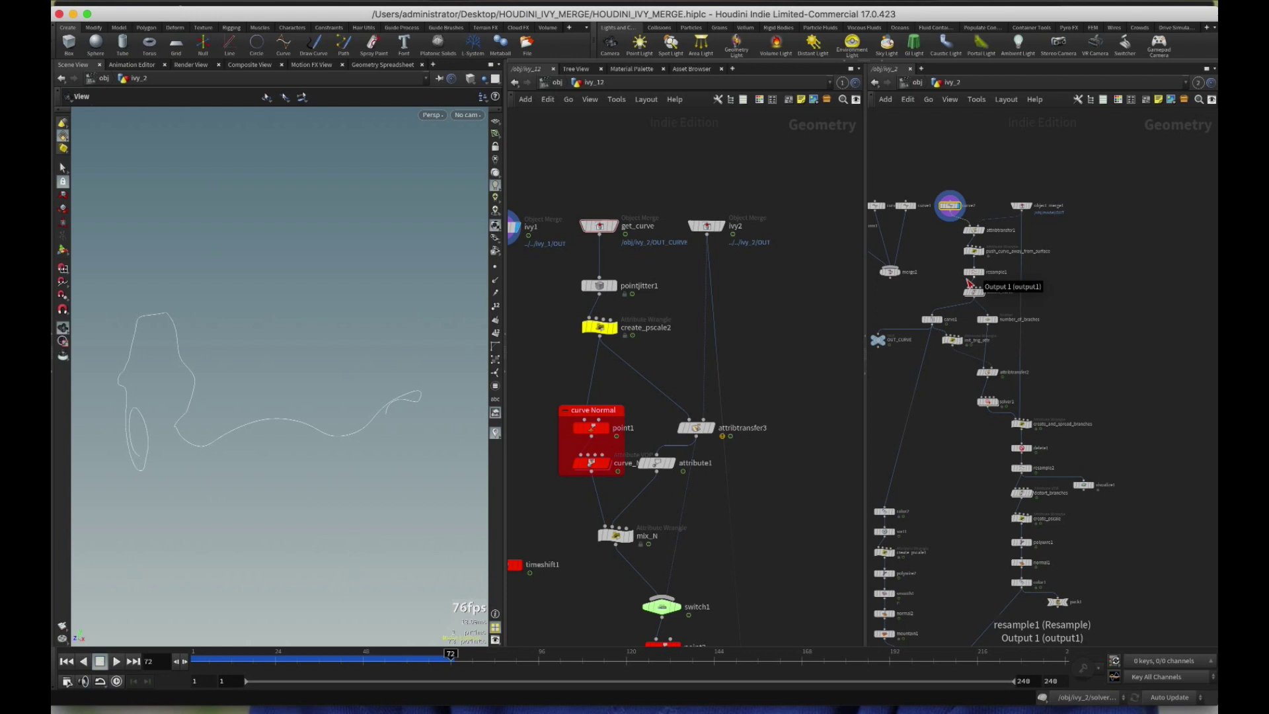
middle_drag(1072, 312, 1103, 273)
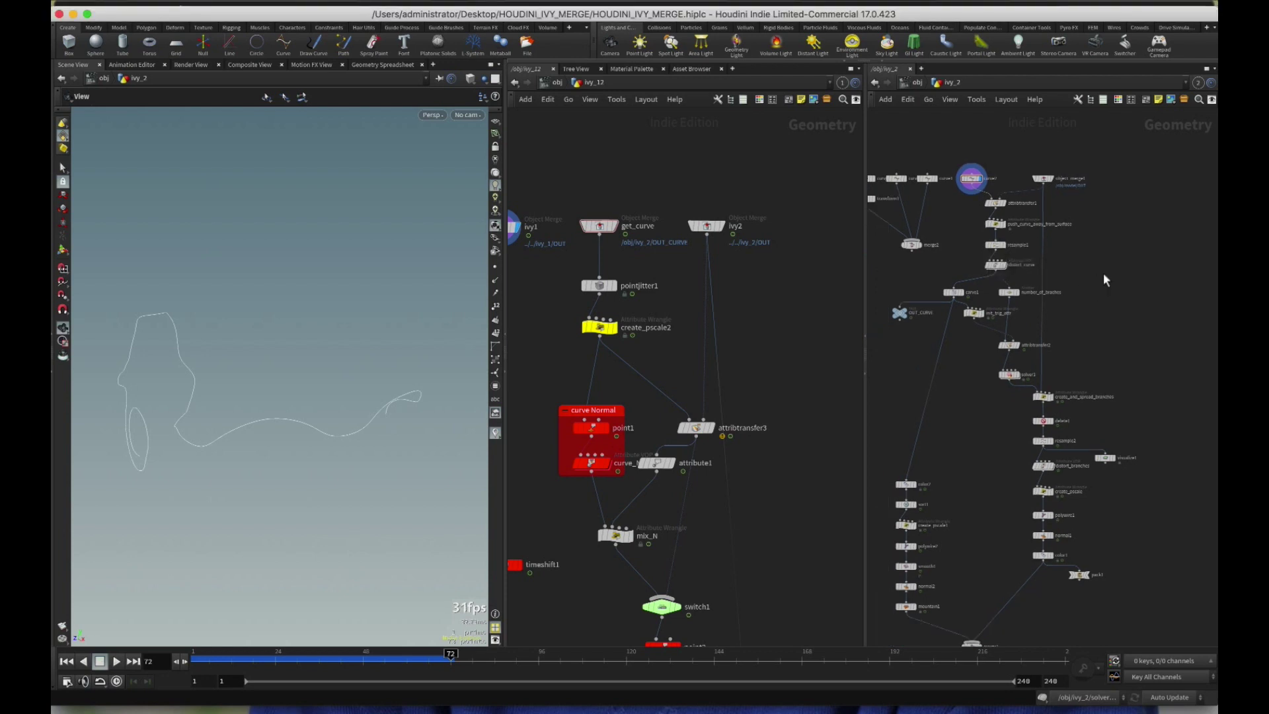
click(911, 298)
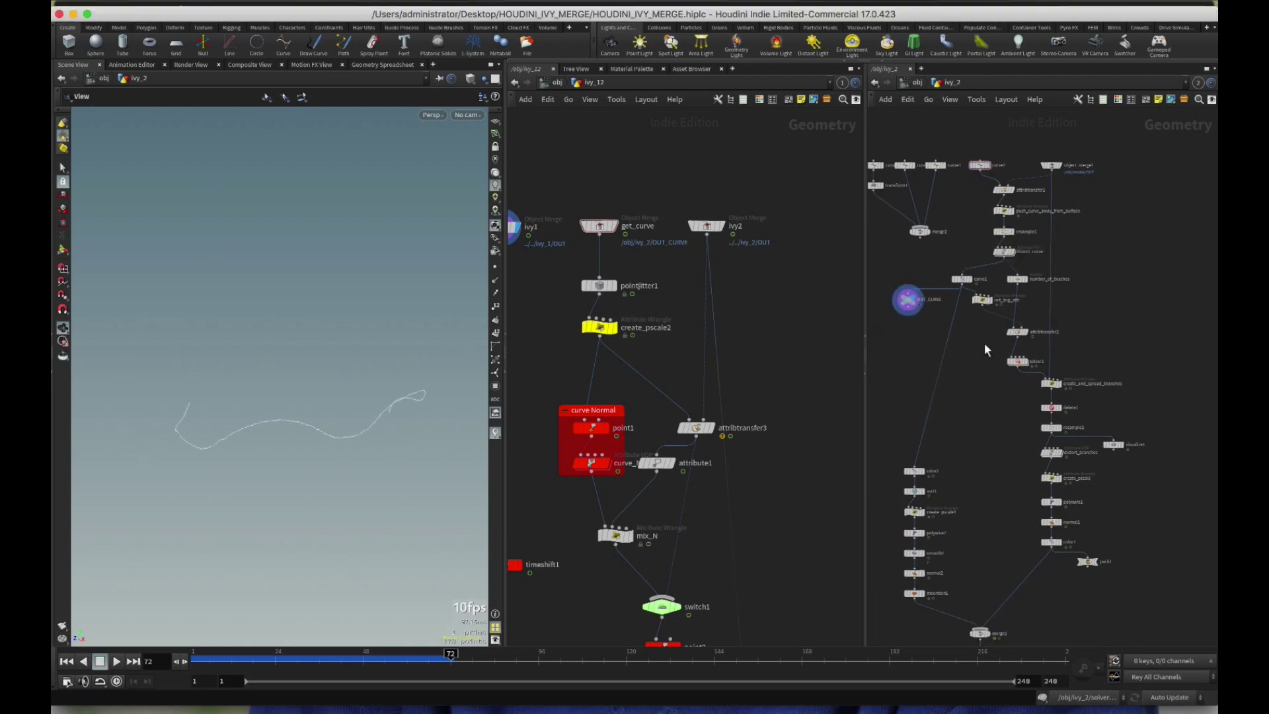
scroll(984, 349, up, 5)
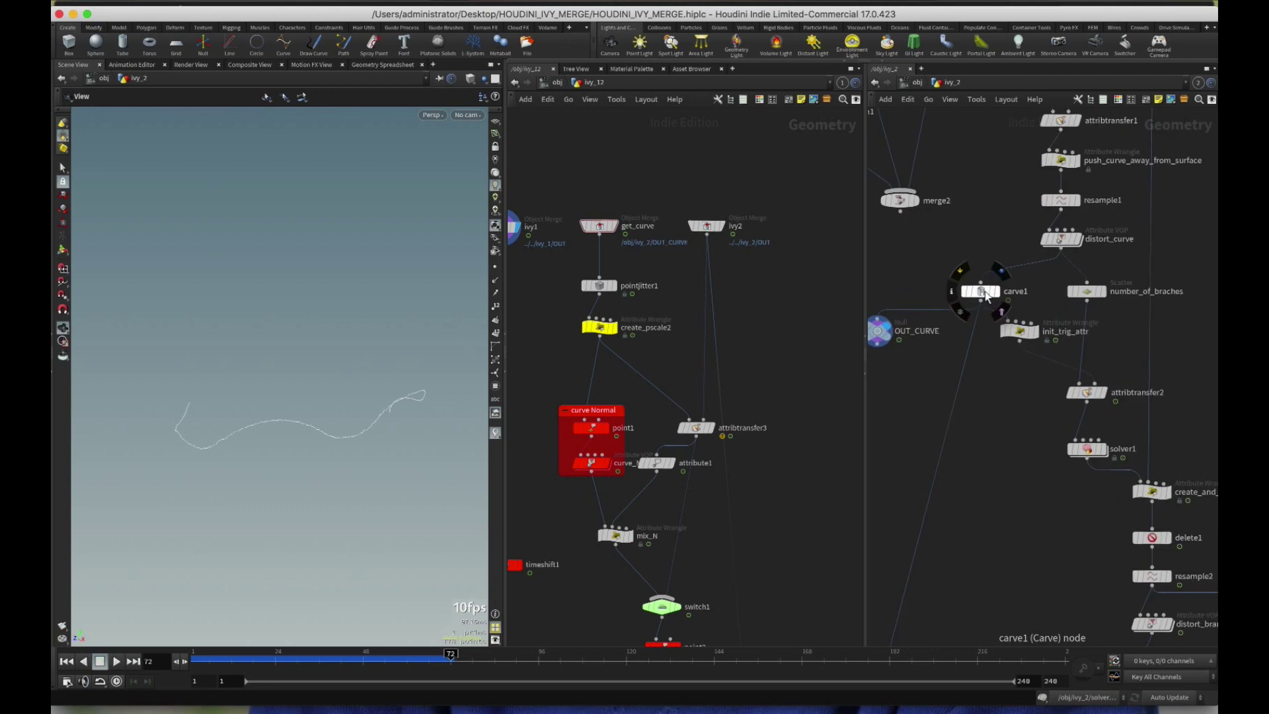
middle_drag(912, 387, 974, 377)
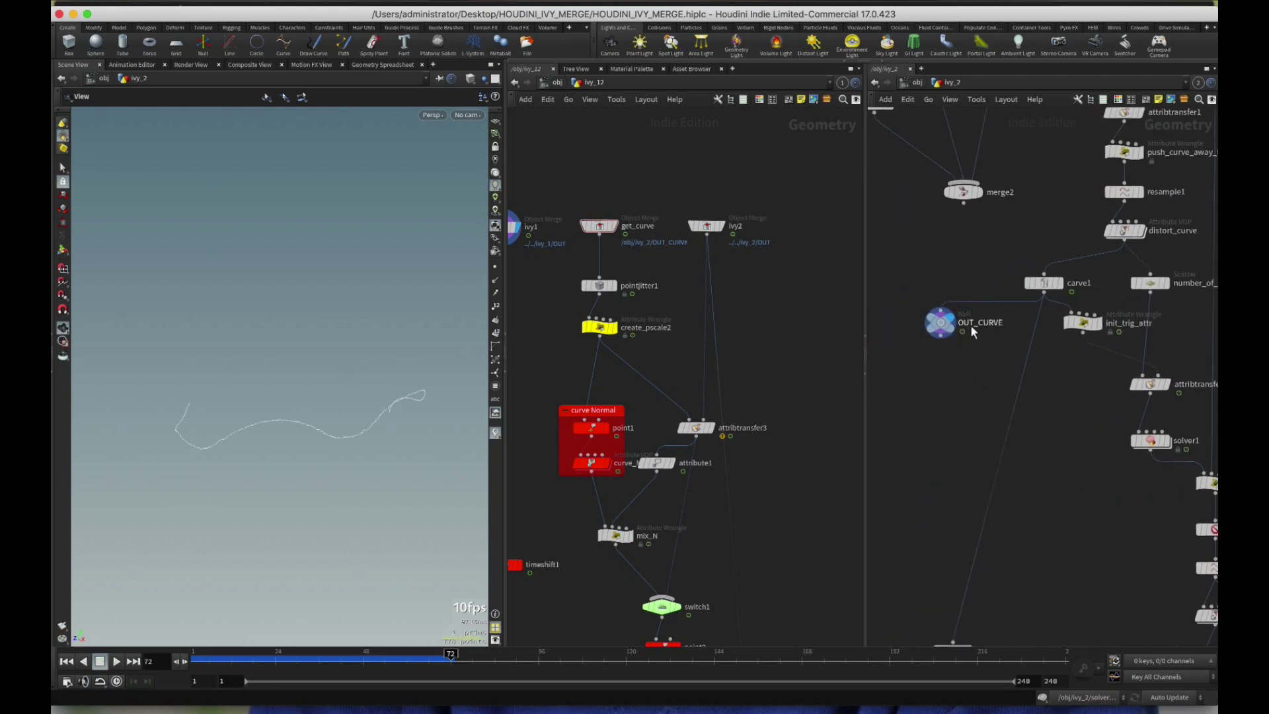
- Check get_curve's parameters, then set the display flag on the ivy2 merge node
click(598, 227)
key(p)
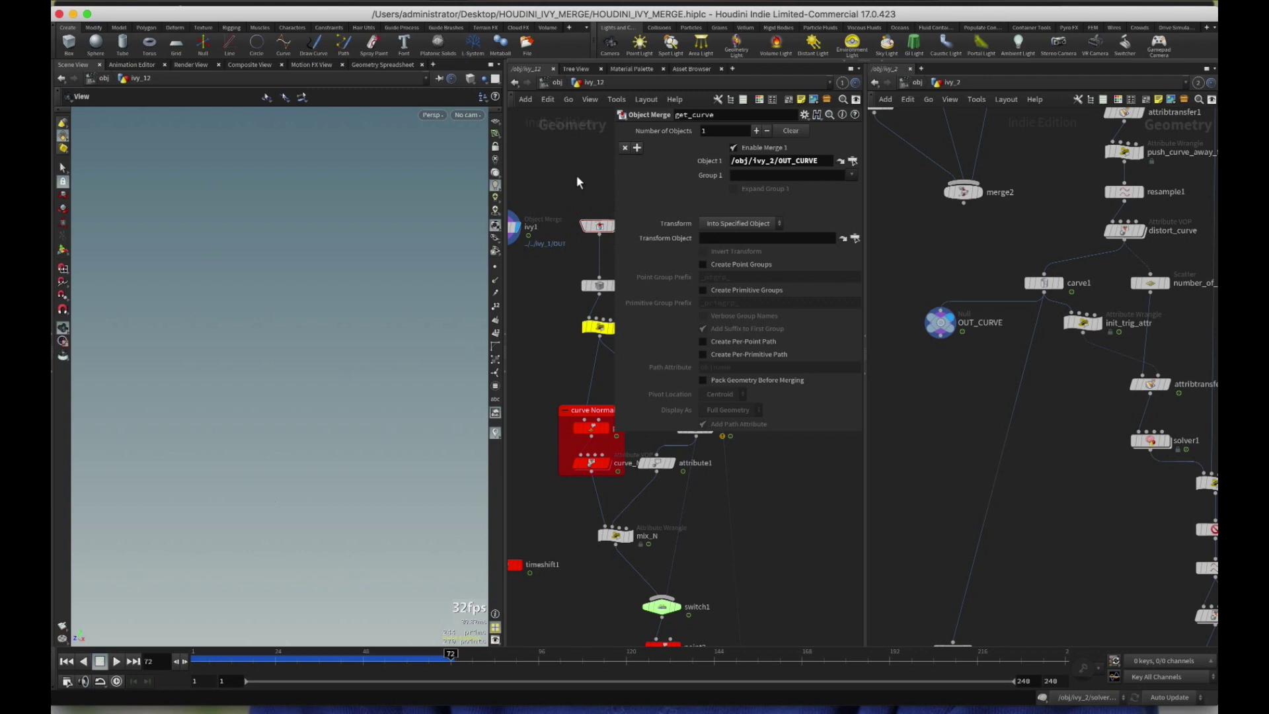
mouse_move(576, 176)
middle_down()
mouse_move(559, 176)
mouse_move(560, 189)
middle_up()
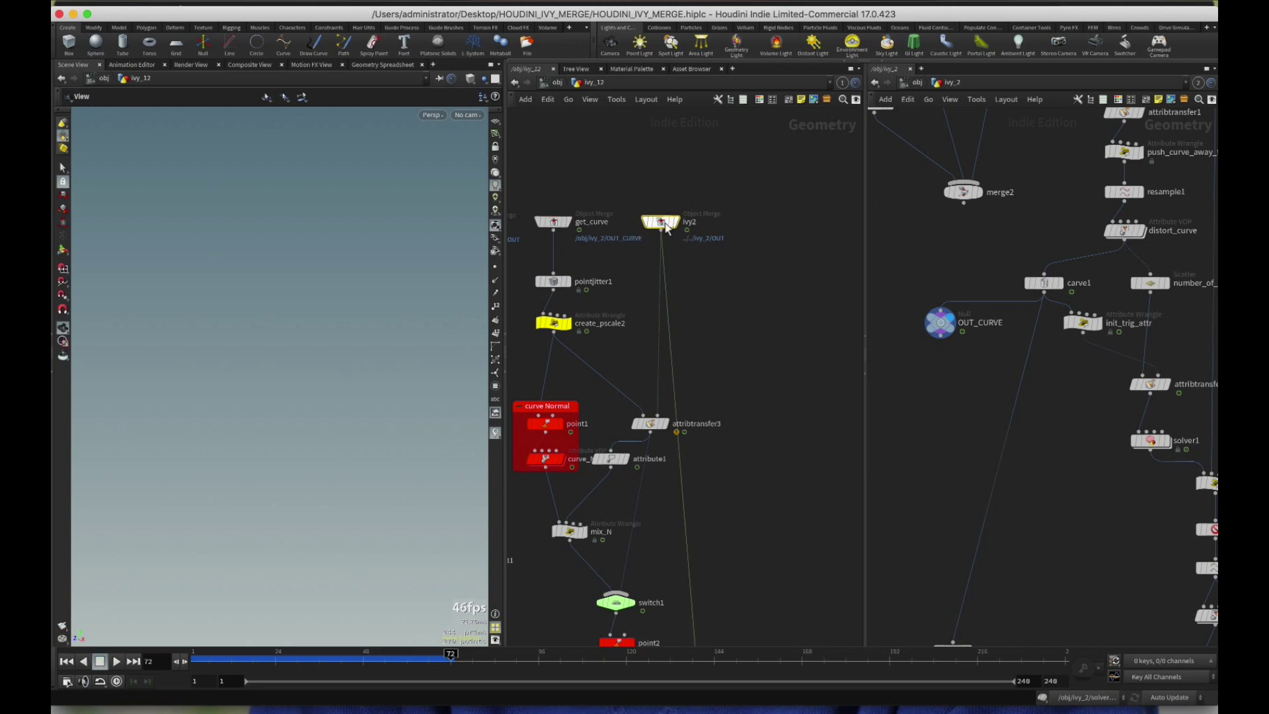
click(682, 201)
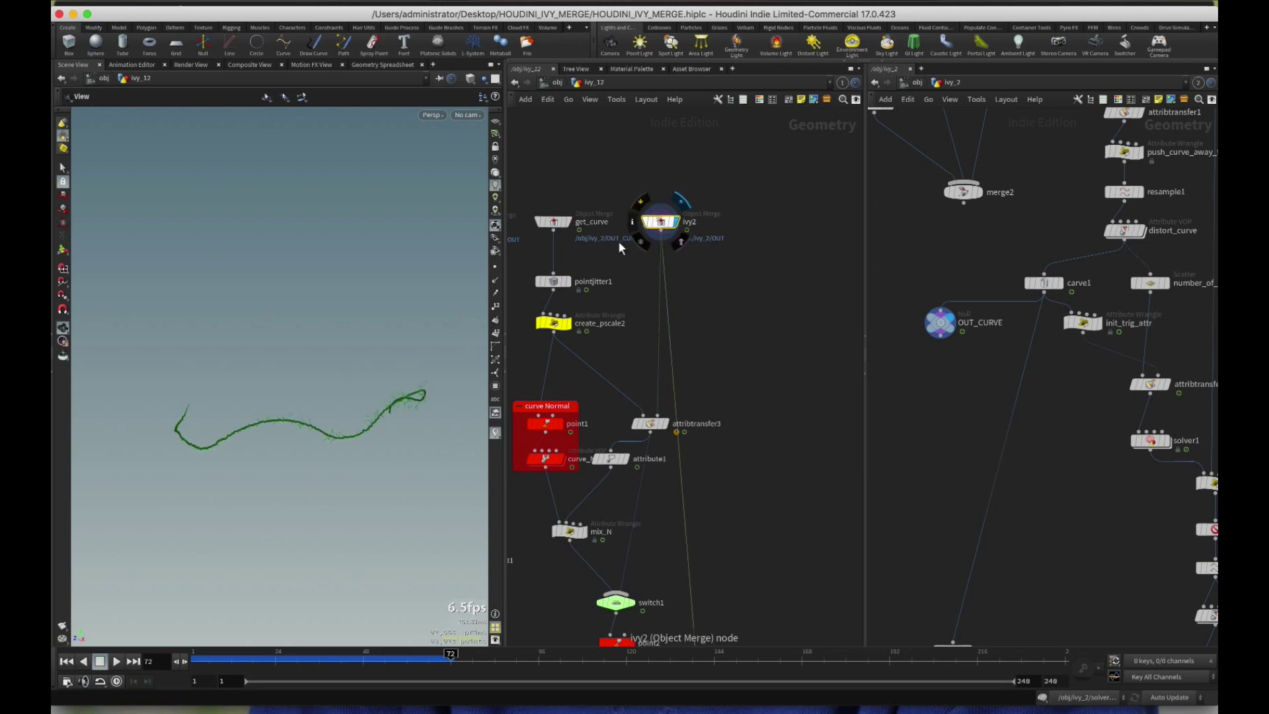
- Inspect ivy_2's OUT node and confirm ivy2's Object 1 path reads ../../ivy_2/OUT
middle_drag(1075, 509, 991, 355)
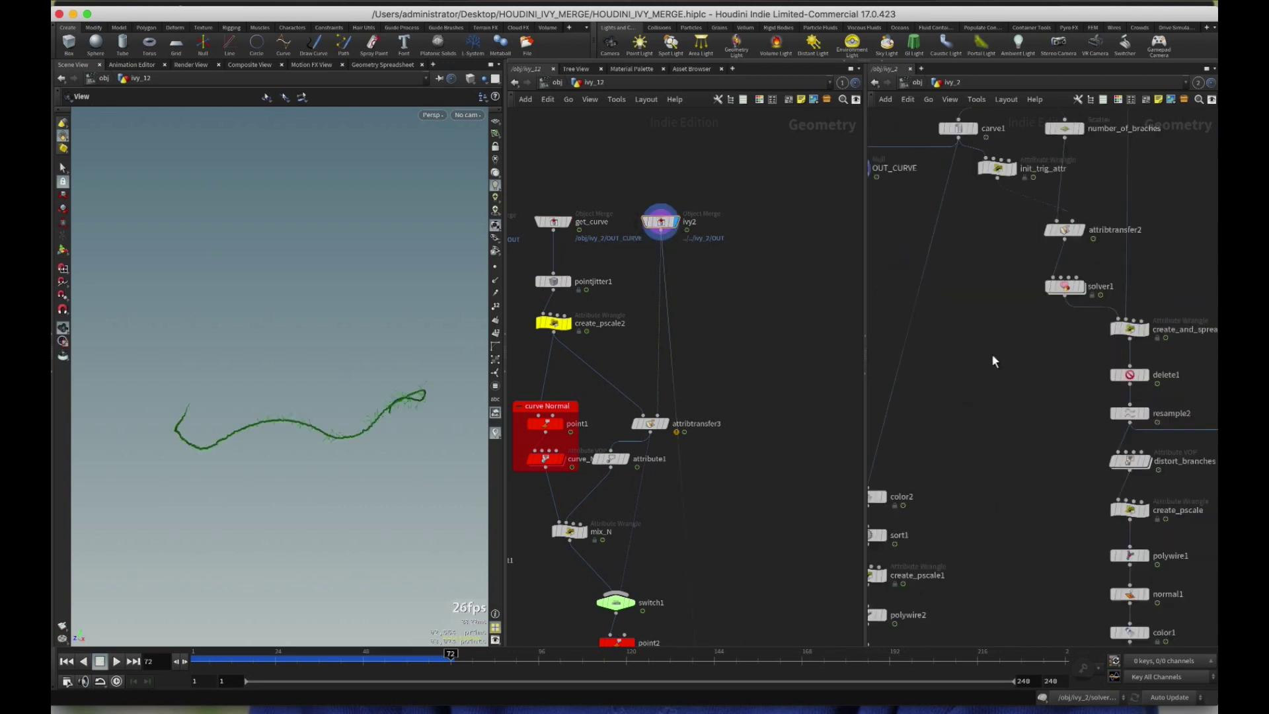
scroll(1036, 544, down, 8)
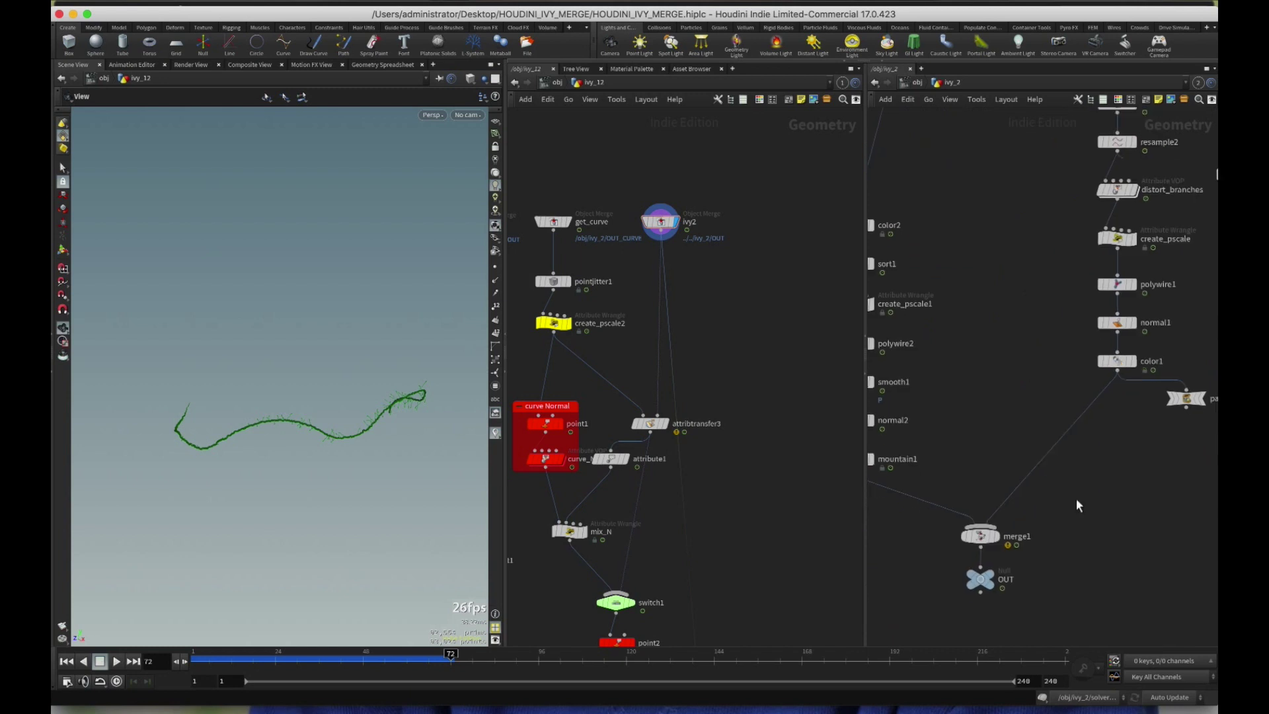
click(989, 582)
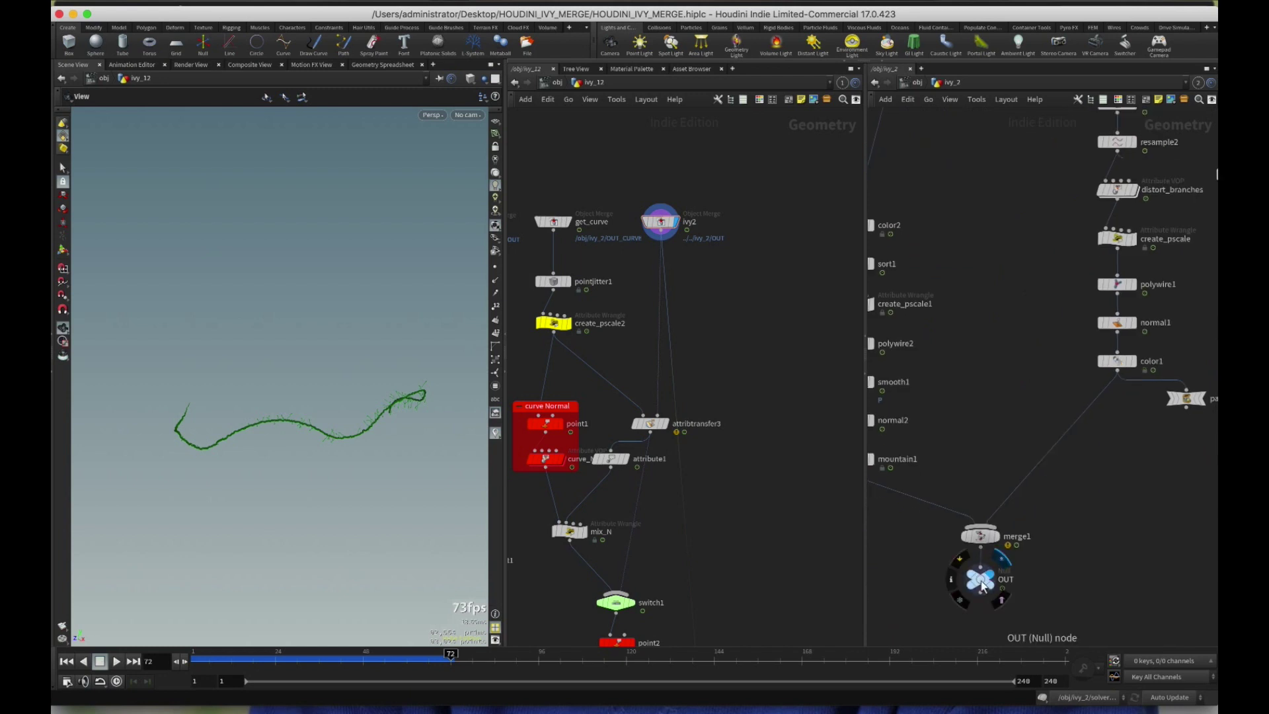
click(661, 225)
key(p)
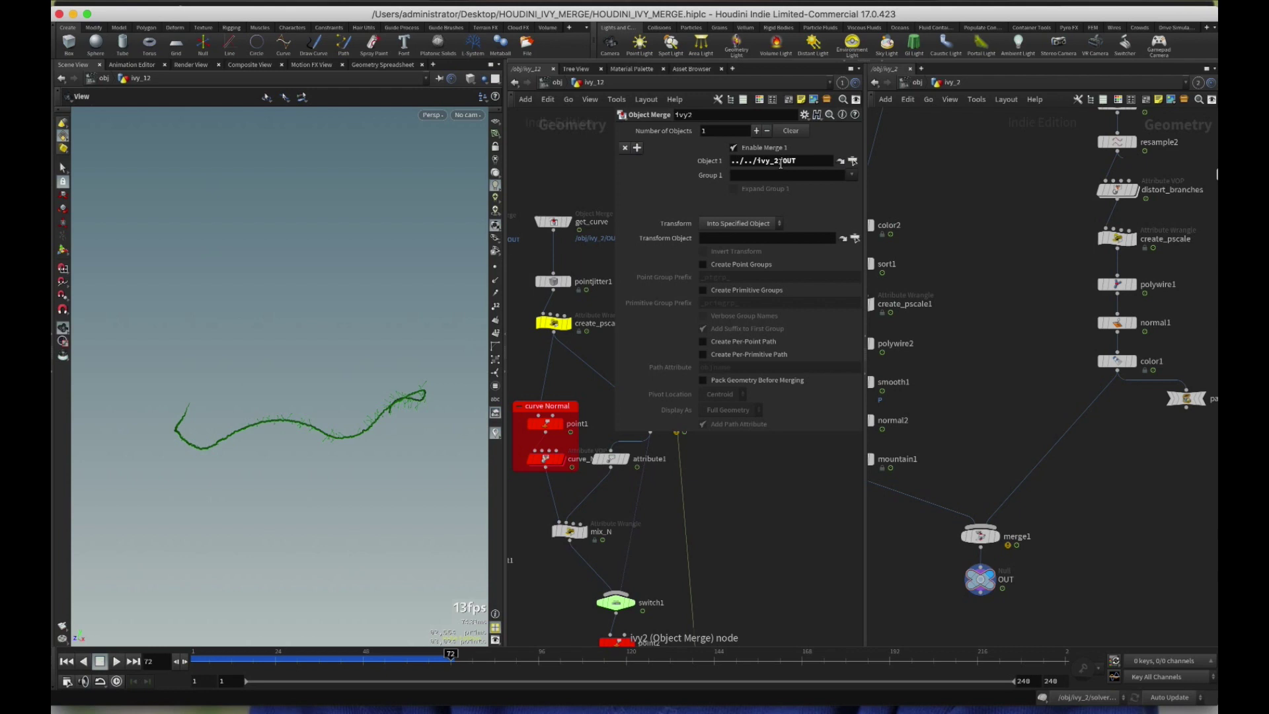
key(p)
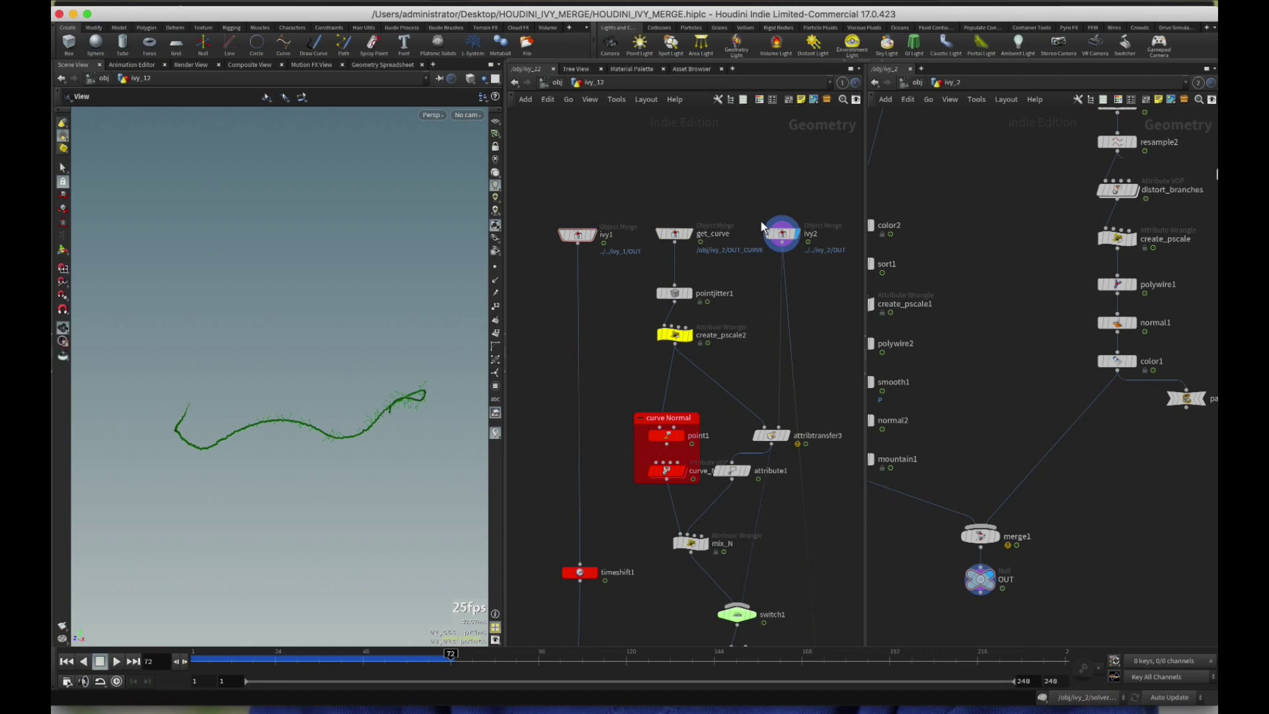
- Display pointjitter1's plain white jittered curve, then move the display flag to create_pscale2
scroll(786, 261, down, 5)
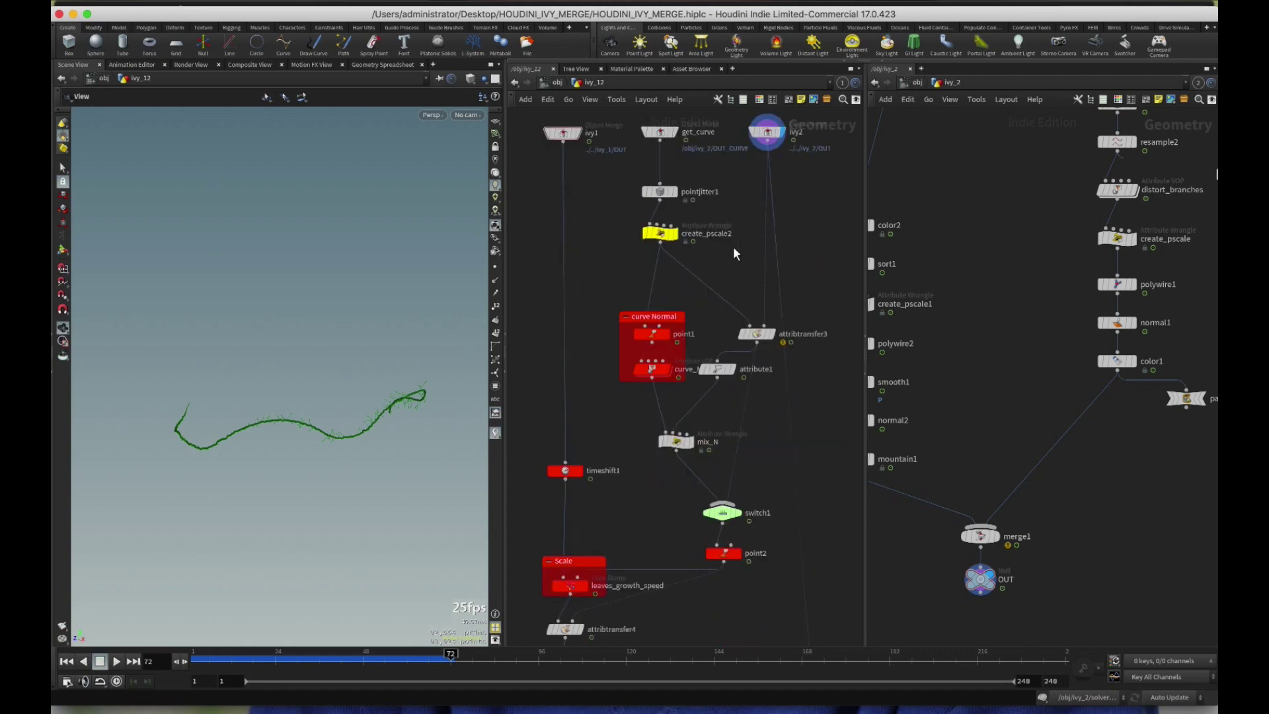
scroll(730, 249, left, 3)
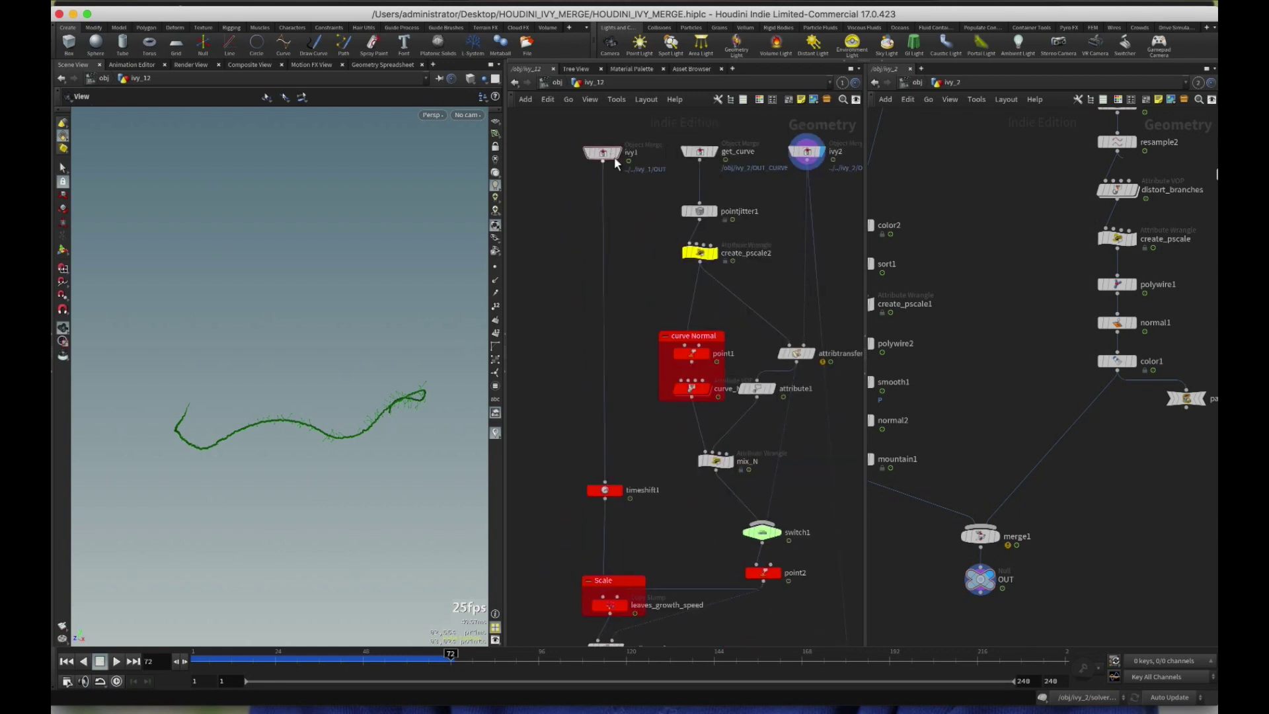
click(705, 152)
click(668, 247)
scroll(595, 291, up, 1)
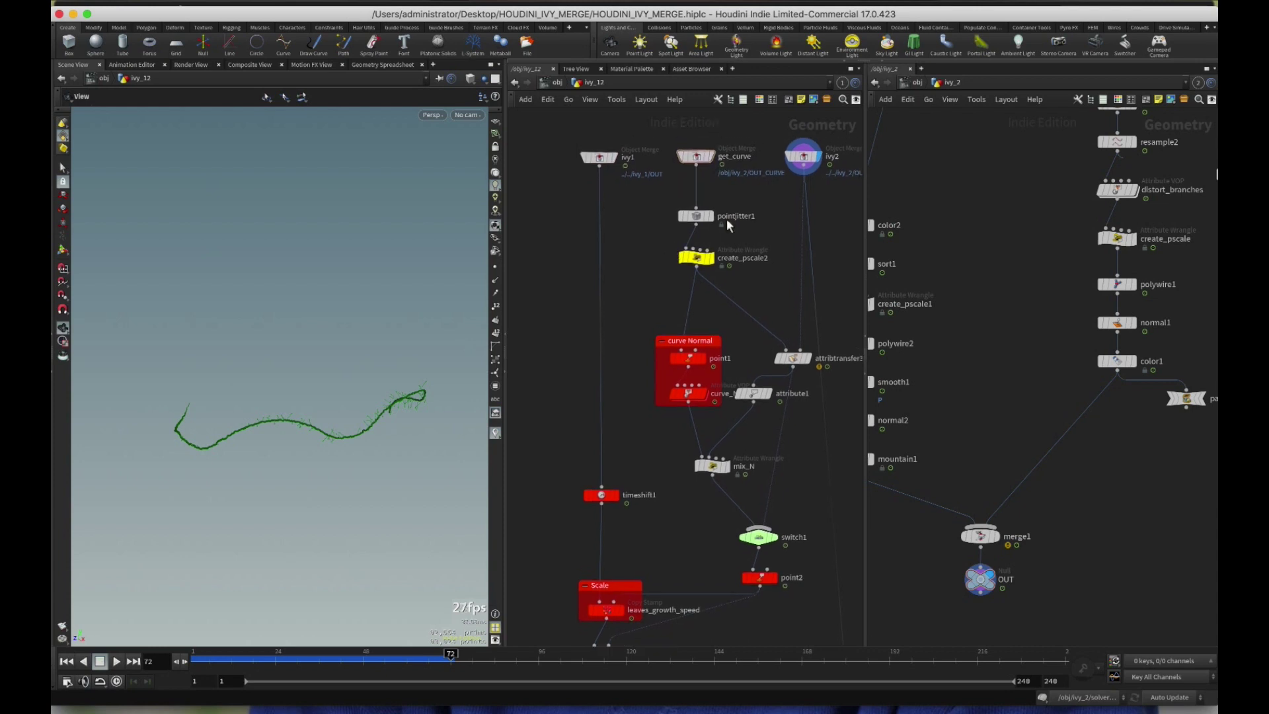
click(709, 218)
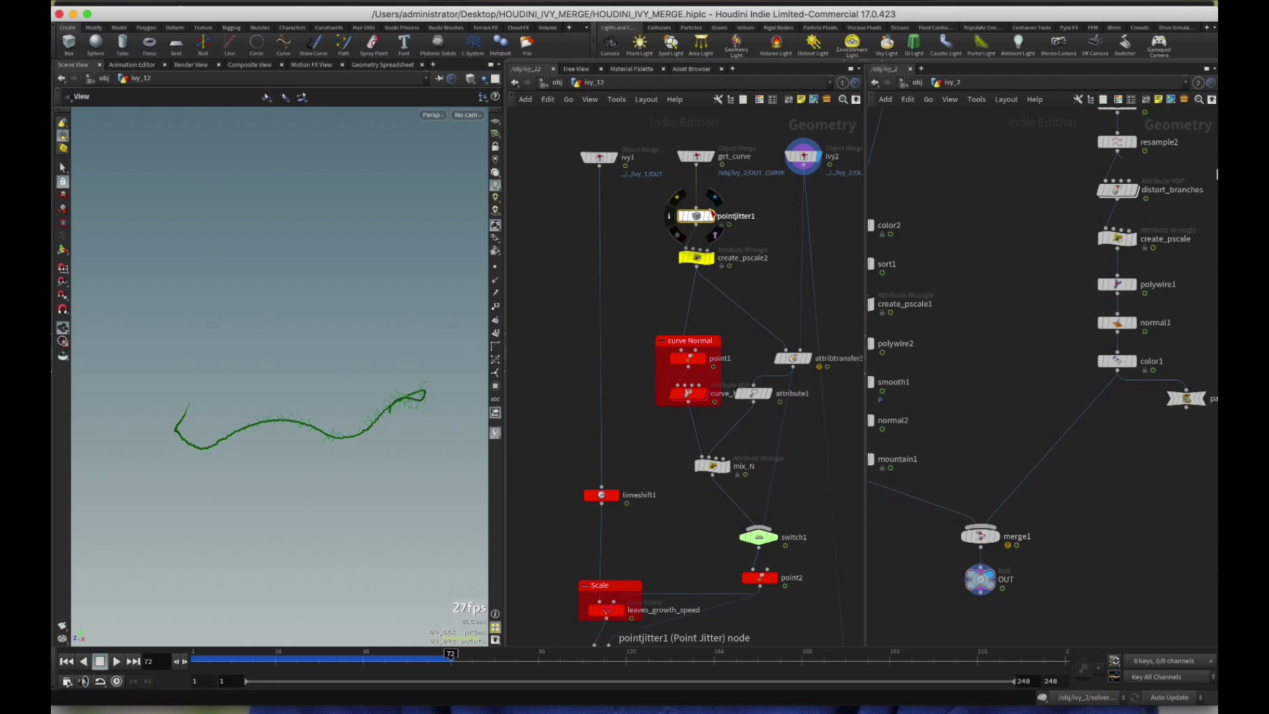
click(715, 197)
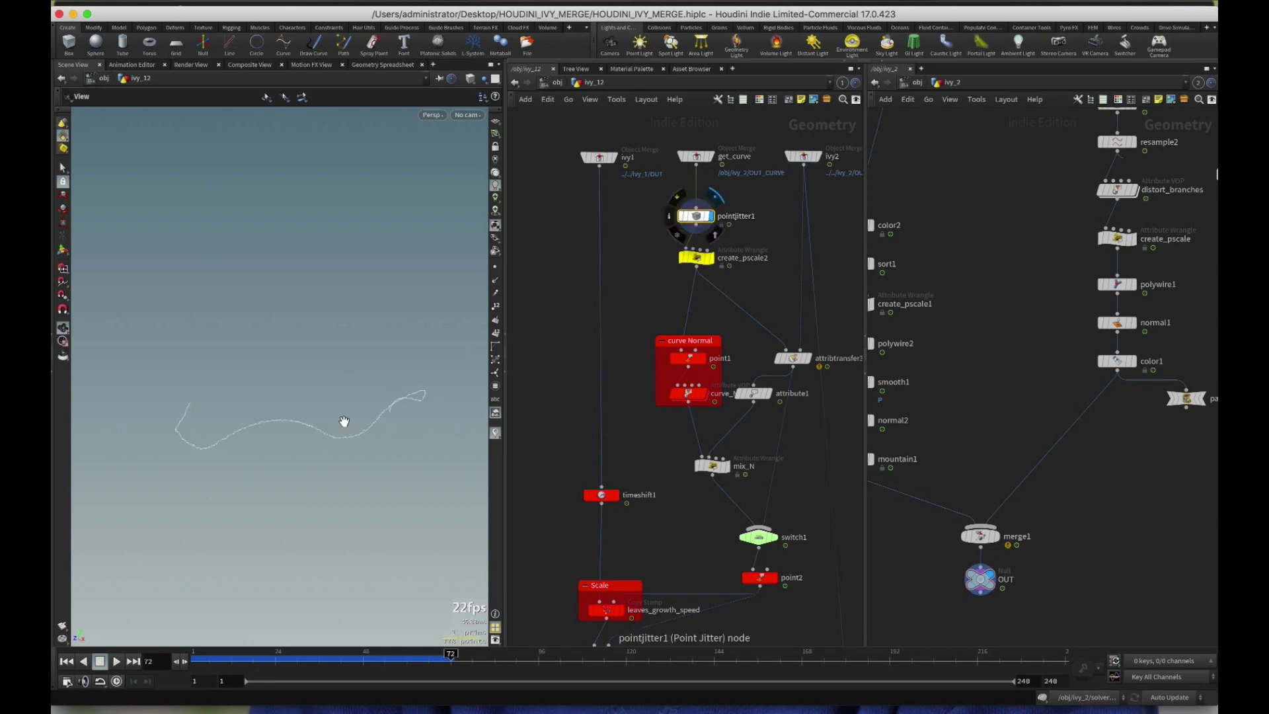
click(715, 262)
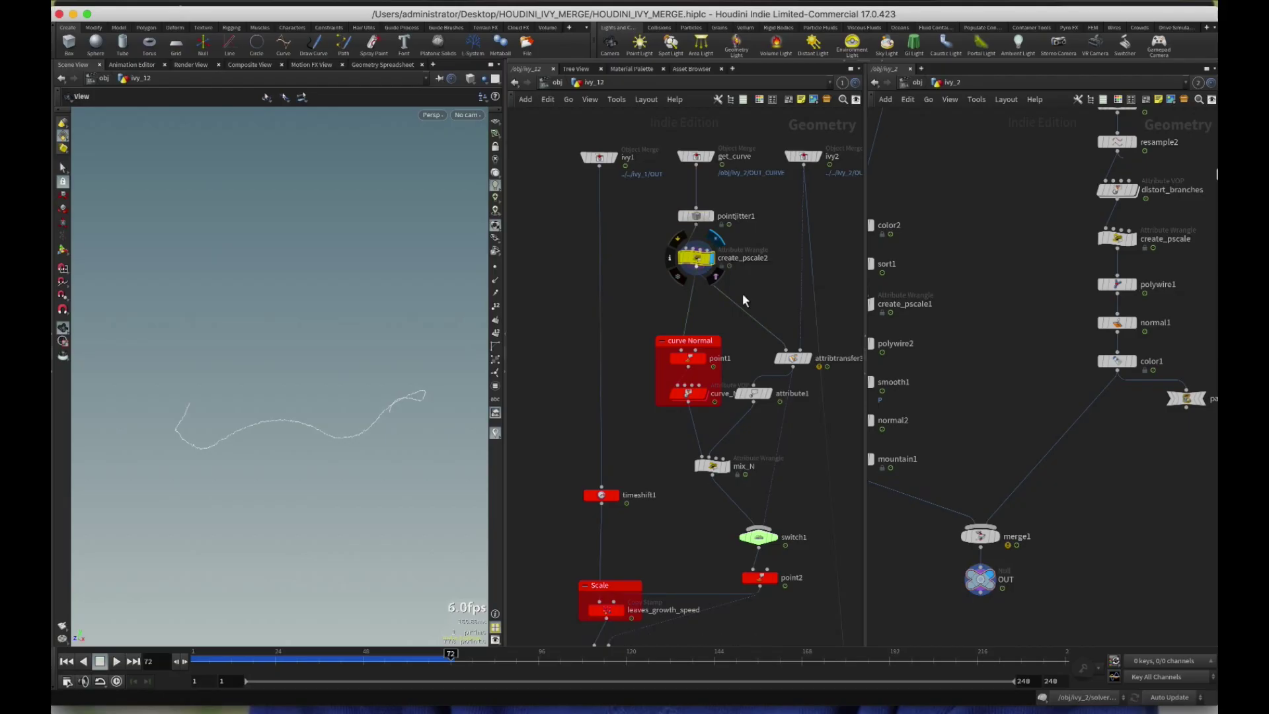
- Compare create_pscale2's VEX with ivy_2's create_pscale code, displaying ivy_2's green vine there
middle_drag(752, 291, 655, 312)
key(p)
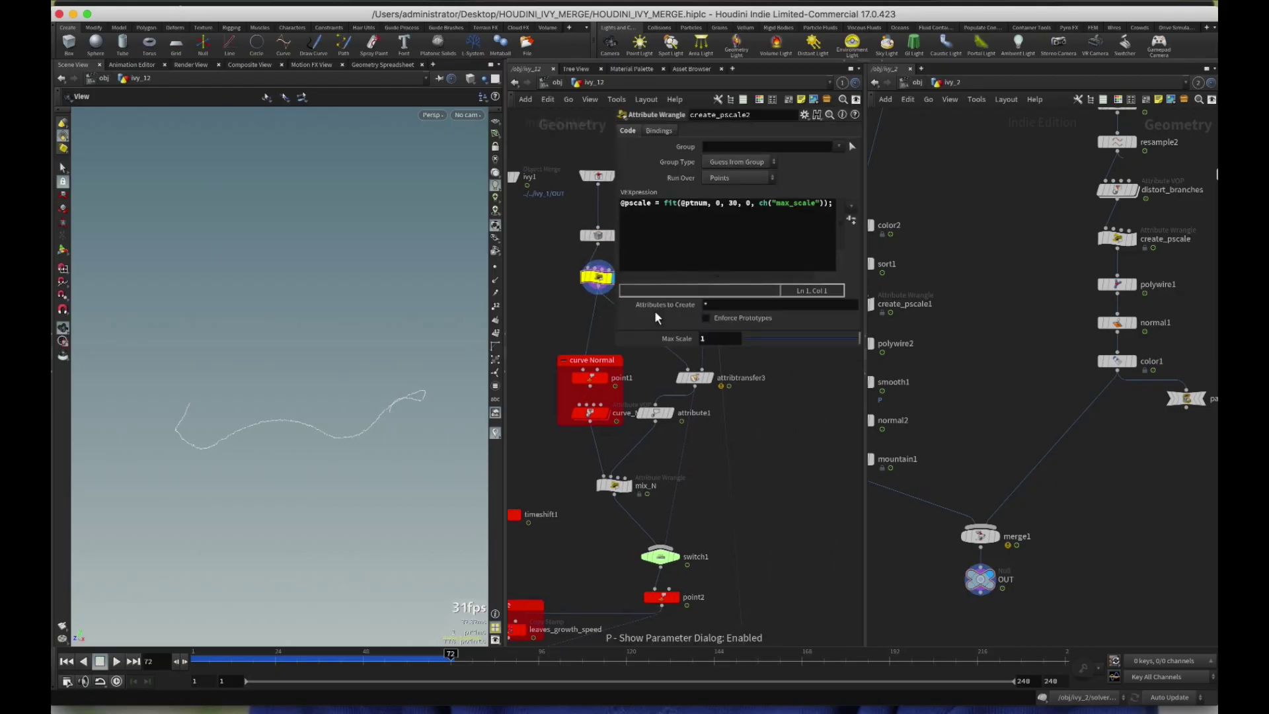
middle_drag(758, 438, 704, 439)
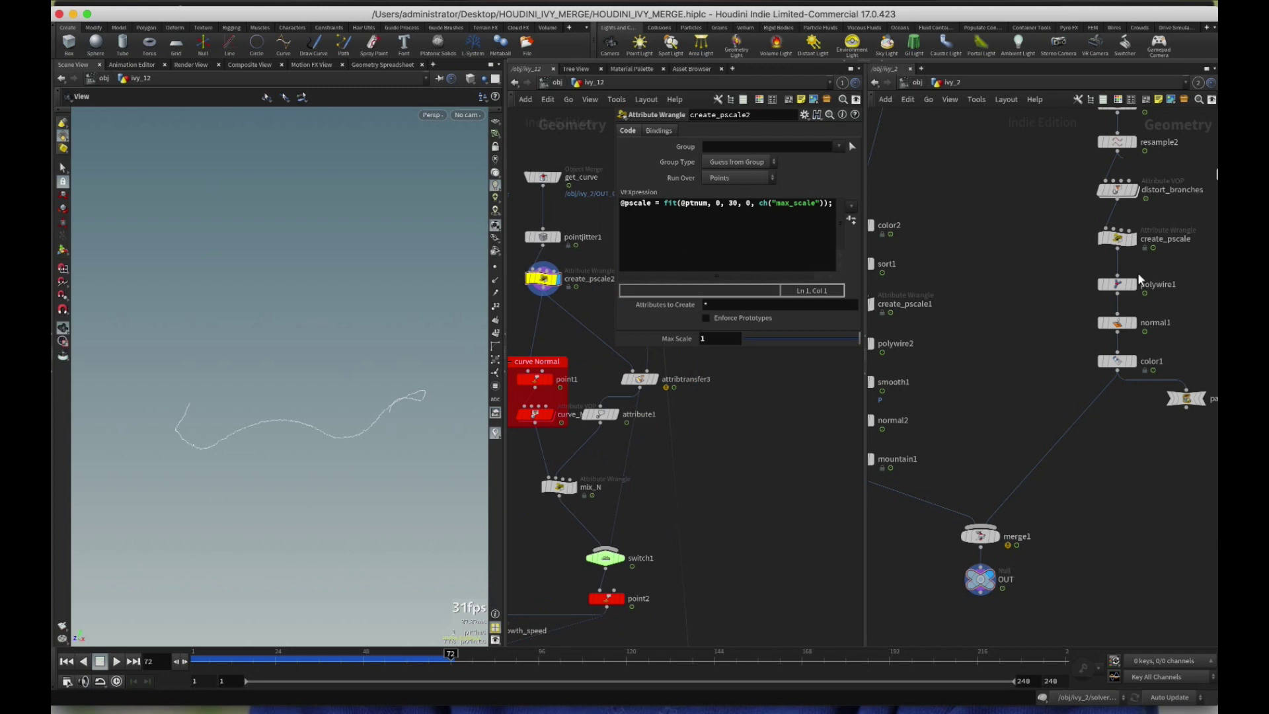
click(1132, 239)
middle_drag(1115, 439, 978, 483)
key(p)
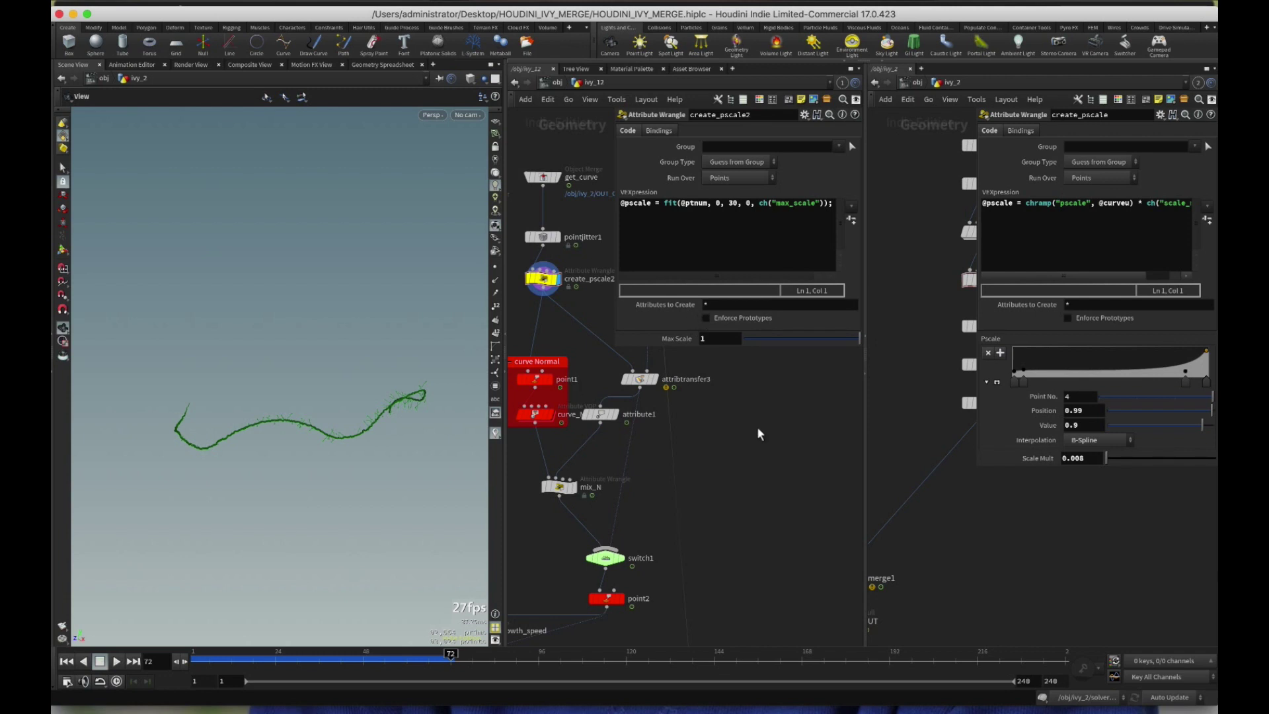
key(p)
key(p)
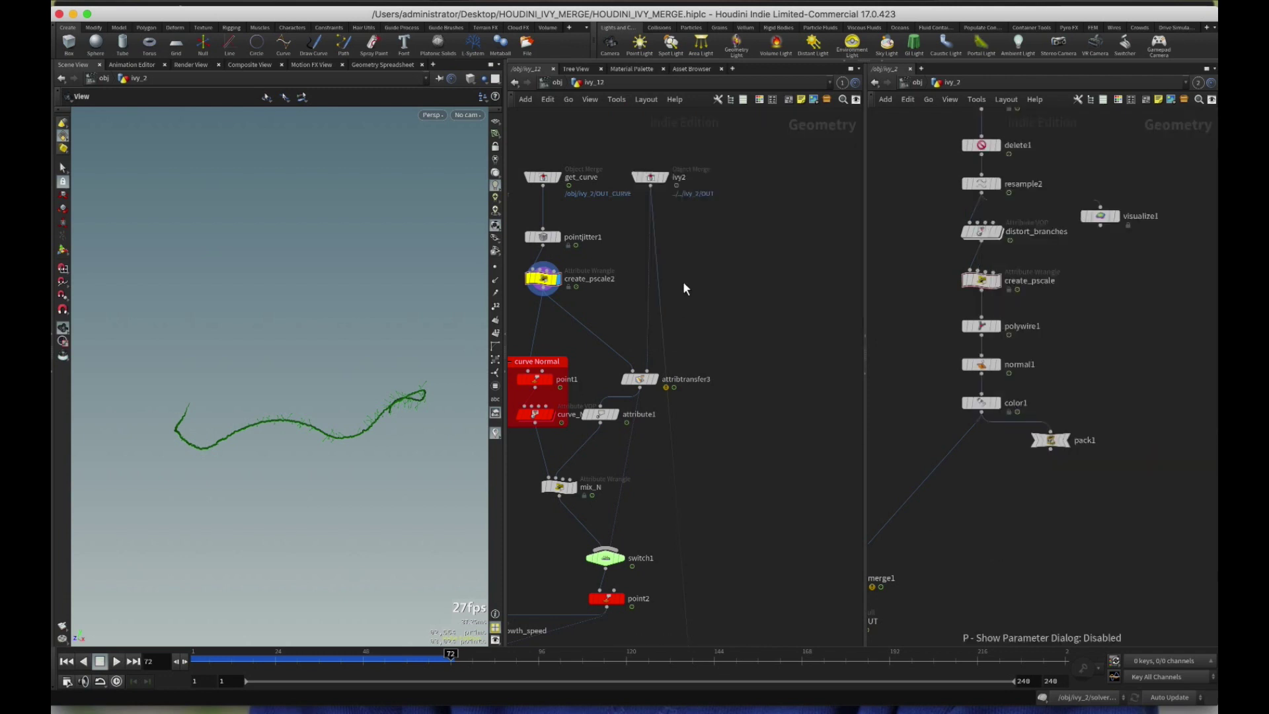
- Pan ivy_12 past timeshift1 and point1, display point1, then continue to leaves_color and timeshift2
middle_drag(691, 275, 816, 249)
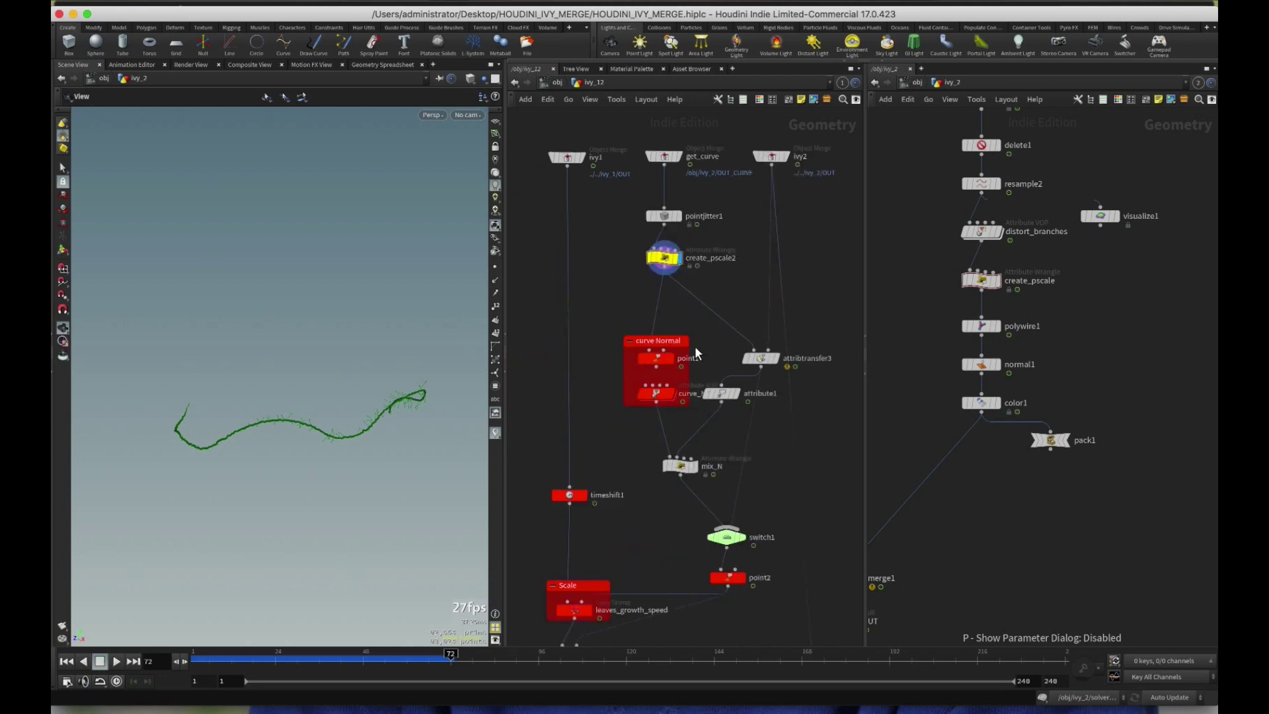
middle_drag(660, 282, 604, 226)
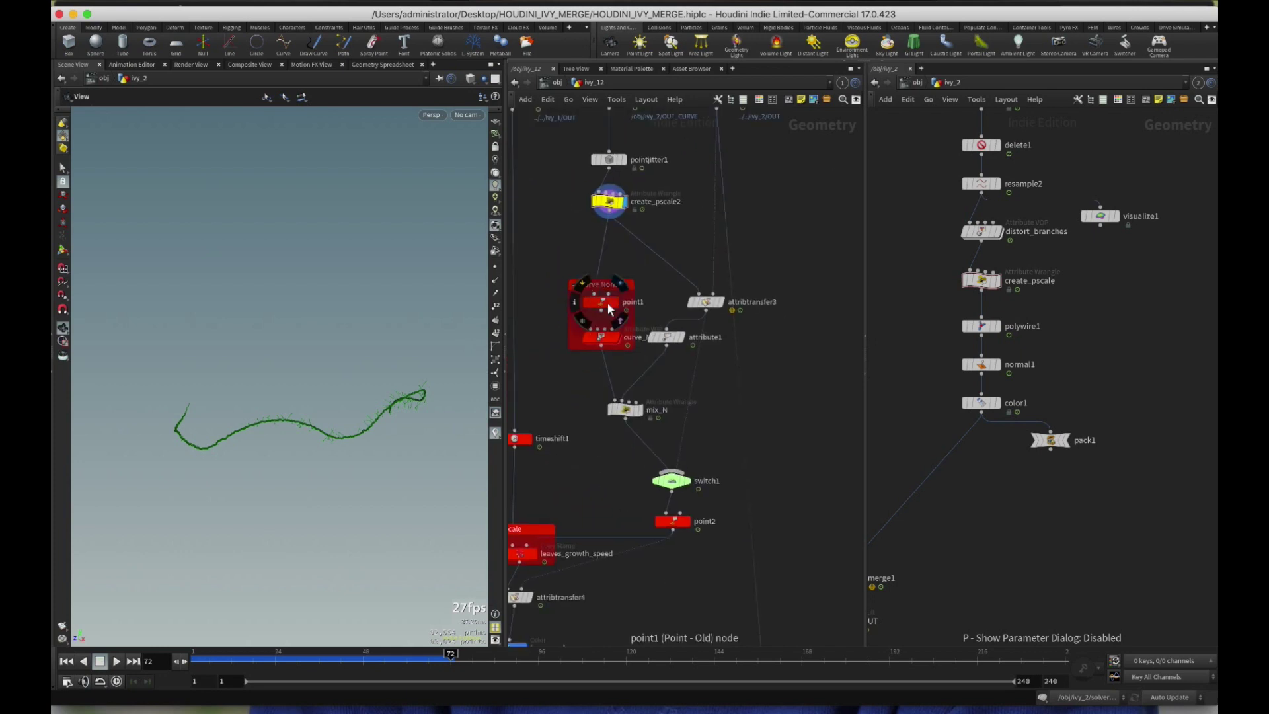
click(600, 302)
middle_drag(576, 433, 691, 421)
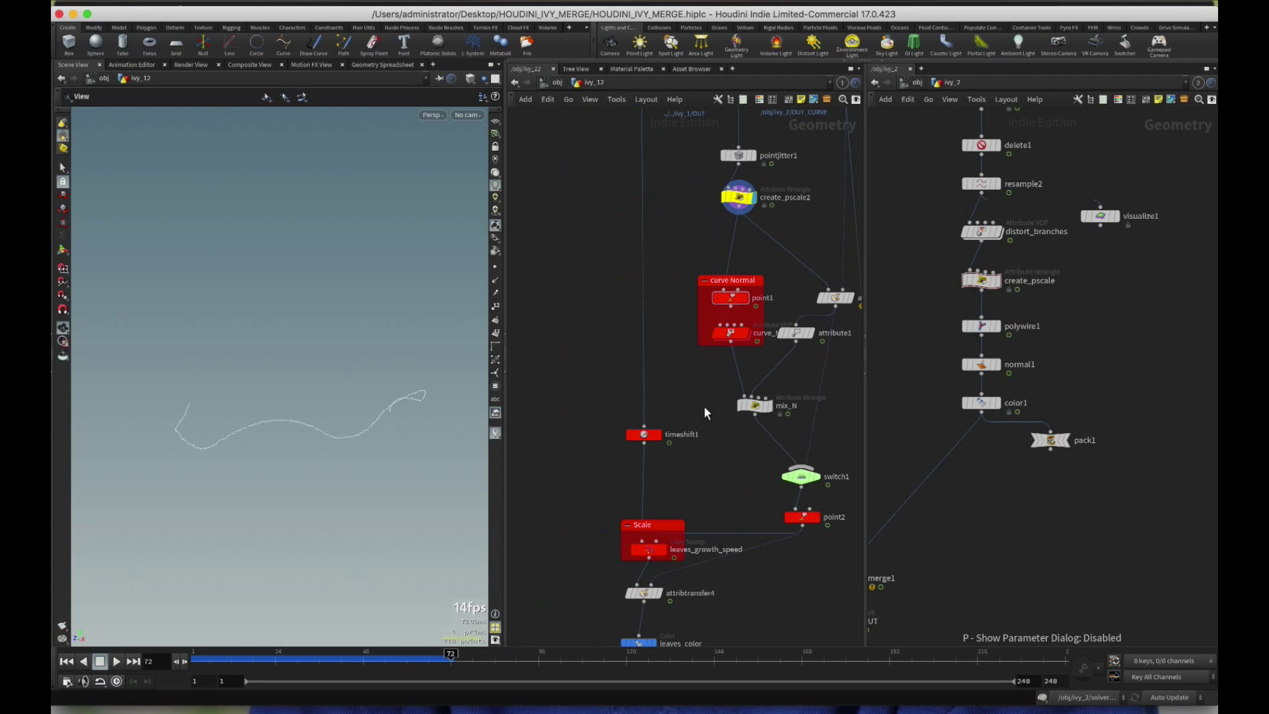
middle_drag(734, 500, 664, 461)
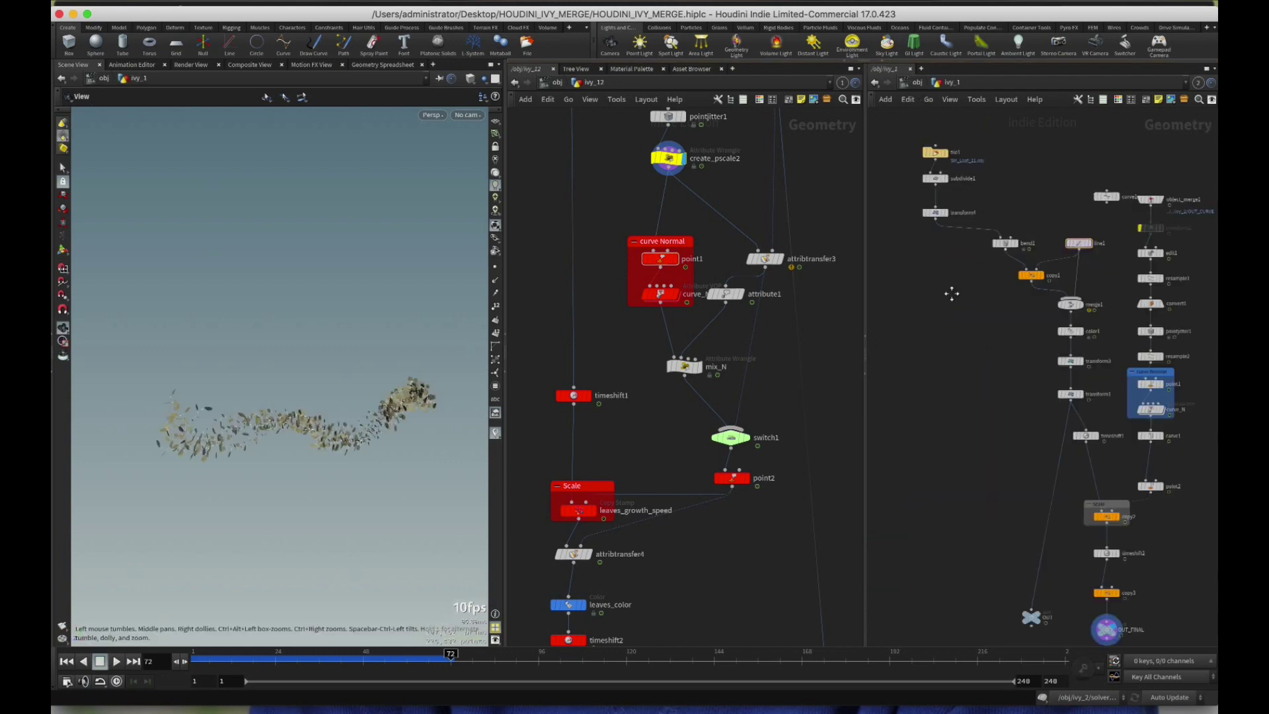
- Move ivy_1's timeshift1, point and copy chain nodes lower in the network
middle_drag(1128, 446, 1073, 344)
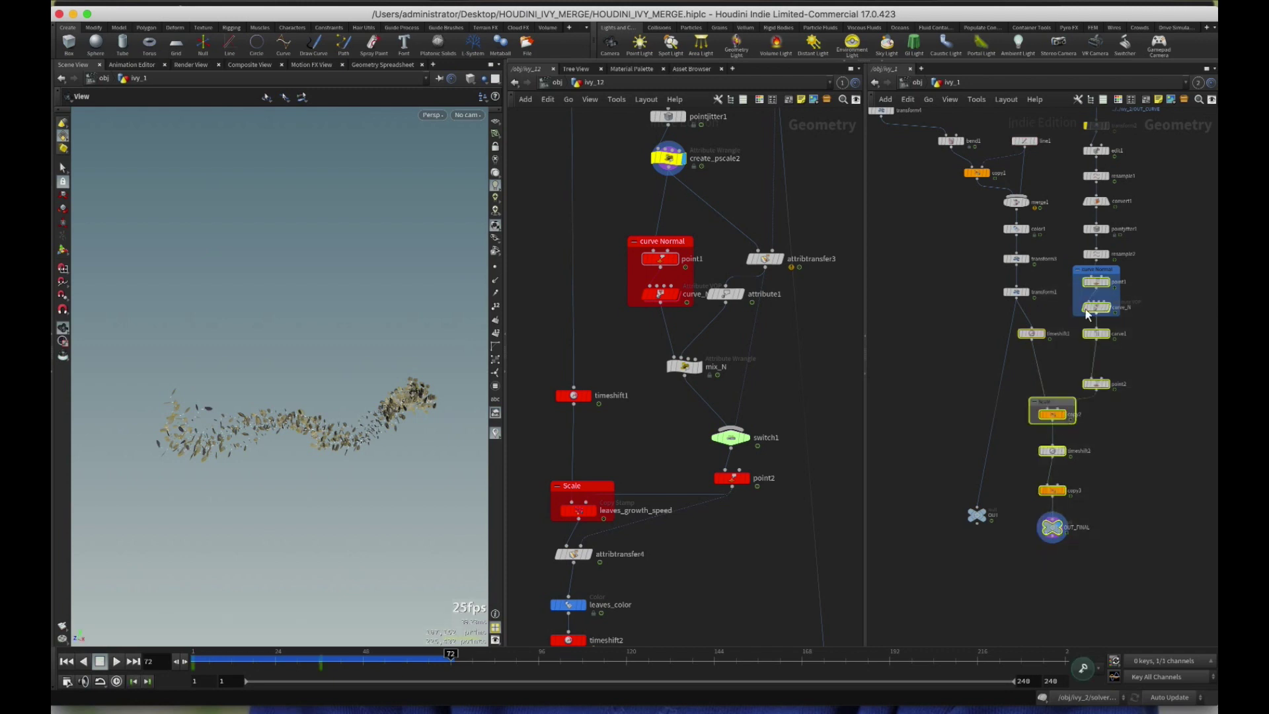
click(1030, 333)
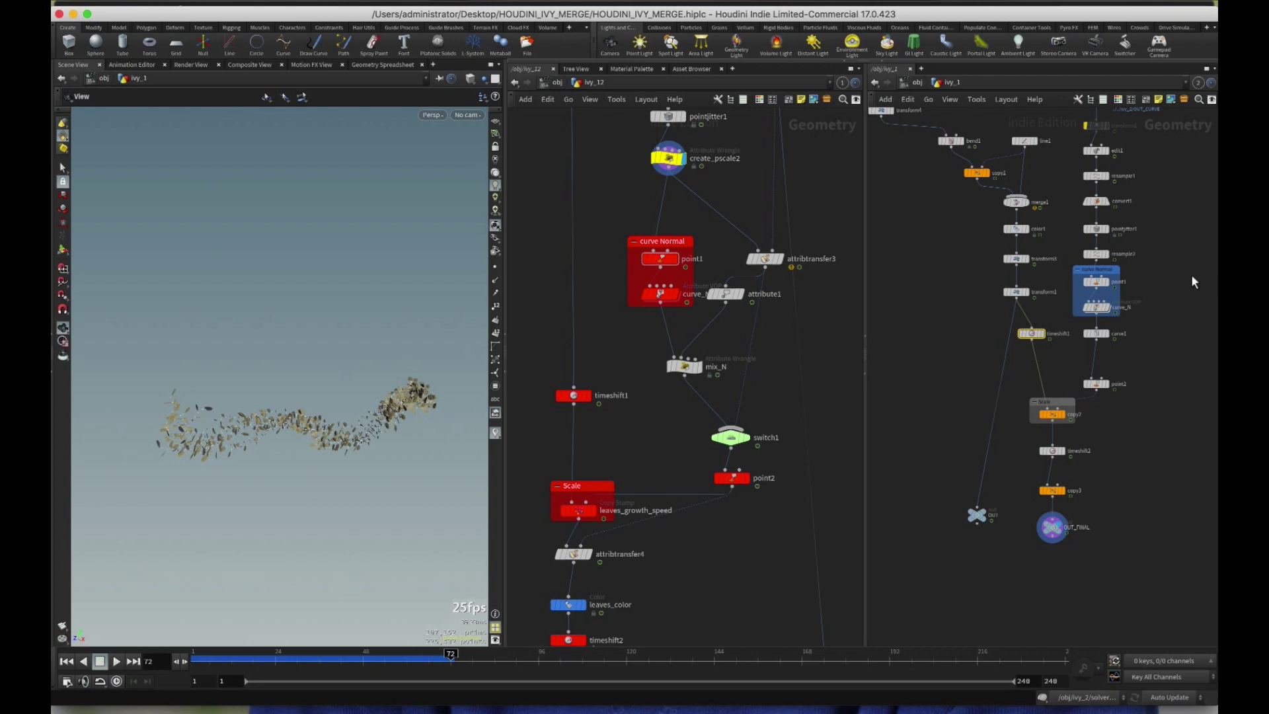
drag(1192, 278, 1047, 528)
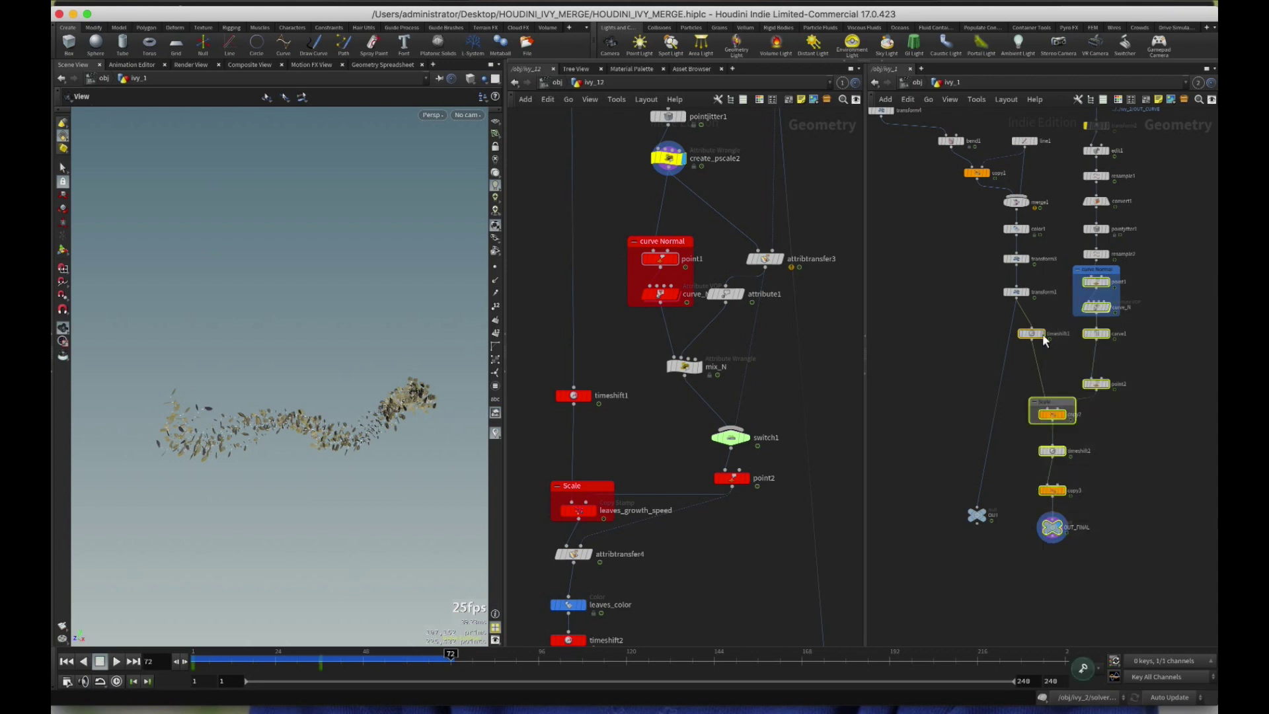
drag(1043, 335, 1037, 395)
click(1163, 300)
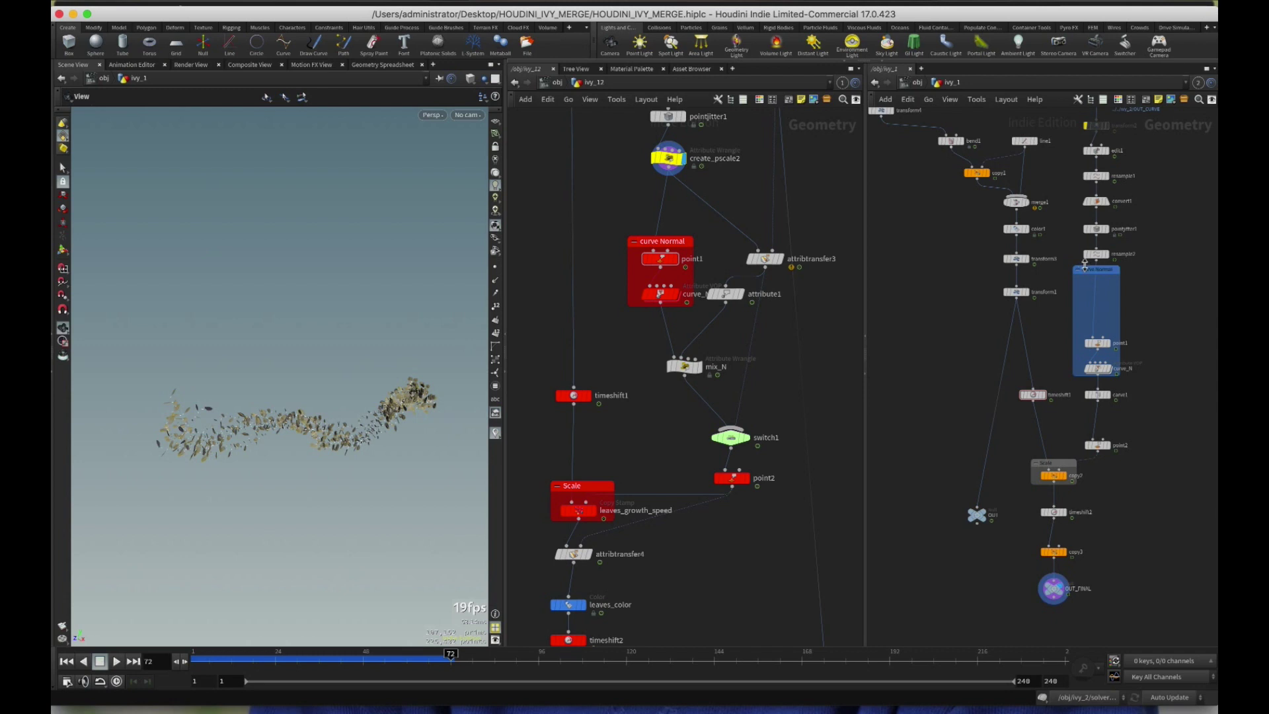
- Shrink the curve Normal box around its nodes and reselect timeshift1 through copy2
drag(1085, 264, 1084, 327)
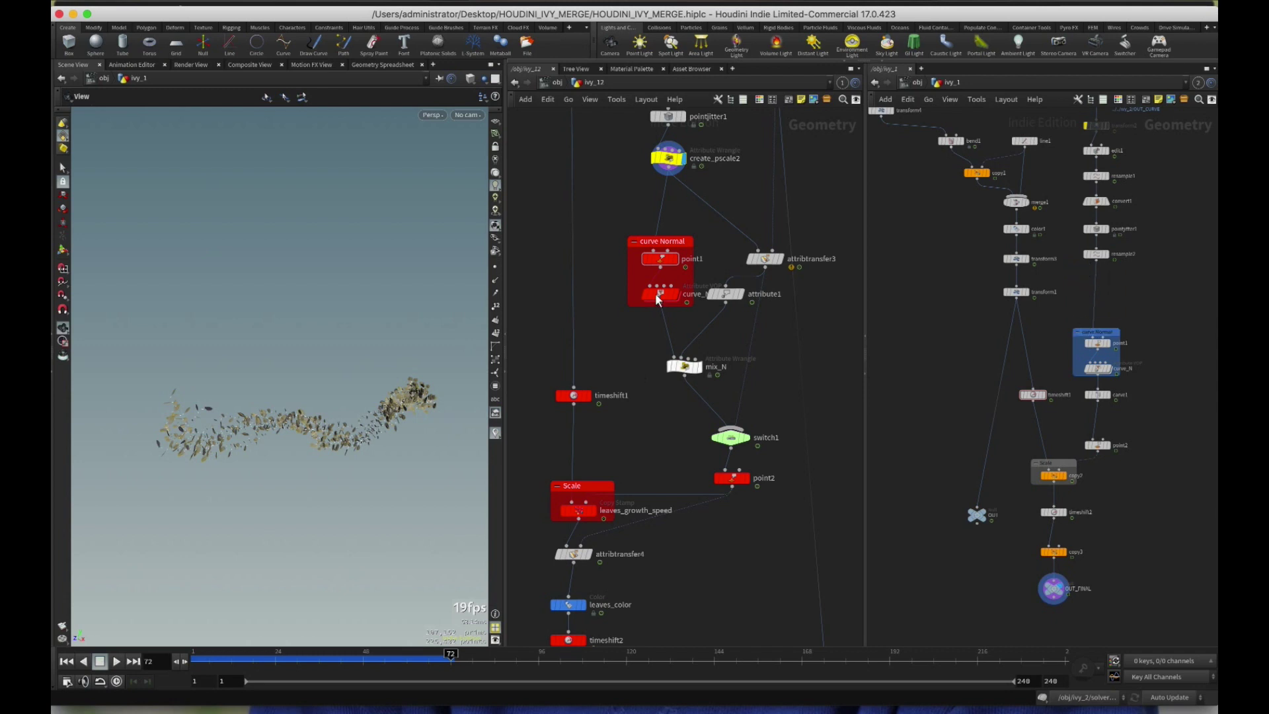
drag(605, 231, 695, 320)
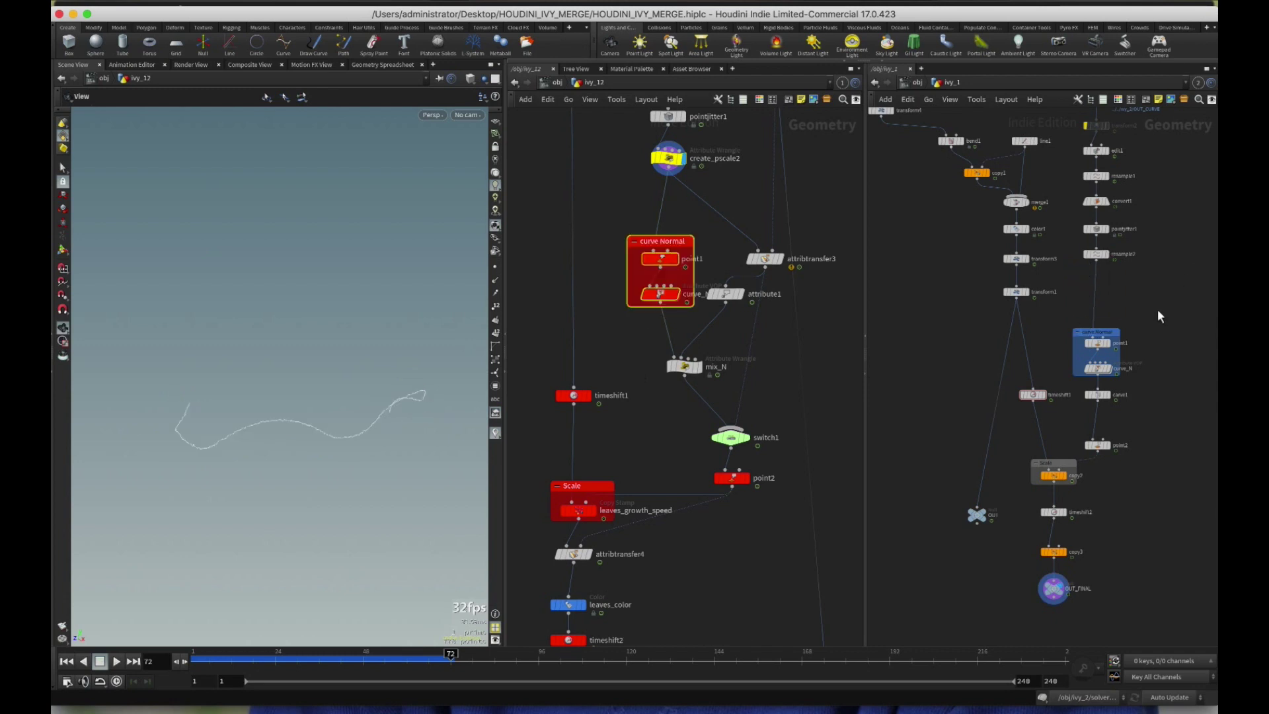
click(1088, 371)
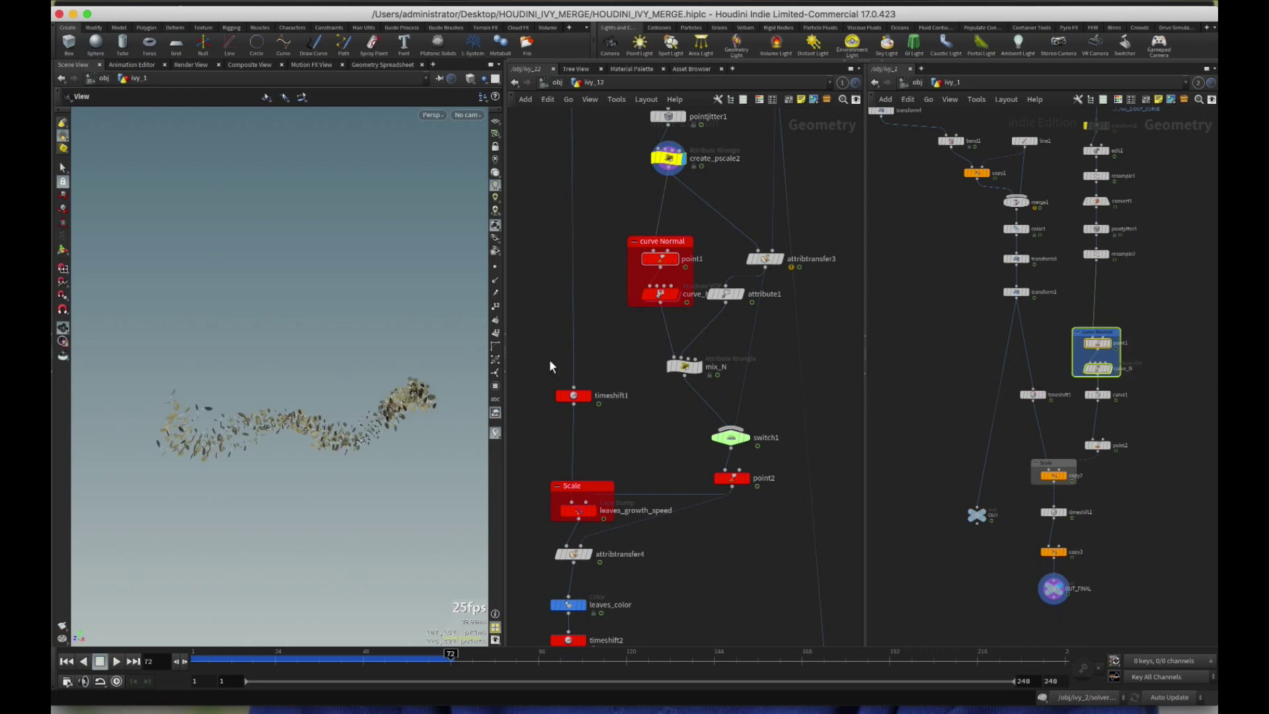
drag(537, 364, 652, 521)
drag(1012, 383, 1056, 479)
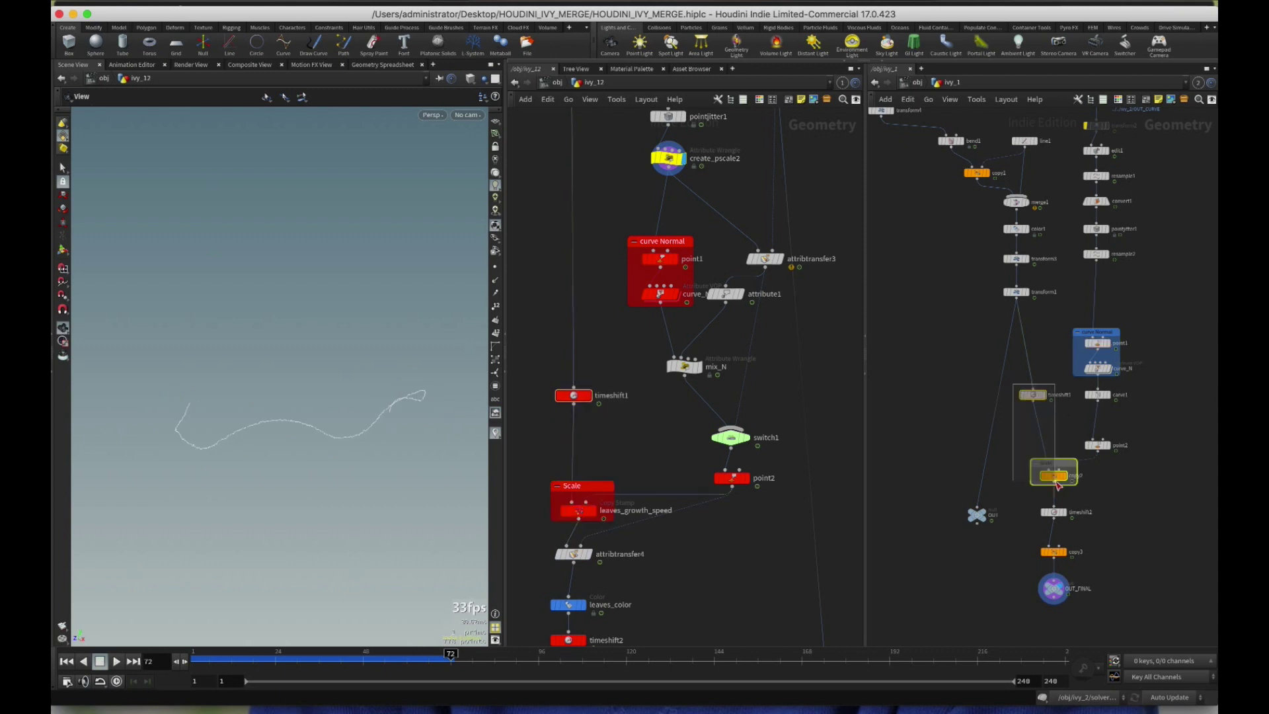
click(734, 480)
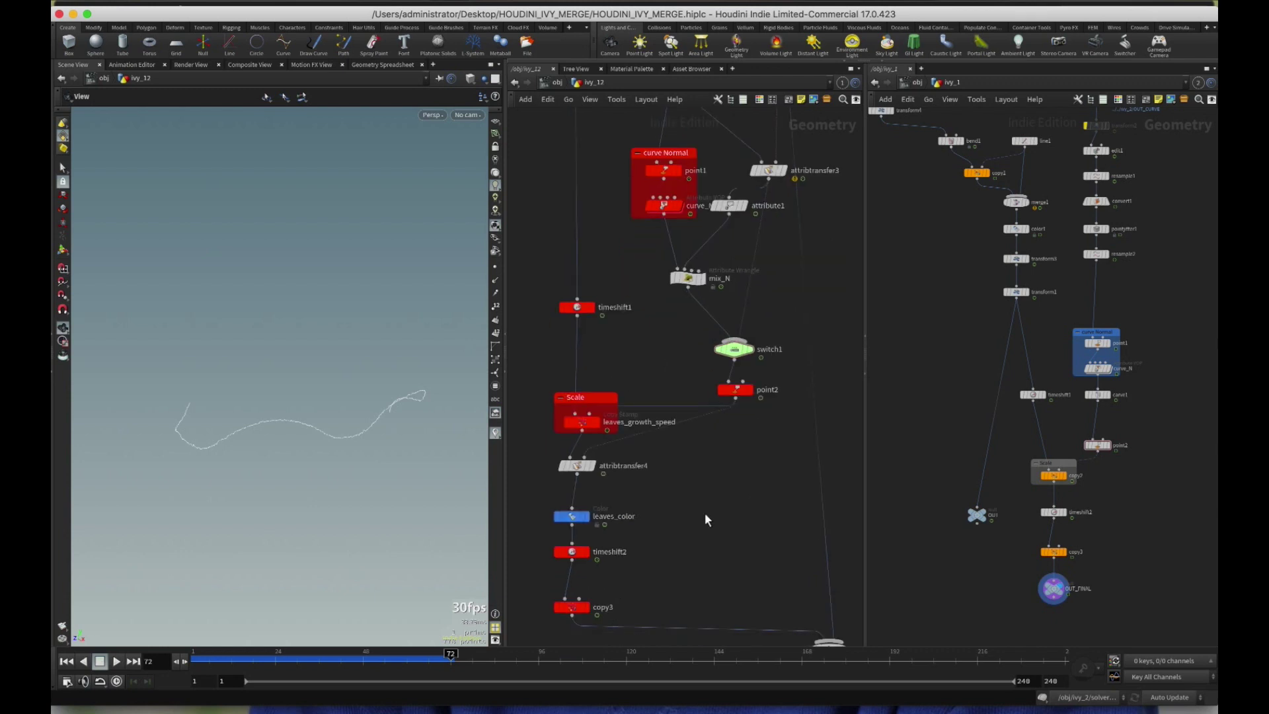
scroll(720, 503, down, 5)
drag(668, 437, 588, 548)
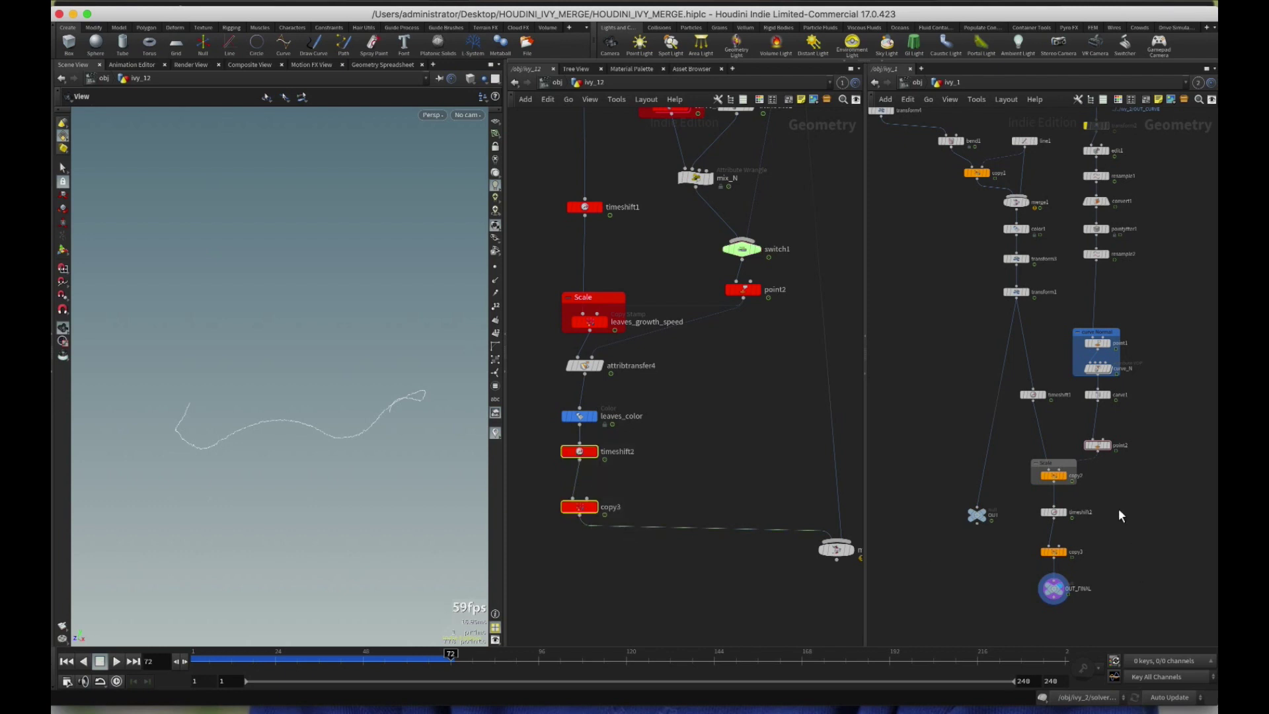
click(1044, 551)
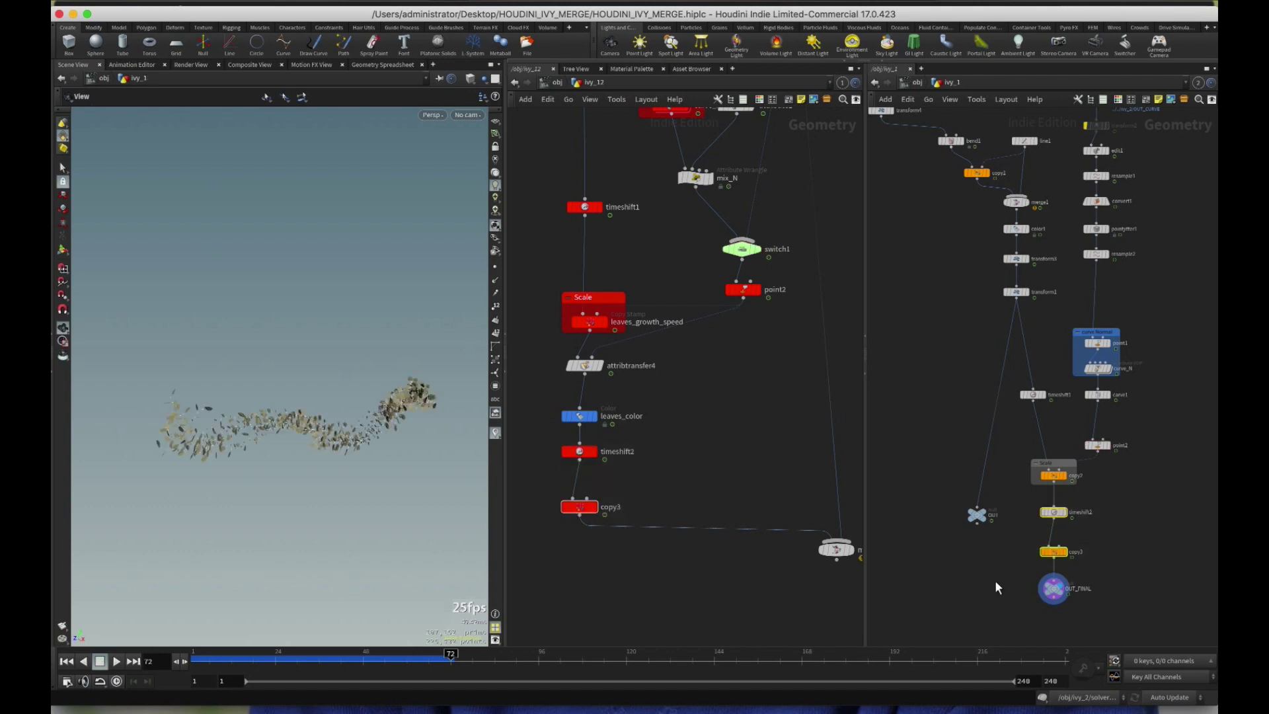
scroll(752, 450, down, 4)
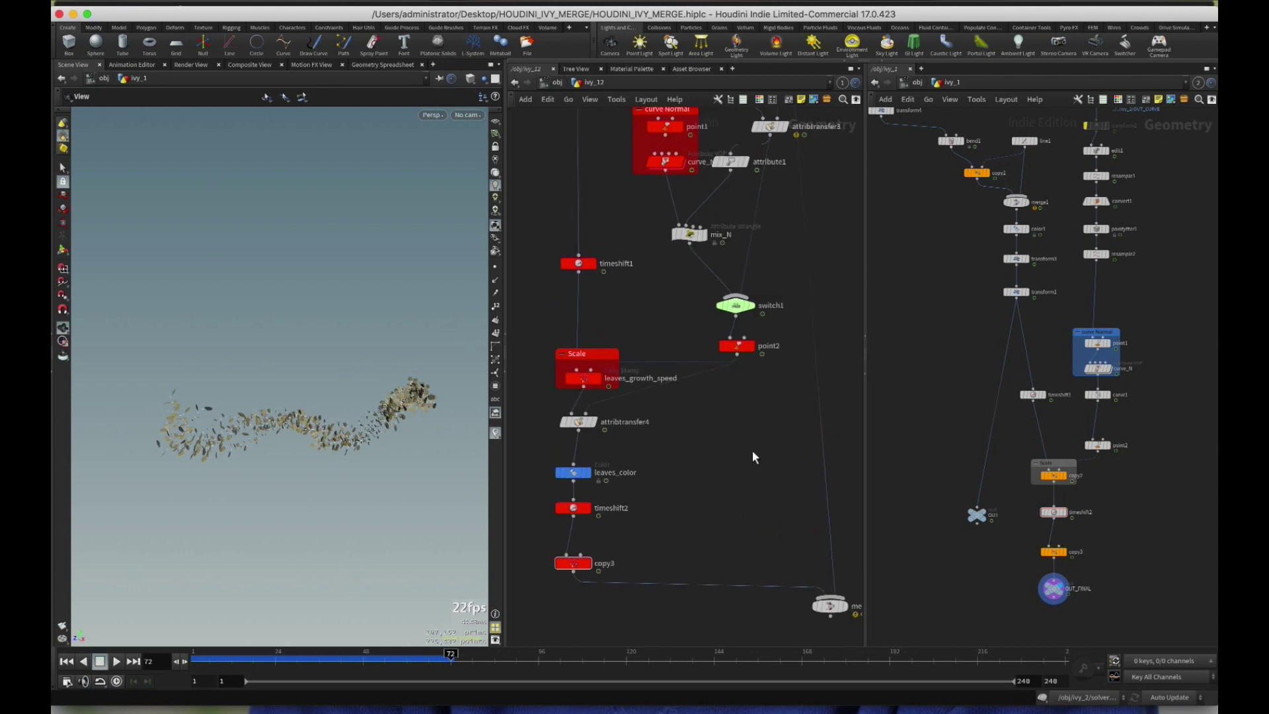
middle_drag(779, 438, 738, 499)
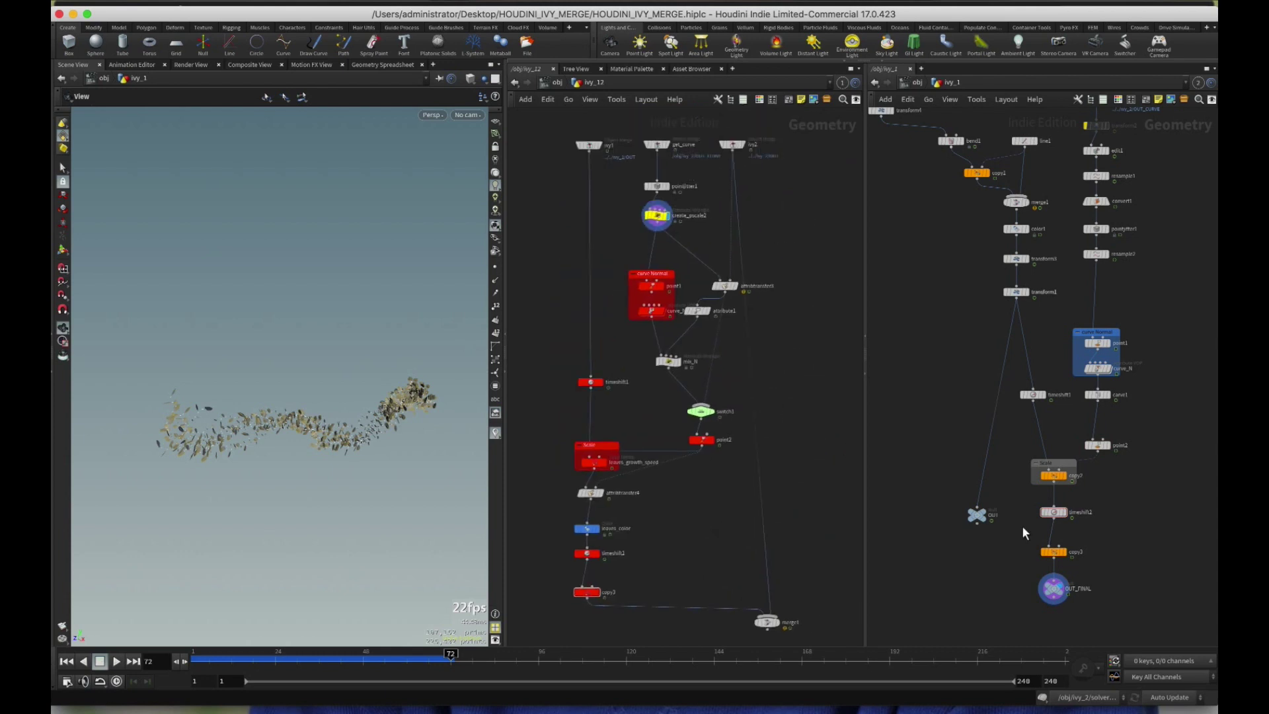
middle_drag(787, 221, 775, 273)
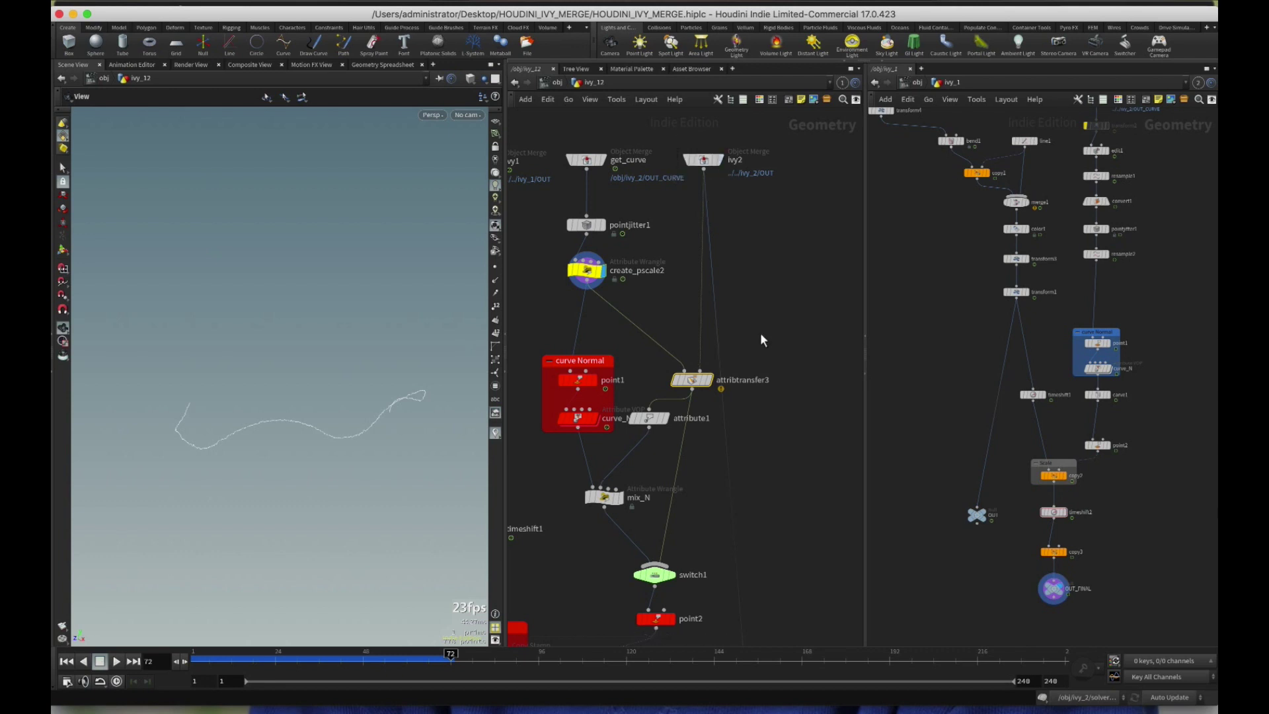
- Open attribtransfer3's parameters and check which attributes it transfers
key(p)
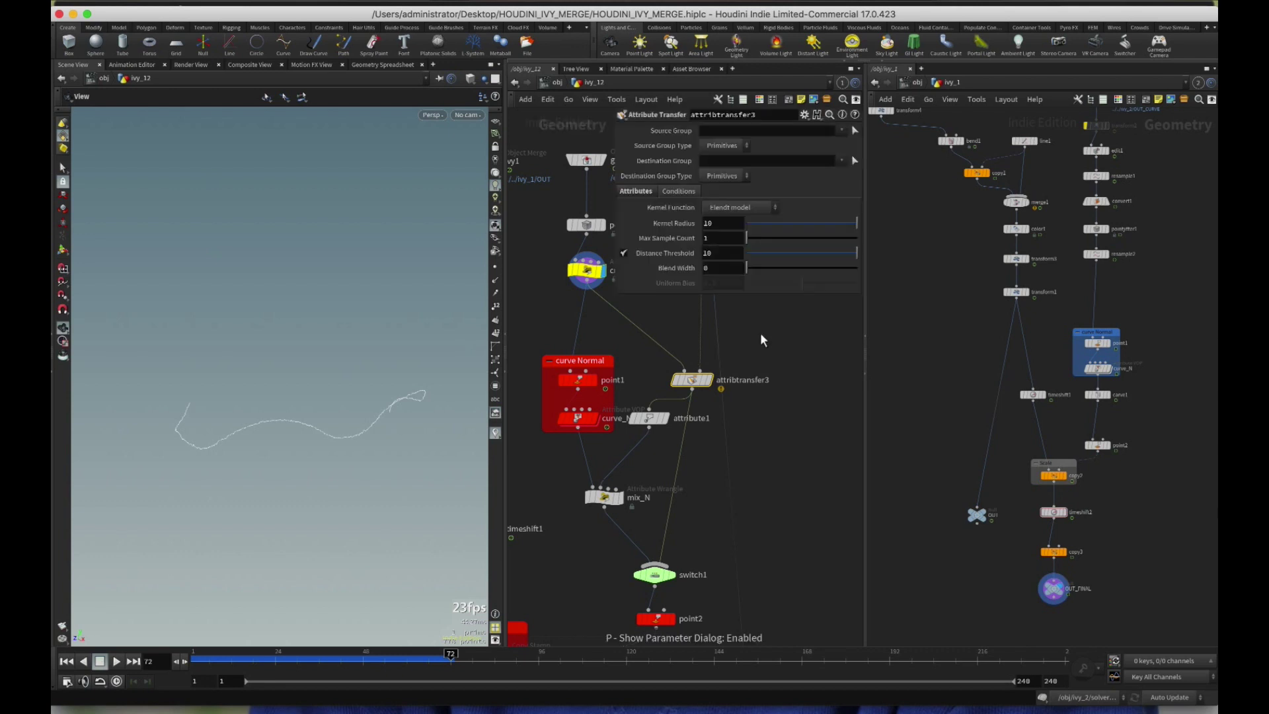
click(640, 193)
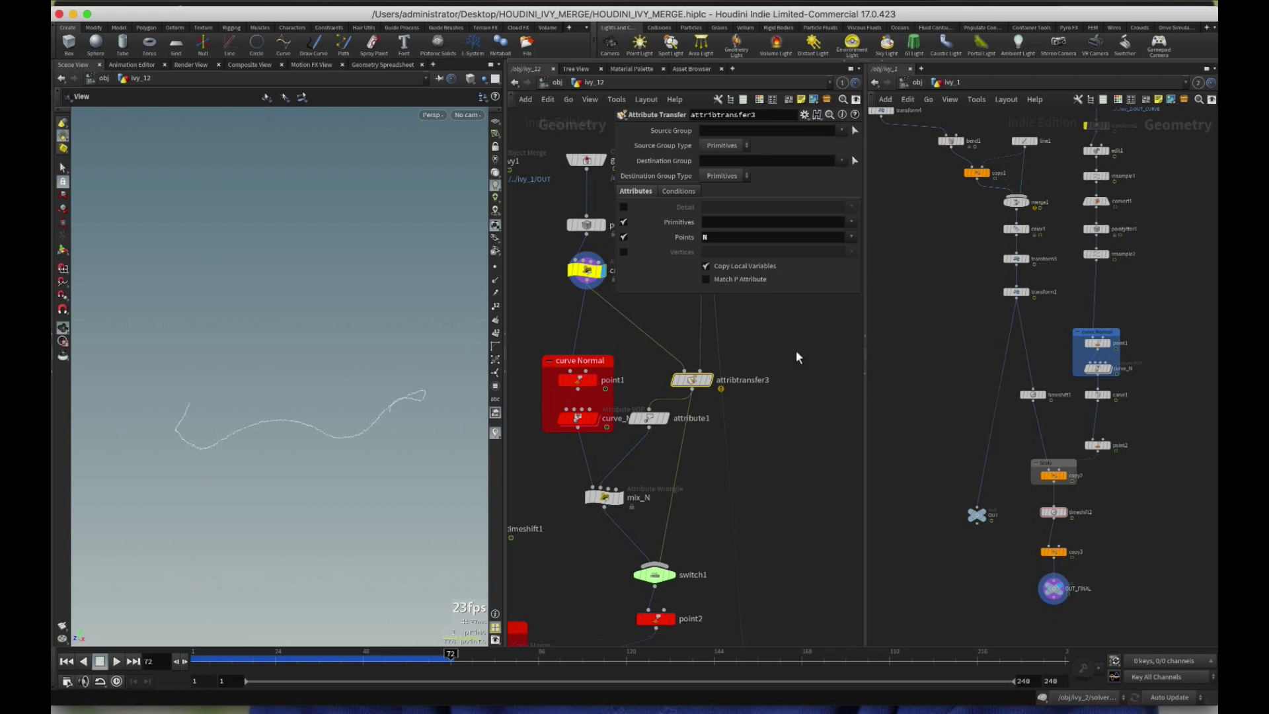
scroll(773, 370, down, 3)
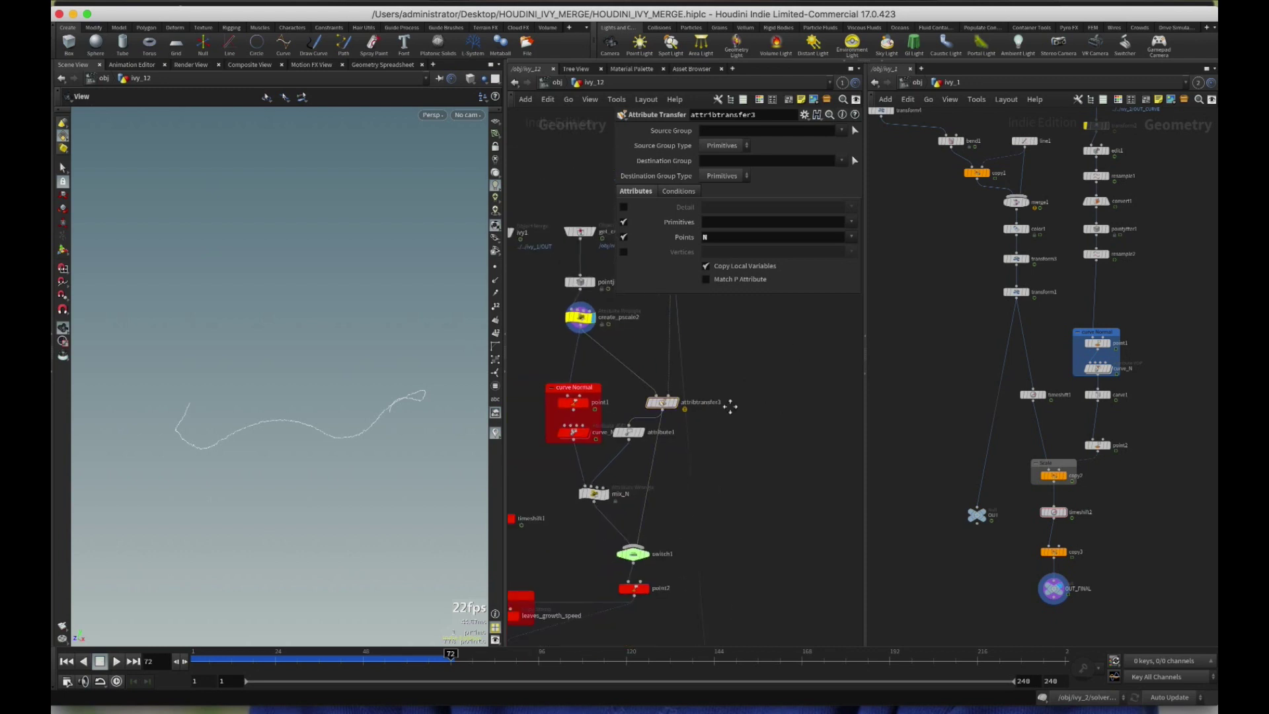
scroll(730, 406, right, 3)
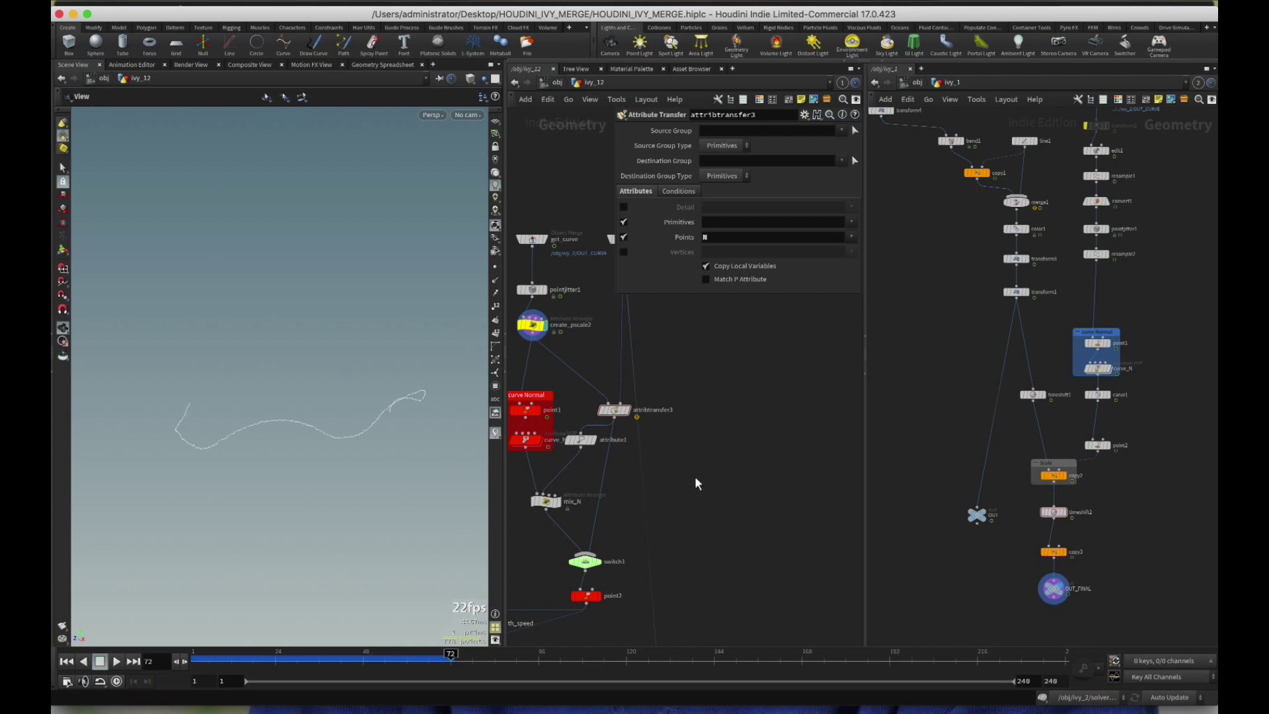
middle_drag(697, 483, 755, 410)
- Review attribtransfer3's kernel and distance conditions, then attribute1's rename of N to N_branches
click(683, 194)
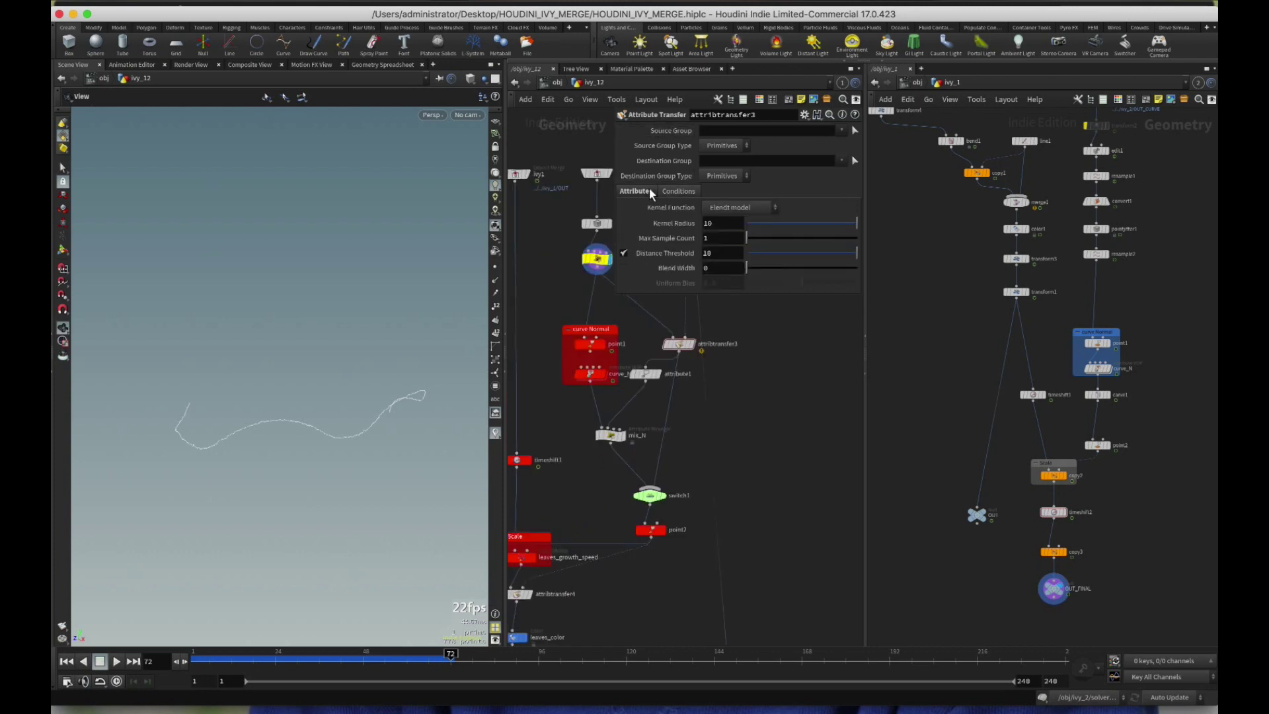
click(649, 193)
click(644, 373)
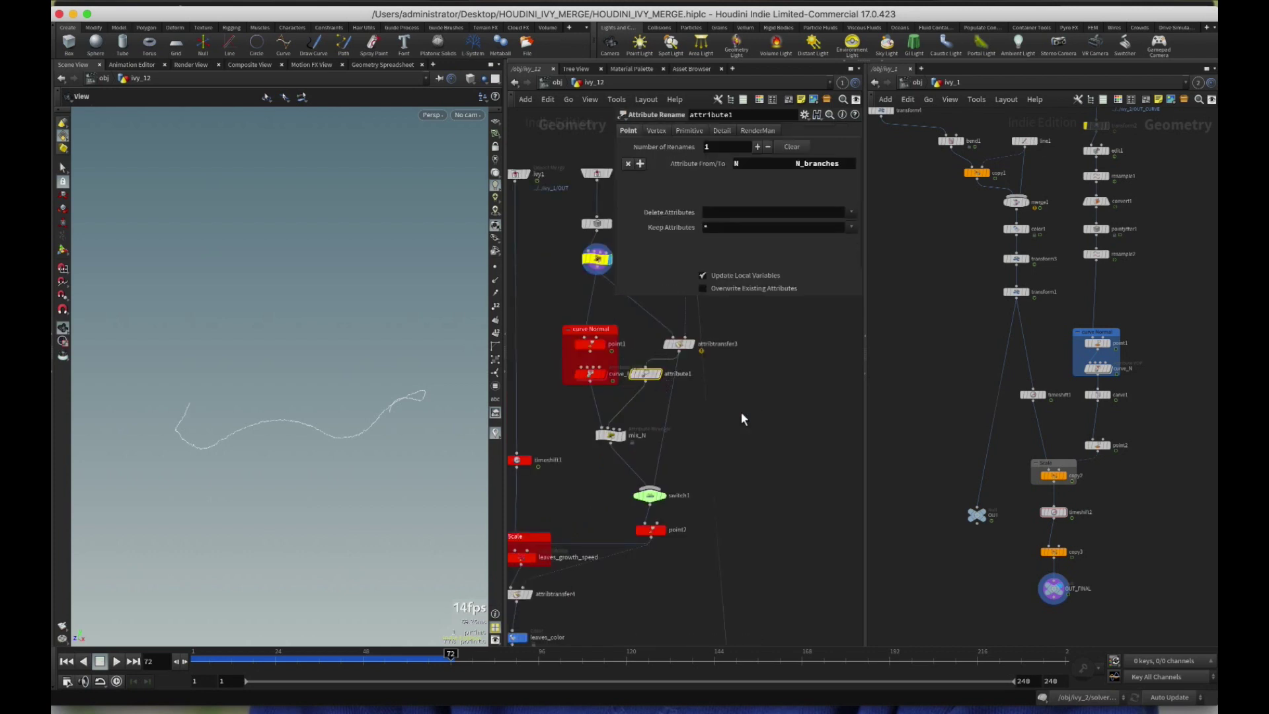
middle_drag(712, 419, 697, 403)
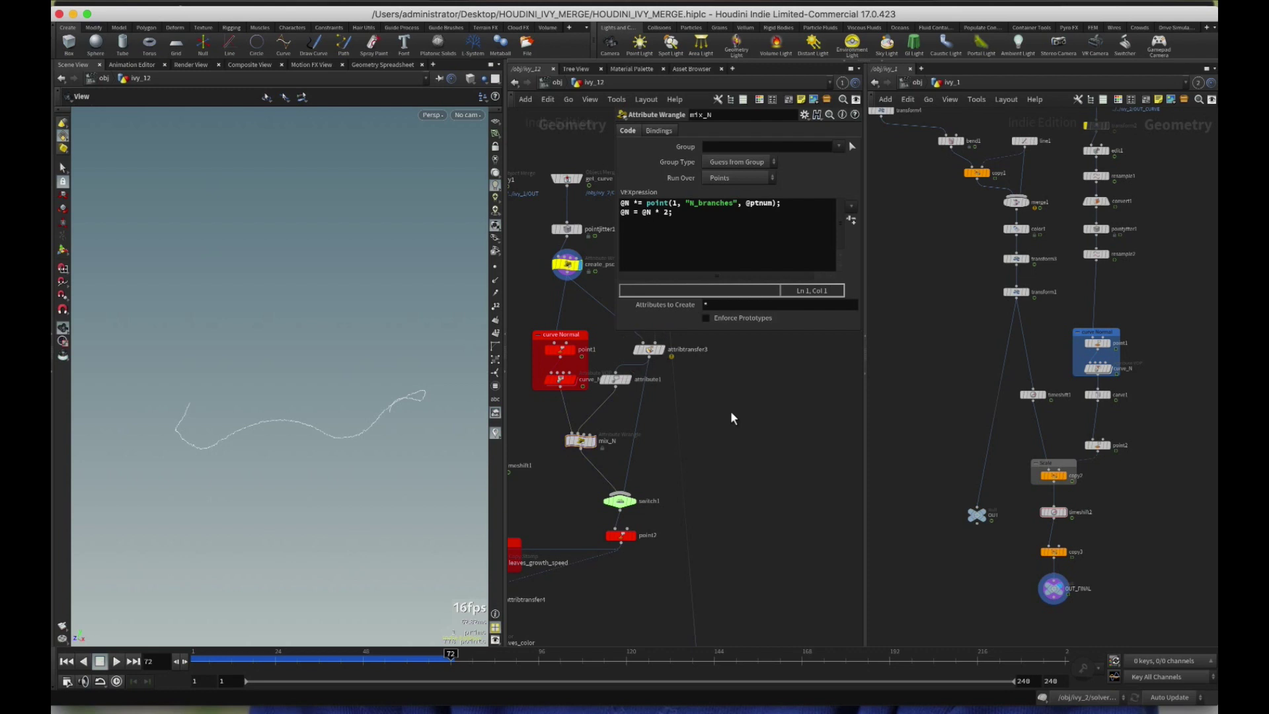
- Inspect point2's colour expression, then open attribtransfer4's settings with Distance Threshold 0.05
middle_drag(730, 411, 729, 382)
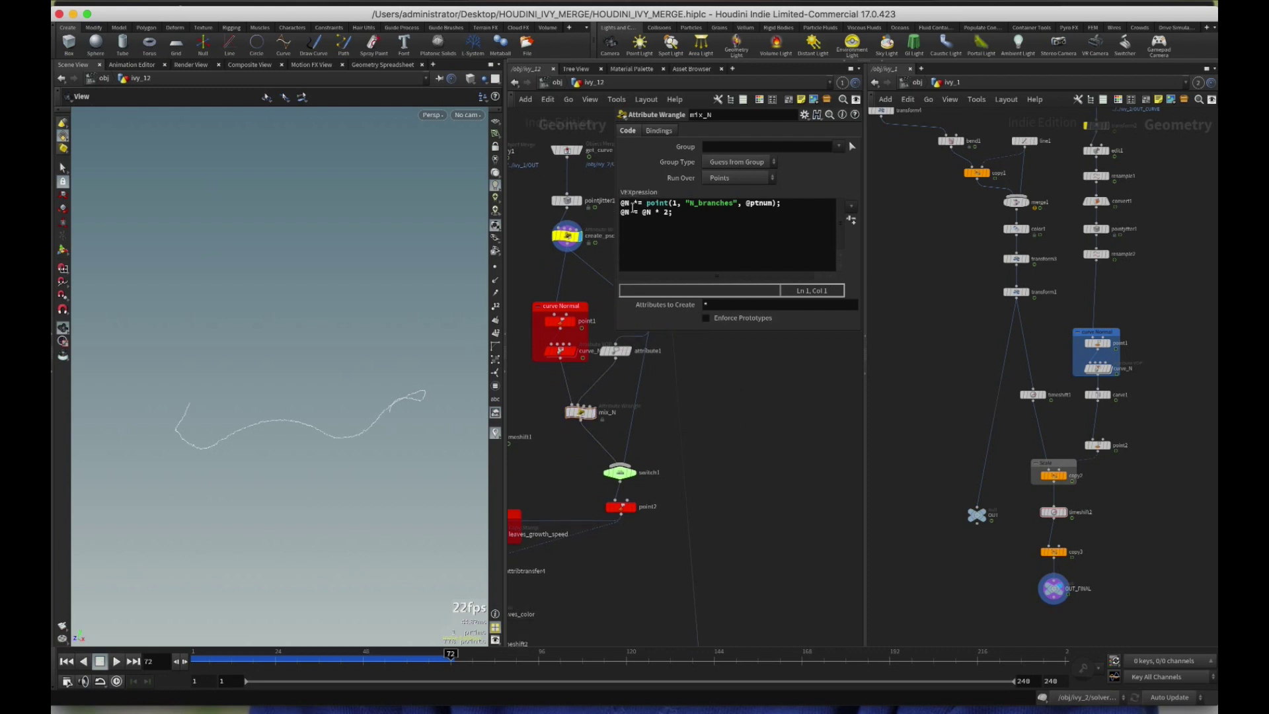
middle_drag(744, 494, 809, 461)
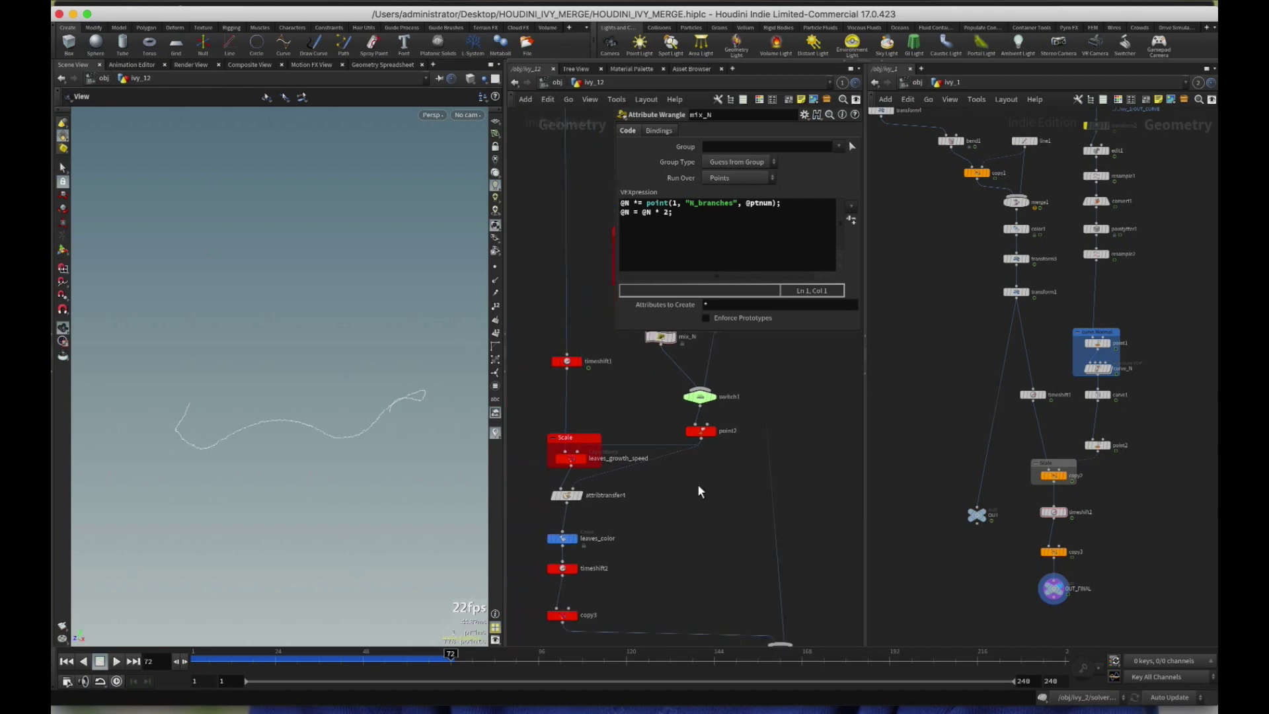
middle_drag(680, 468, 665, 450)
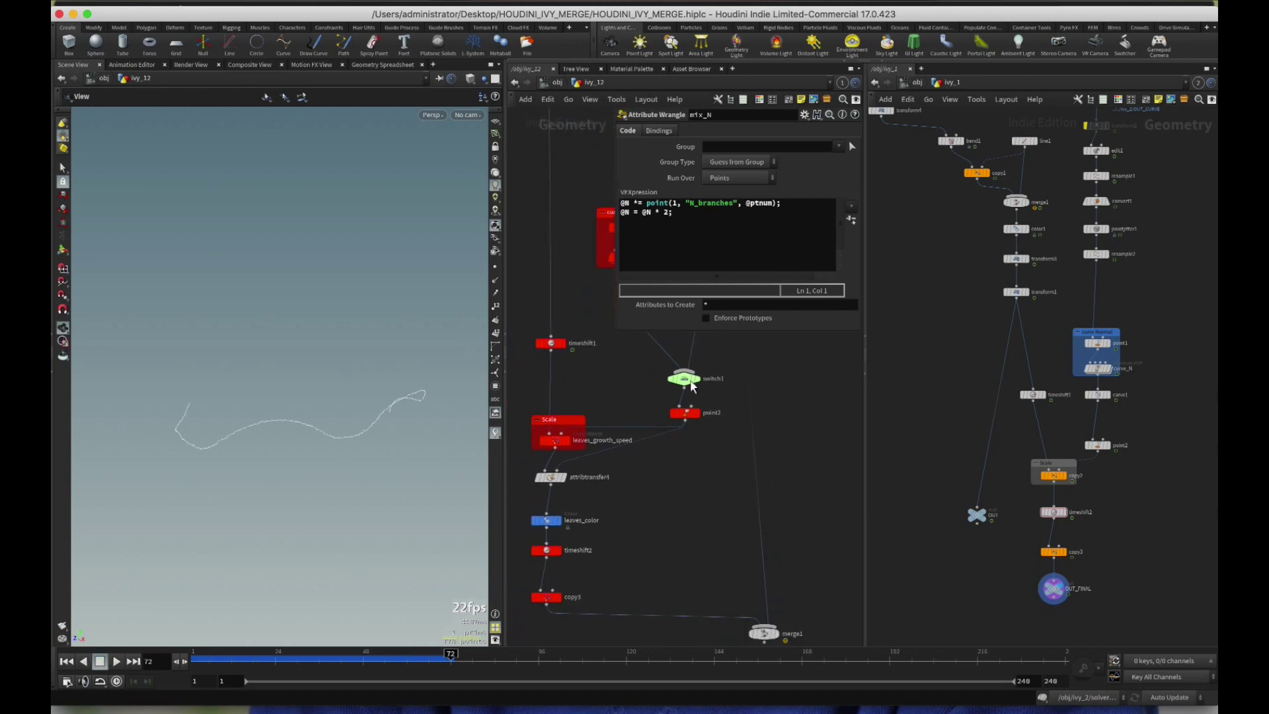
click(689, 421)
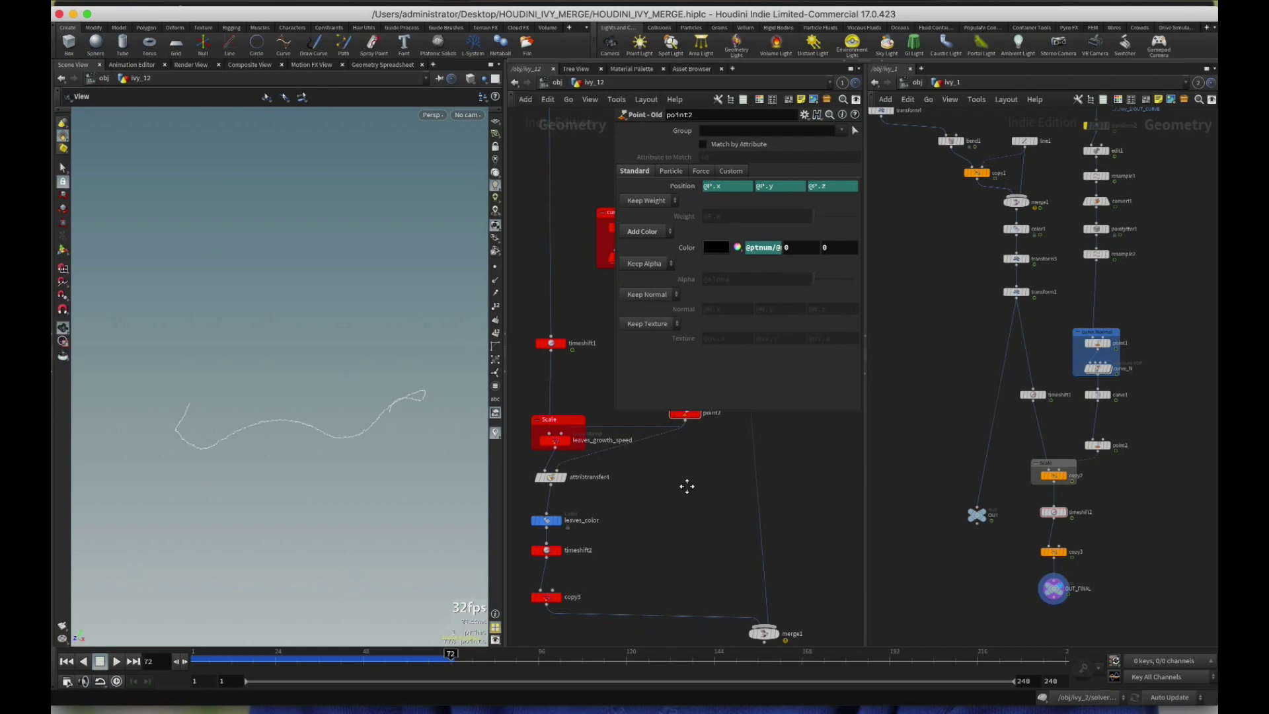
middle_drag(686, 487, 716, 407)
key(p)
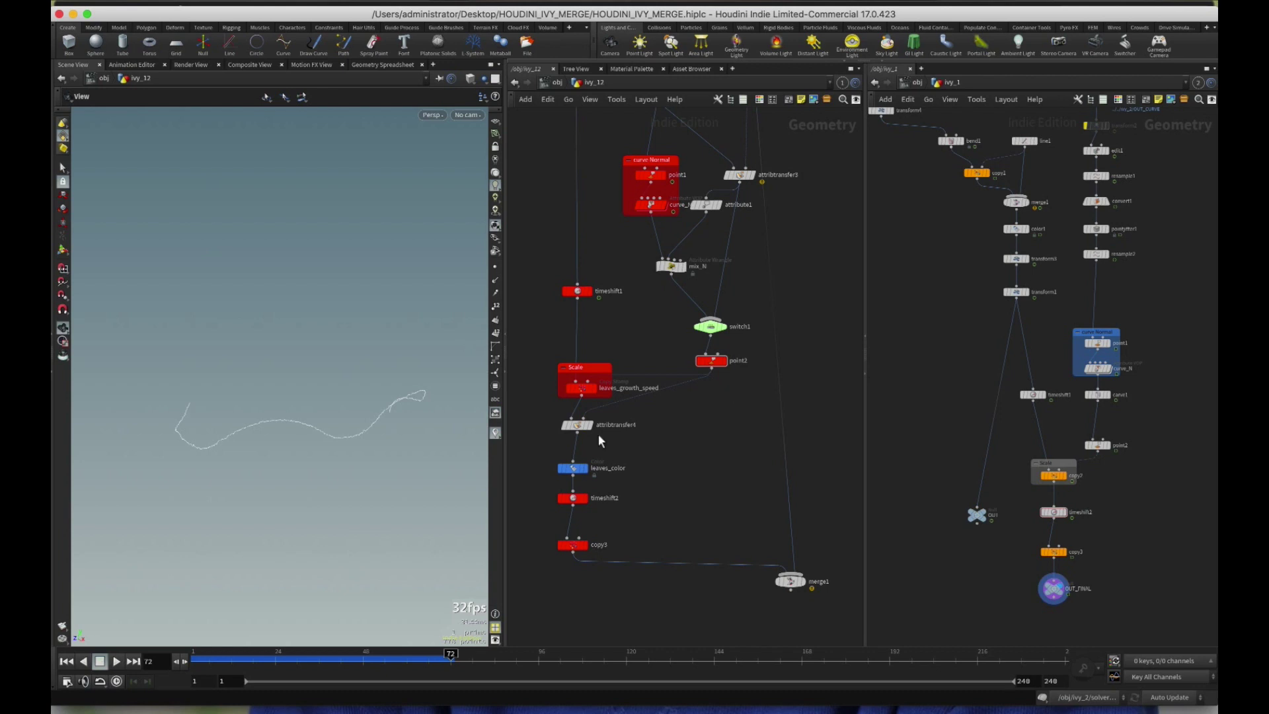
click(578, 424)
key(p)
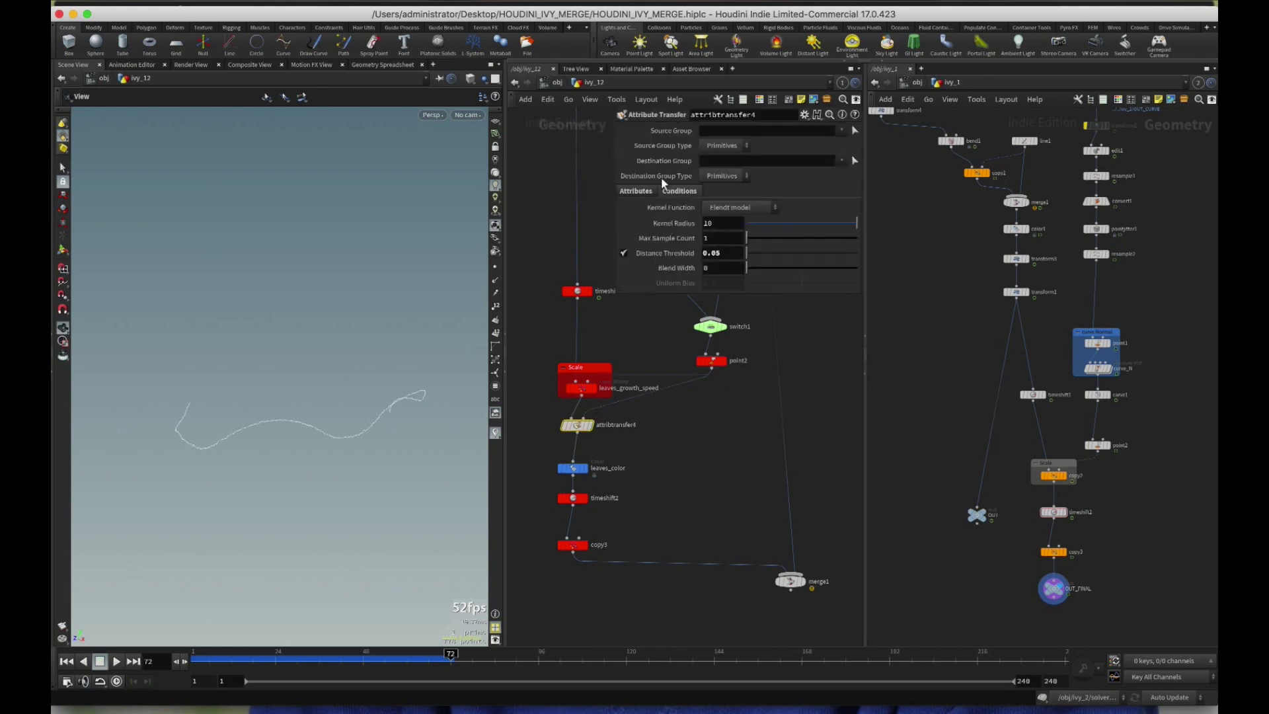
- Confirm attribtransfer4 transfers pscale and check leaves_growth_speed's Stamp variables
click(635, 191)
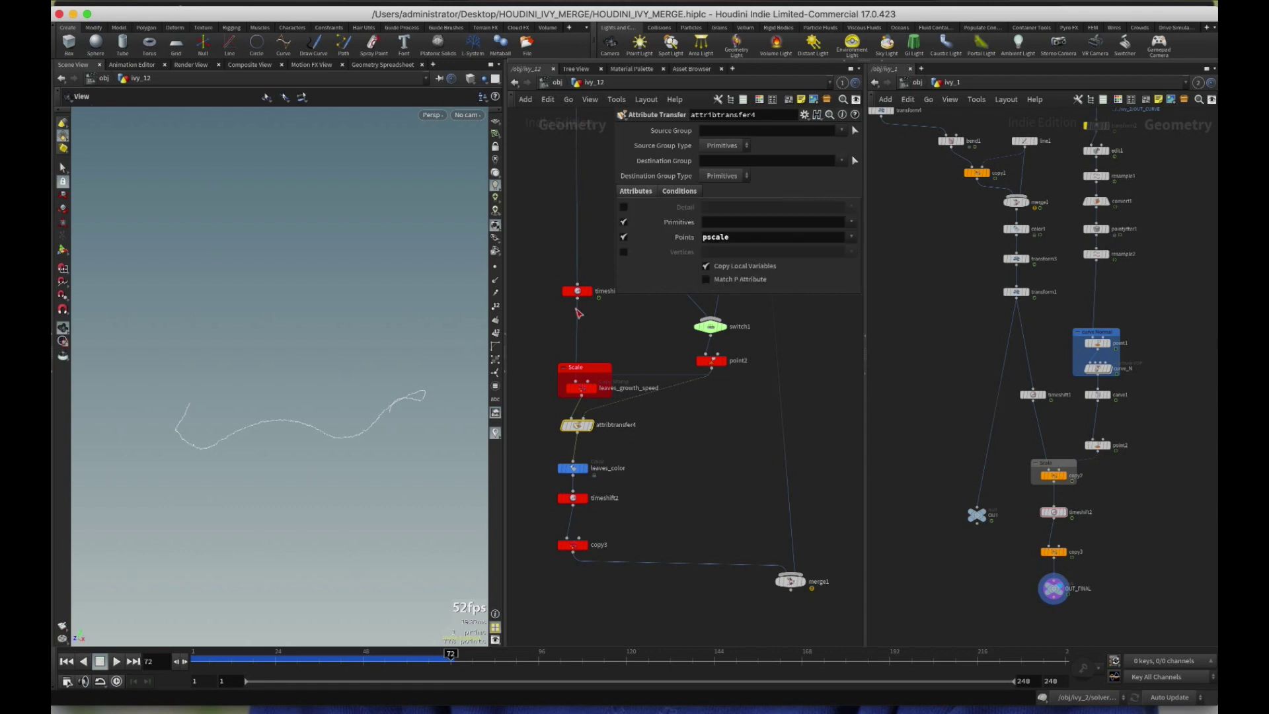
click(585, 393)
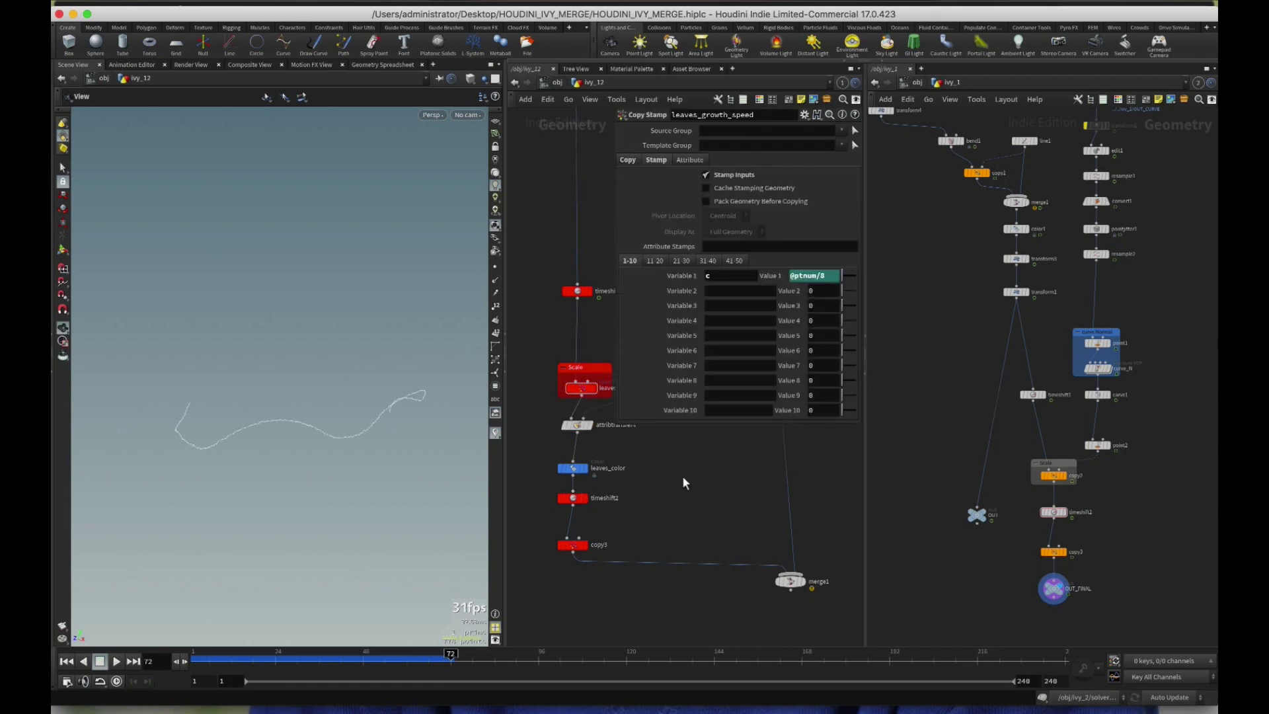
middle_drag(682, 482, 631, 493)
scroll(631, 492, down, 3)
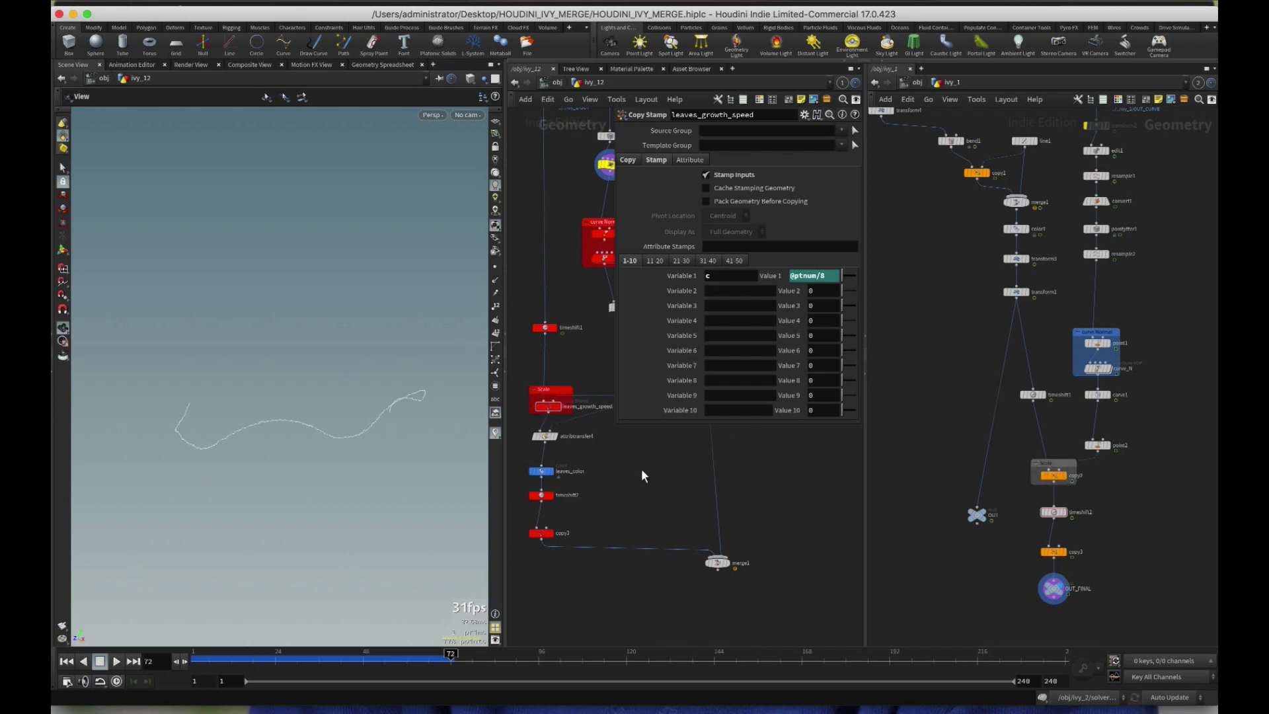
click(544, 436)
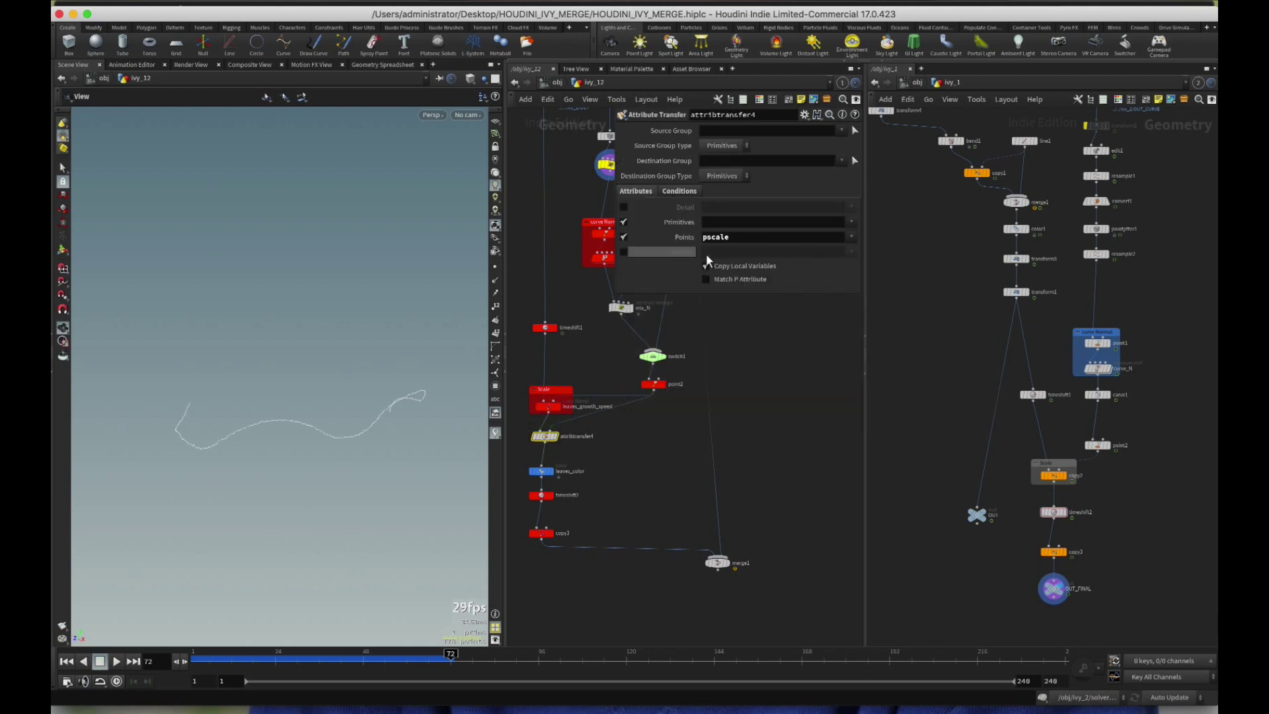
click(678, 189)
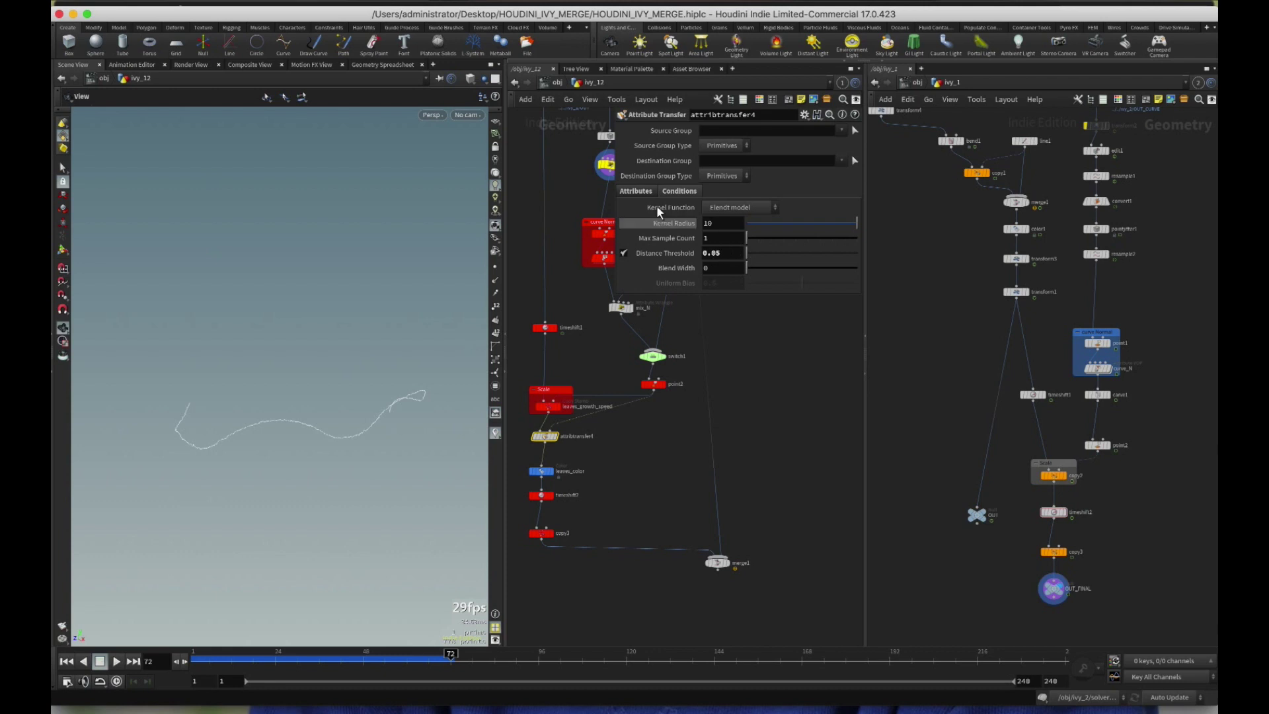
click(641, 191)
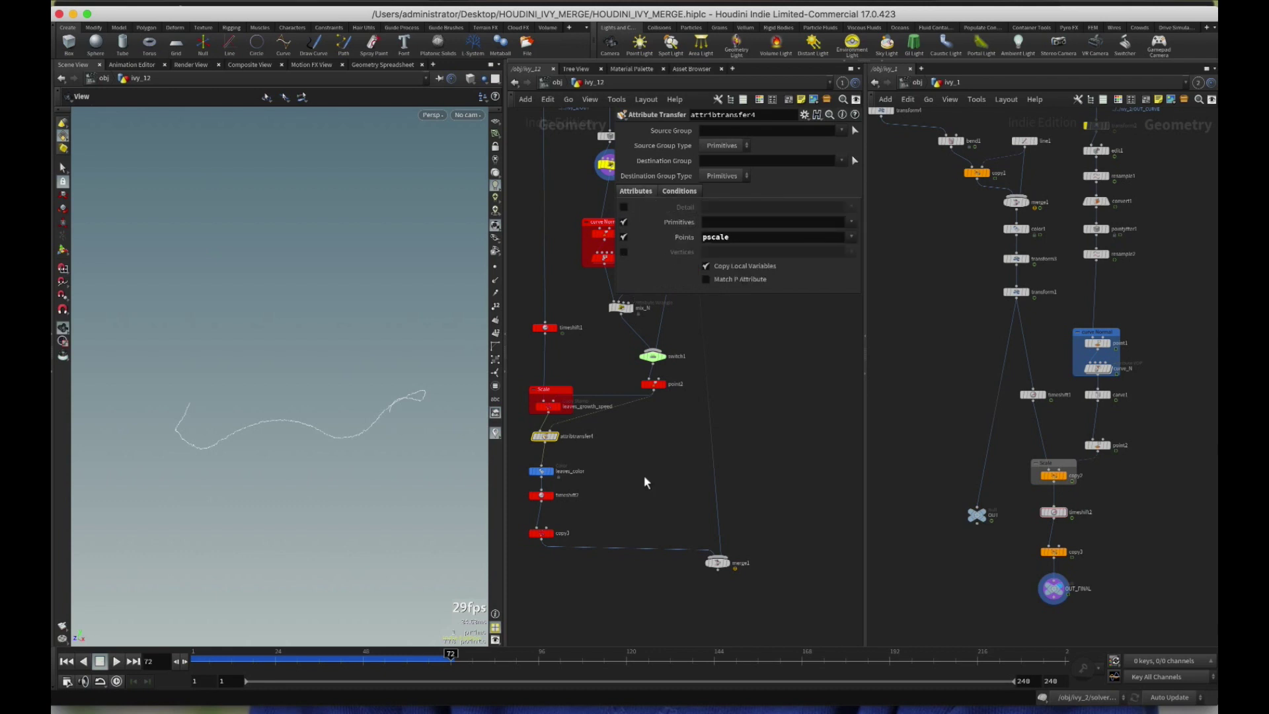
- Inspect leaves_color's pscale-driven green ramp over range 0–1 on the leaves group
middle_drag(645, 481, 614, 419)
click(581, 415)
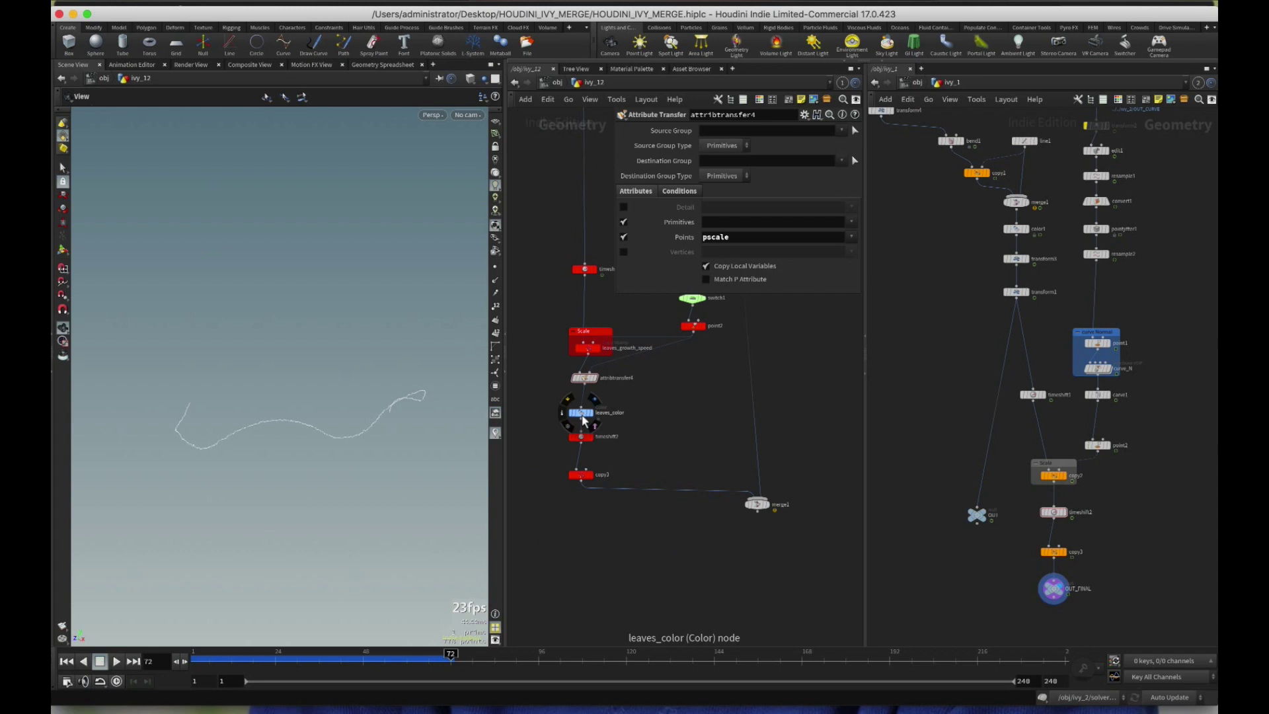
click(716, 456)
middle_drag(717, 456, 702, 455)
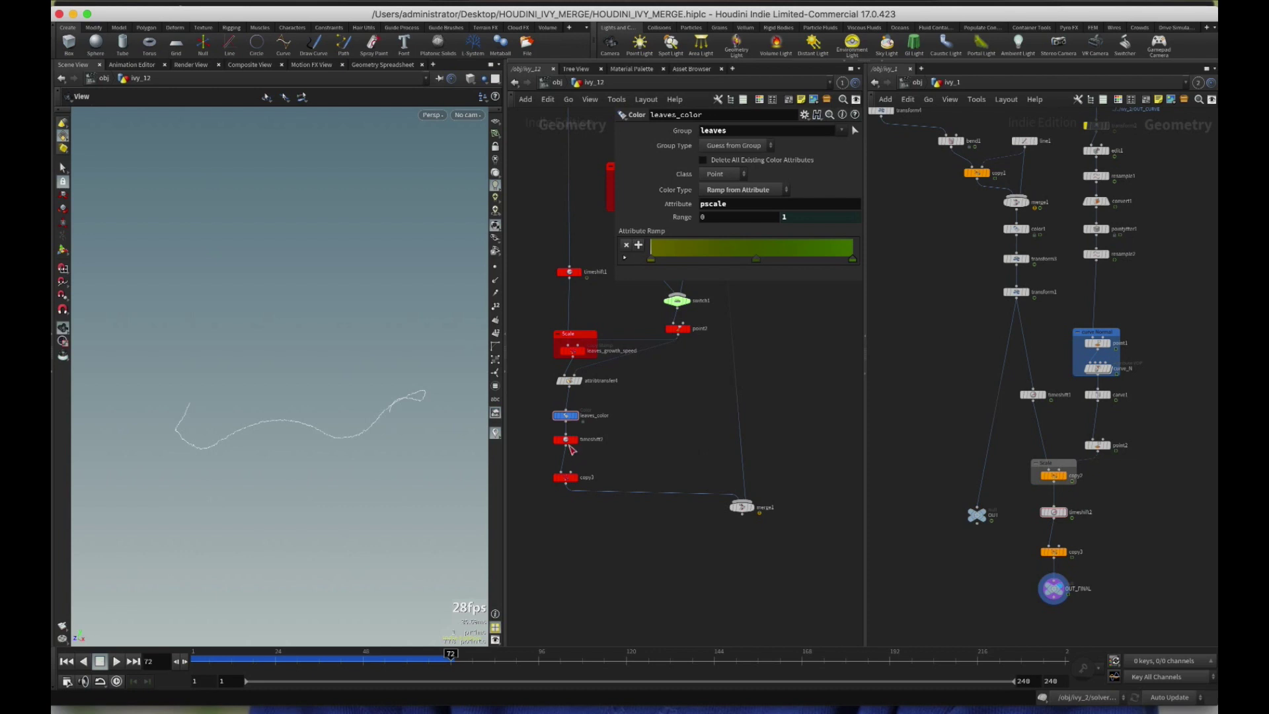
- Check copy3, then display merge1's leafy ivy and orbit around it
click(565, 476)
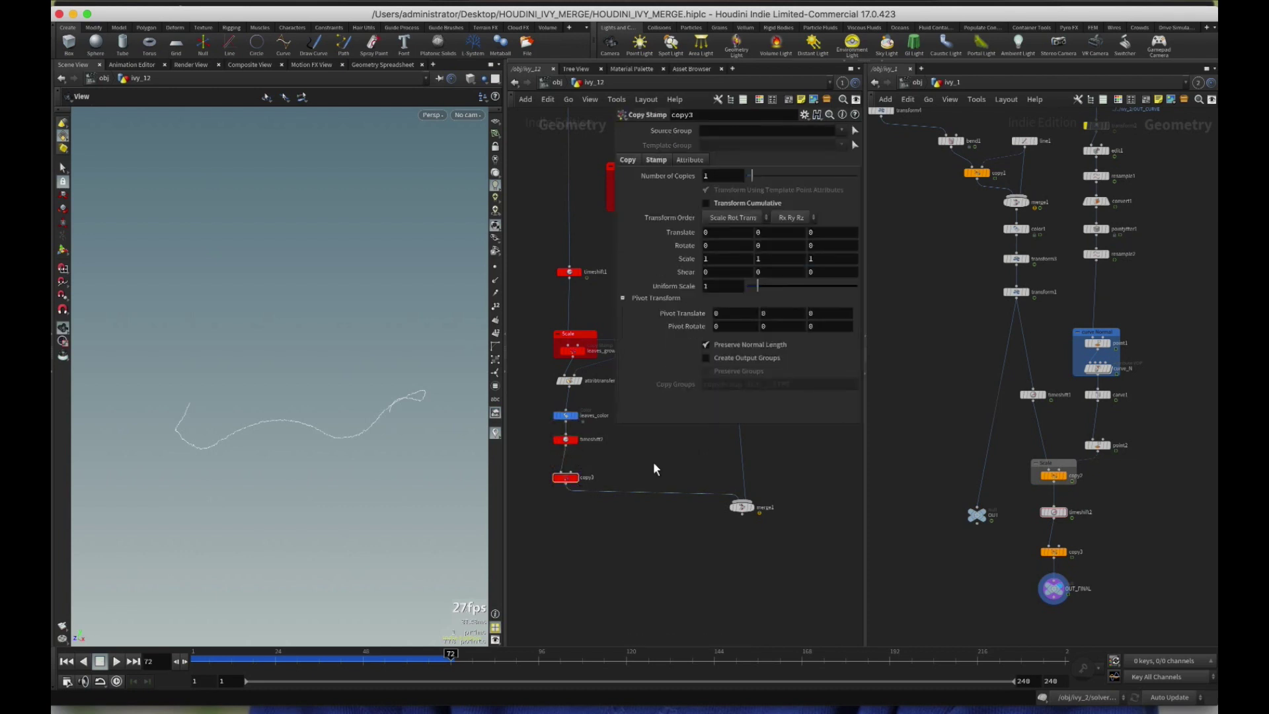
middle_drag(653, 461, 609, 465)
click(698, 510)
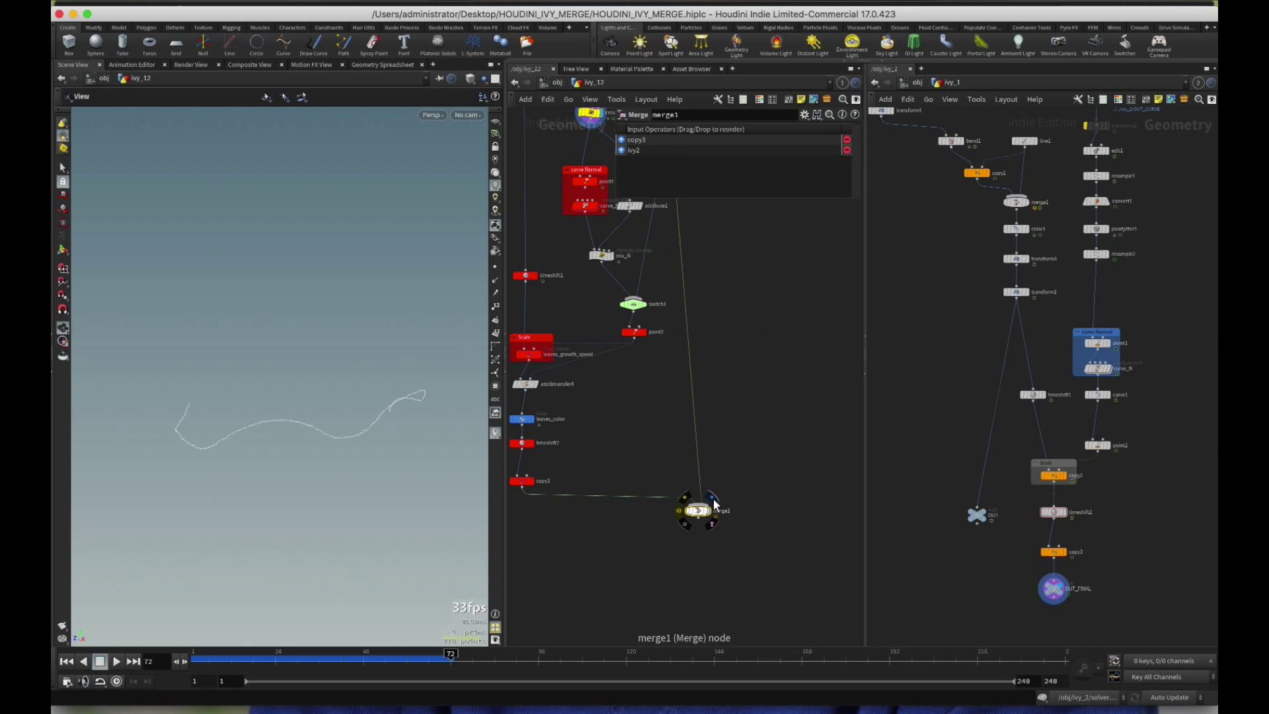
click(712, 498)
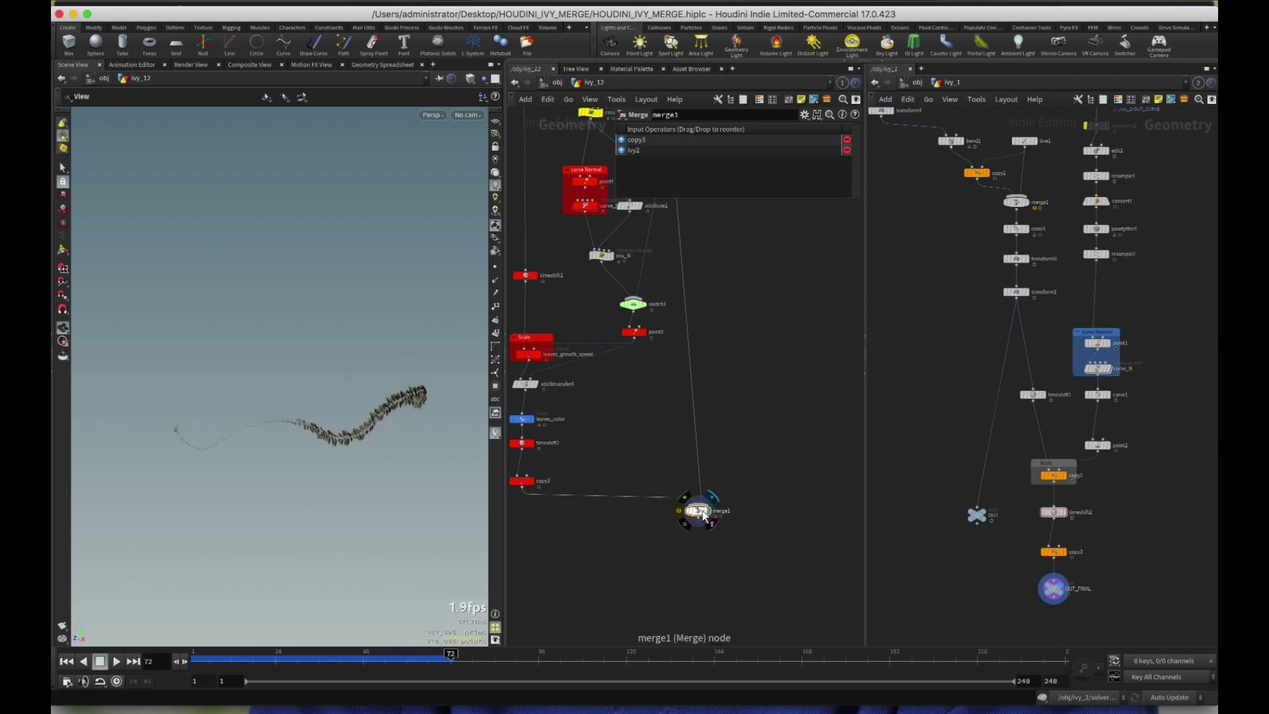
key(h)
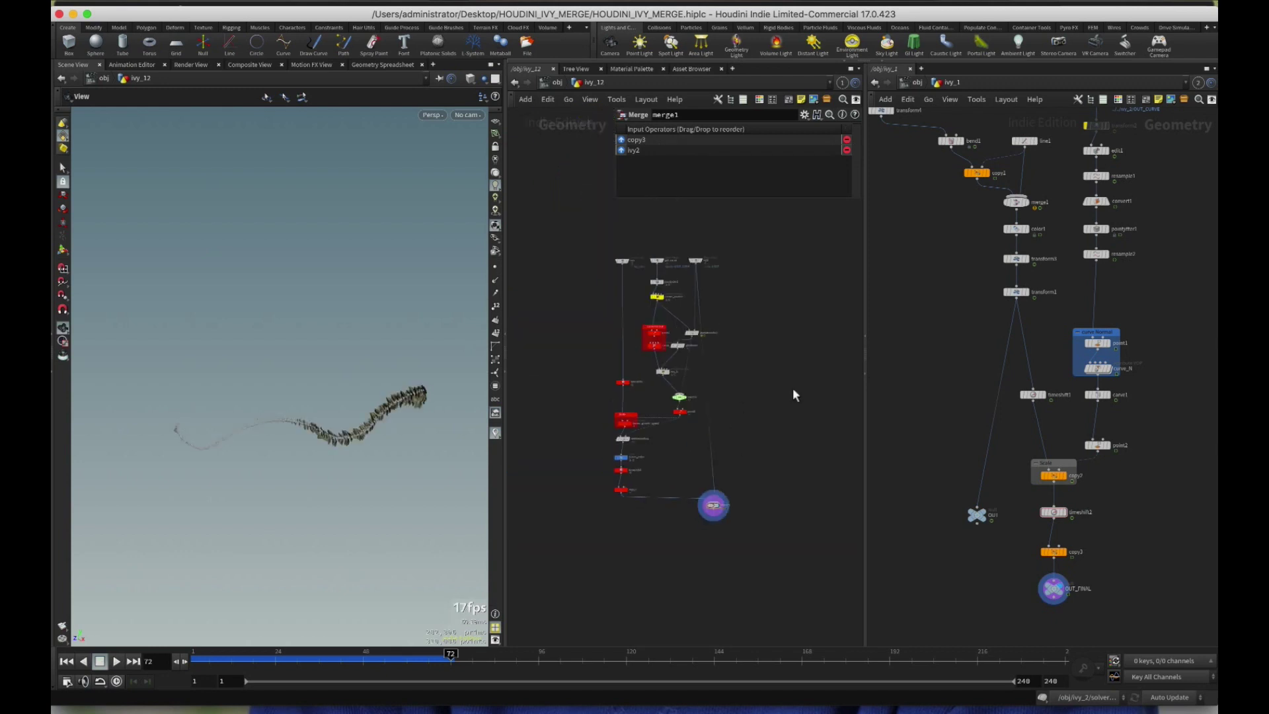
scroll(743, 368, up, 2)
scroll(687, 393, up, 2)
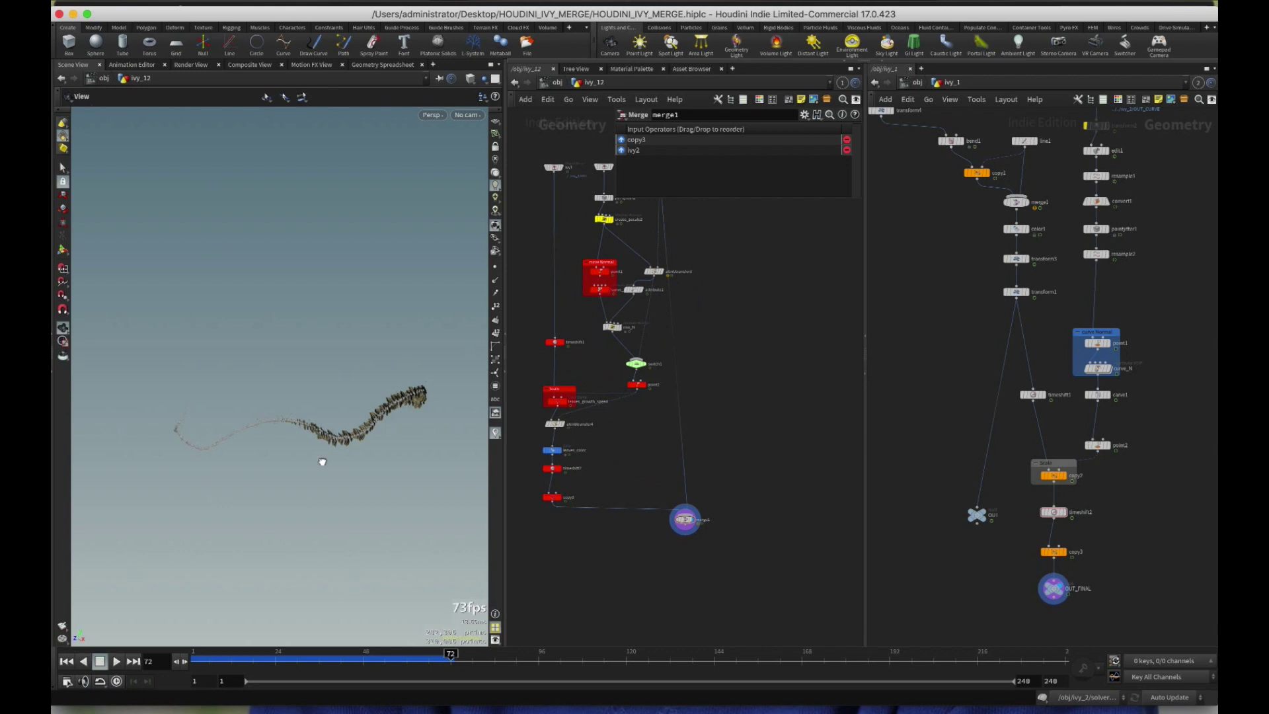
drag(323, 462, 283, 416)
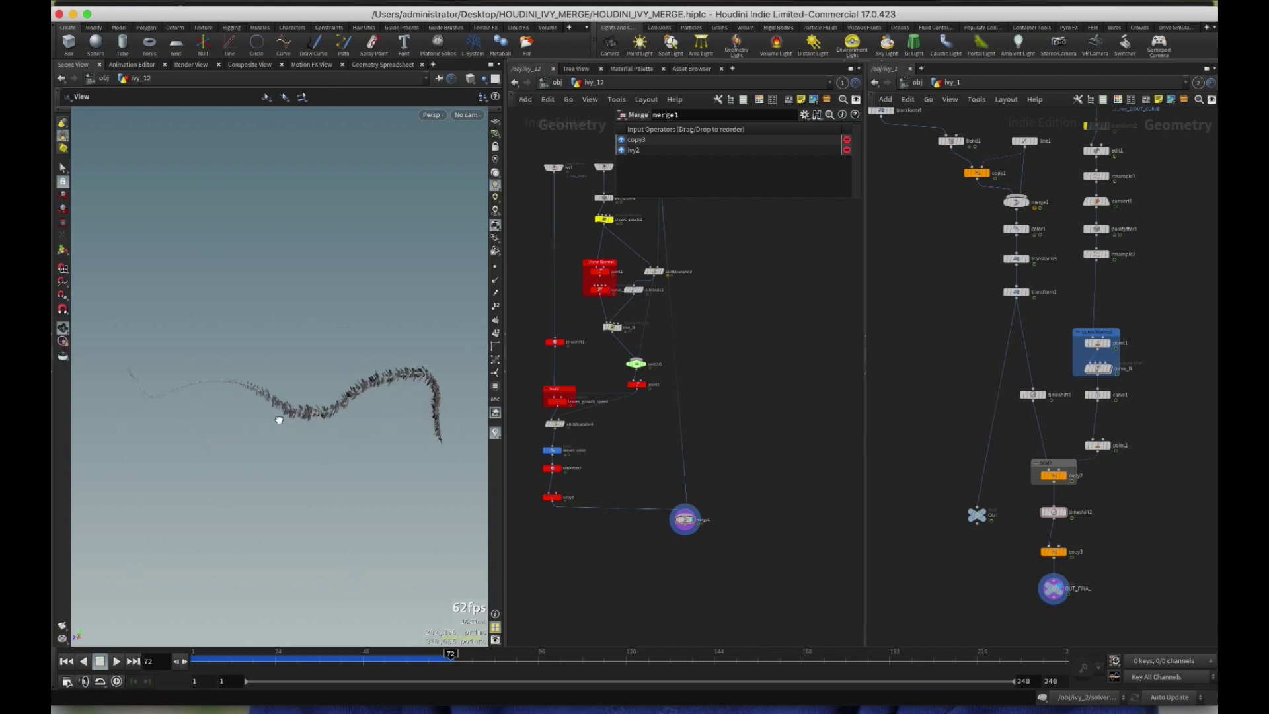
- Return to the object level listing the ivy objects, model and cam1, hiding the parameter window
click(558, 82)
middle_drag(714, 498, 668, 549)
key(p)
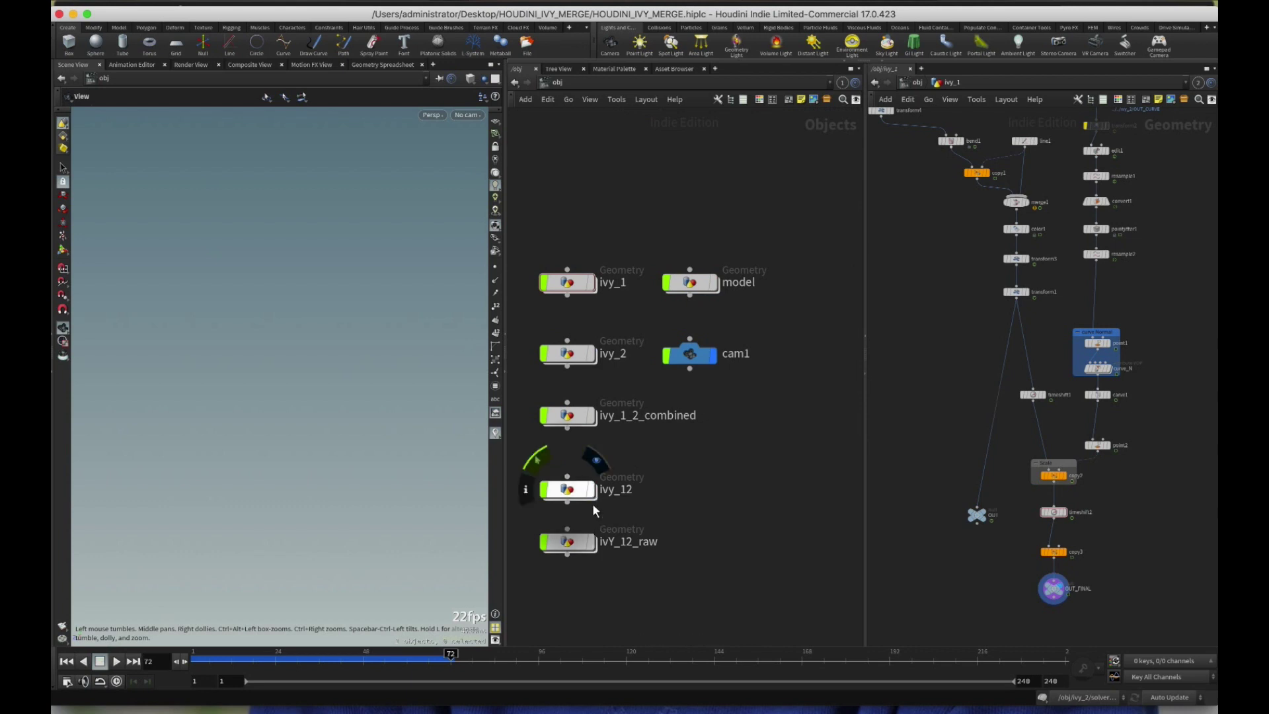
click(590, 489)
drag(330, 426, 432, 443)
drag(227, 468, 284, 297)
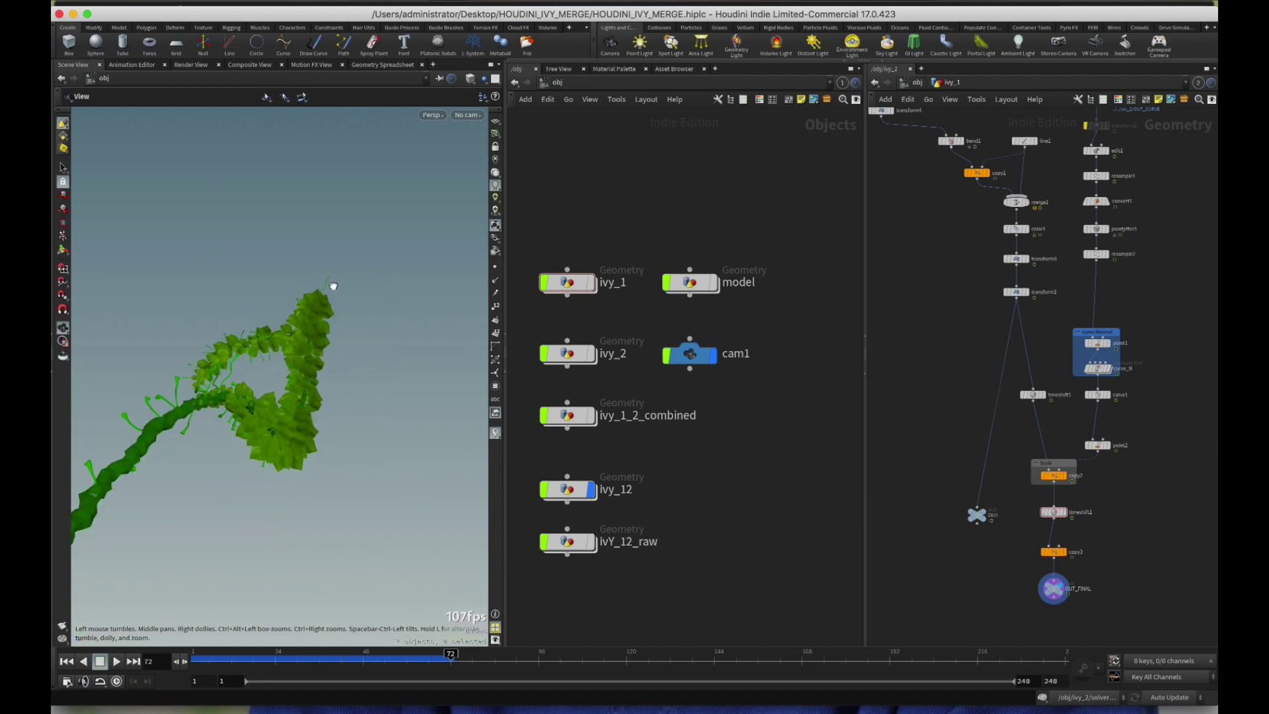
drag(333, 285, 287, 291)
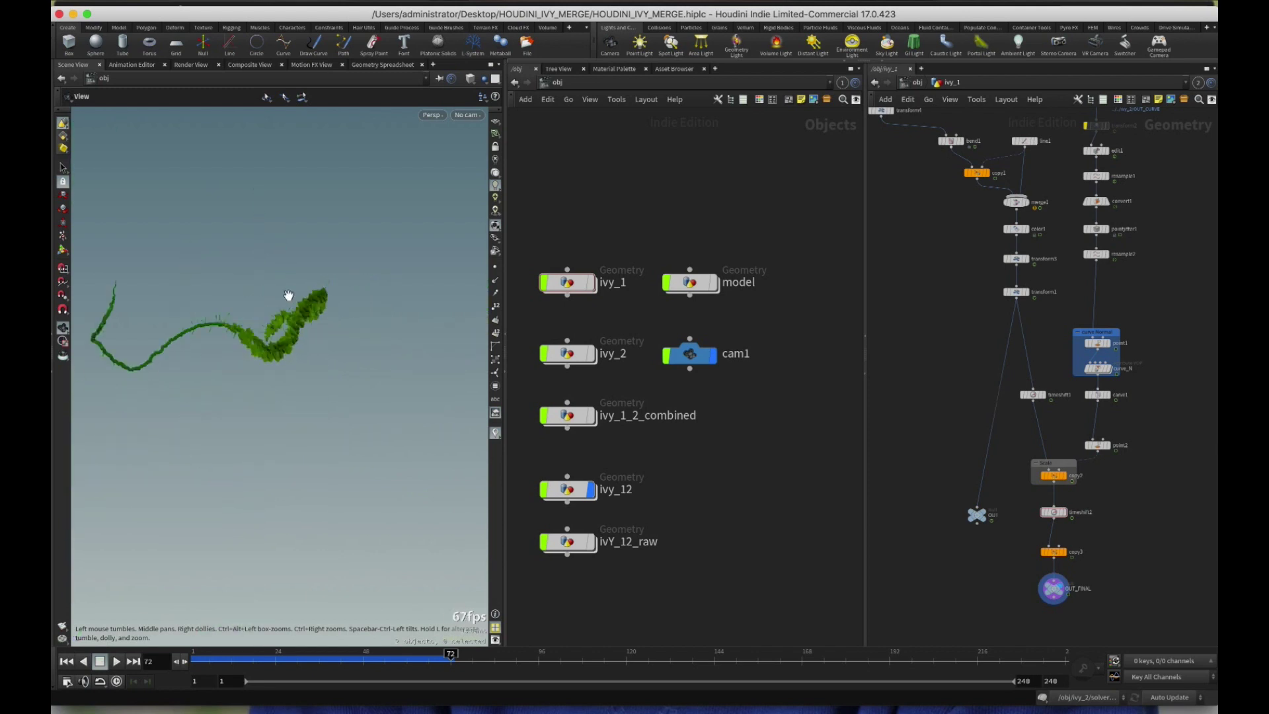
click(591, 489)
scroll(717, 383, down, 5)
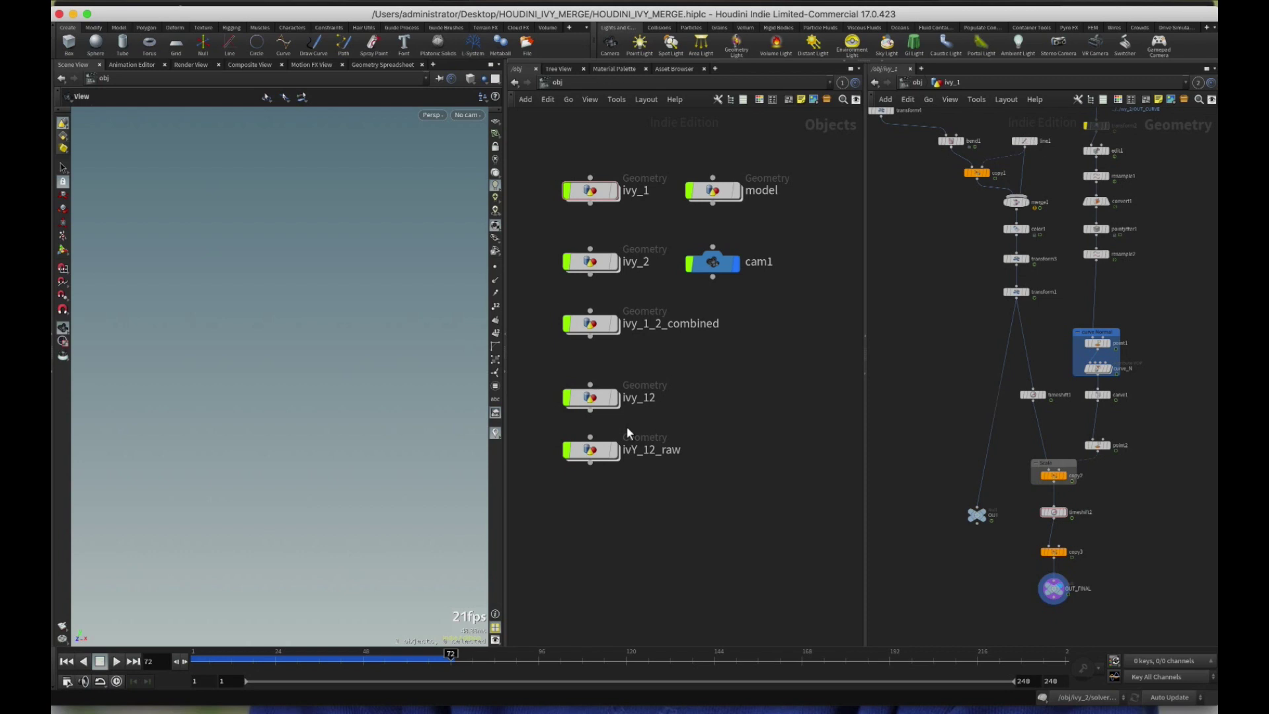
- Enter ivy_12, frame its nodes, and close the ivy_1 network pane for full width
double_click(601, 401)
key(h)
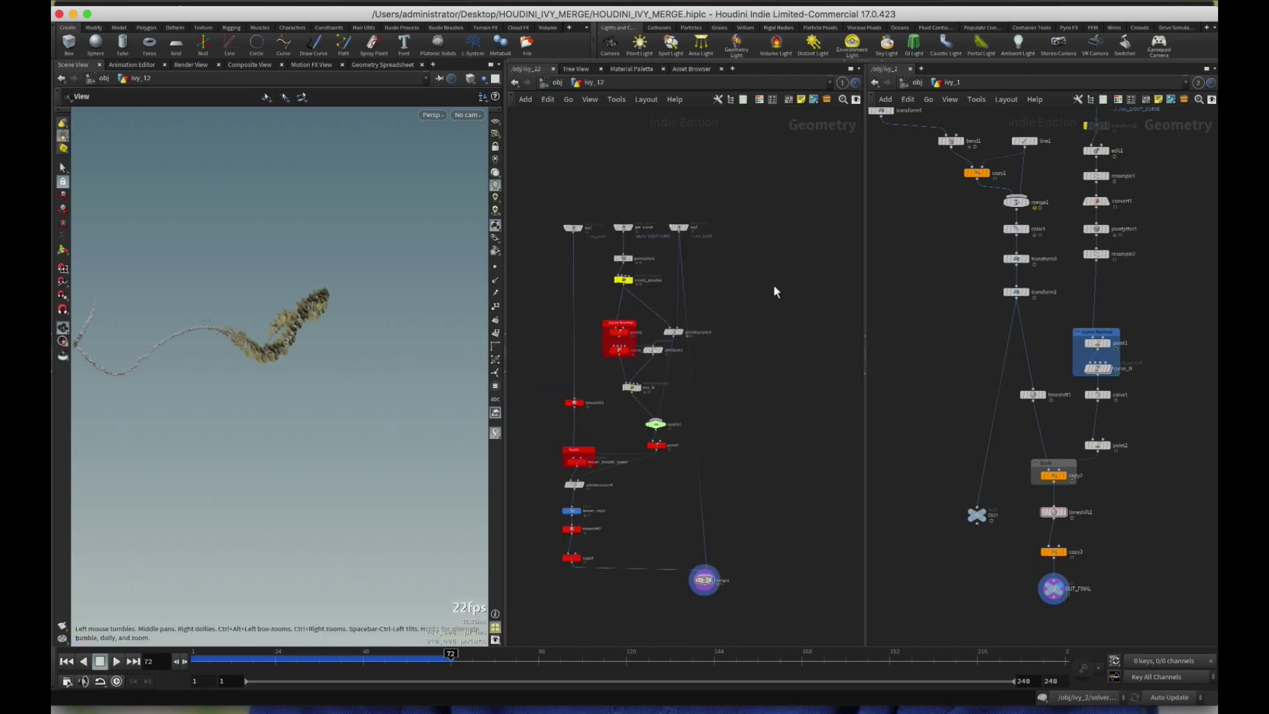
middle_drag(774, 291, 802, 315)
mouse_move(660, 313)
scroll(660, 314, up, 5)
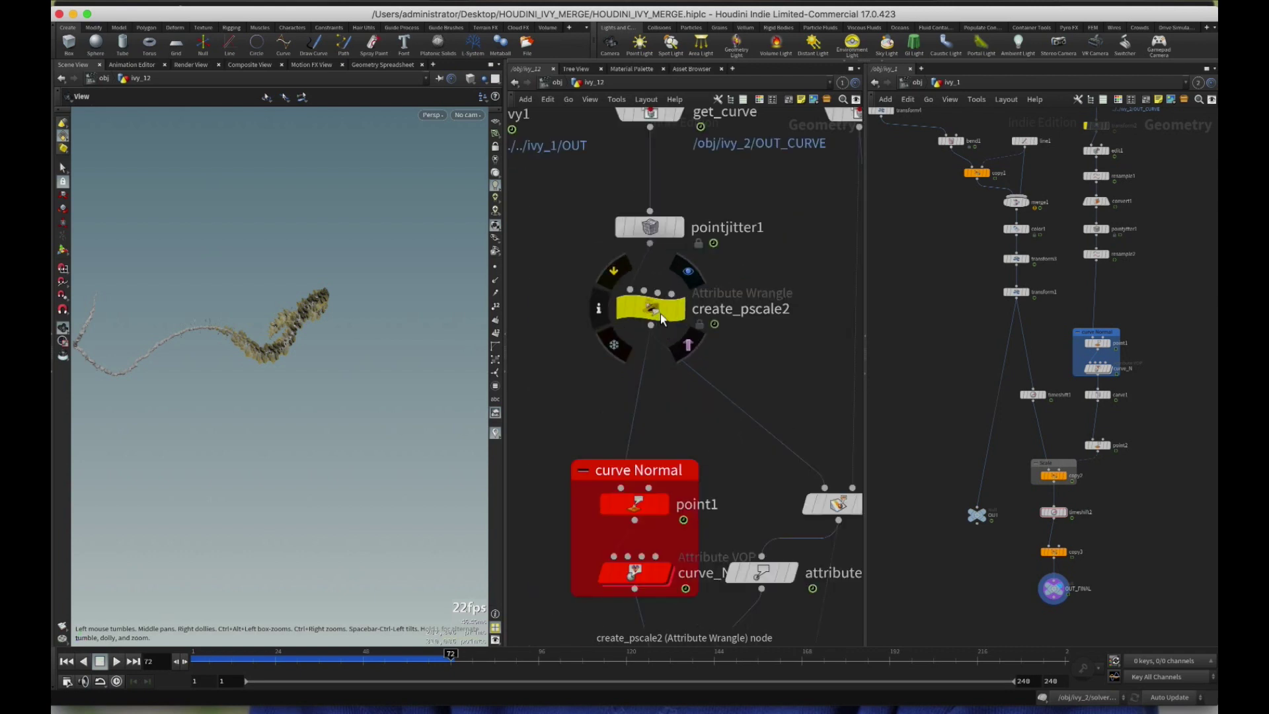
click(864, 379)
- Open create_pscale2's parameters, try Max Scale 0.174, then undo back to 1
middle_drag(940, 346, 660, 473)
mouse_move(539, 432)
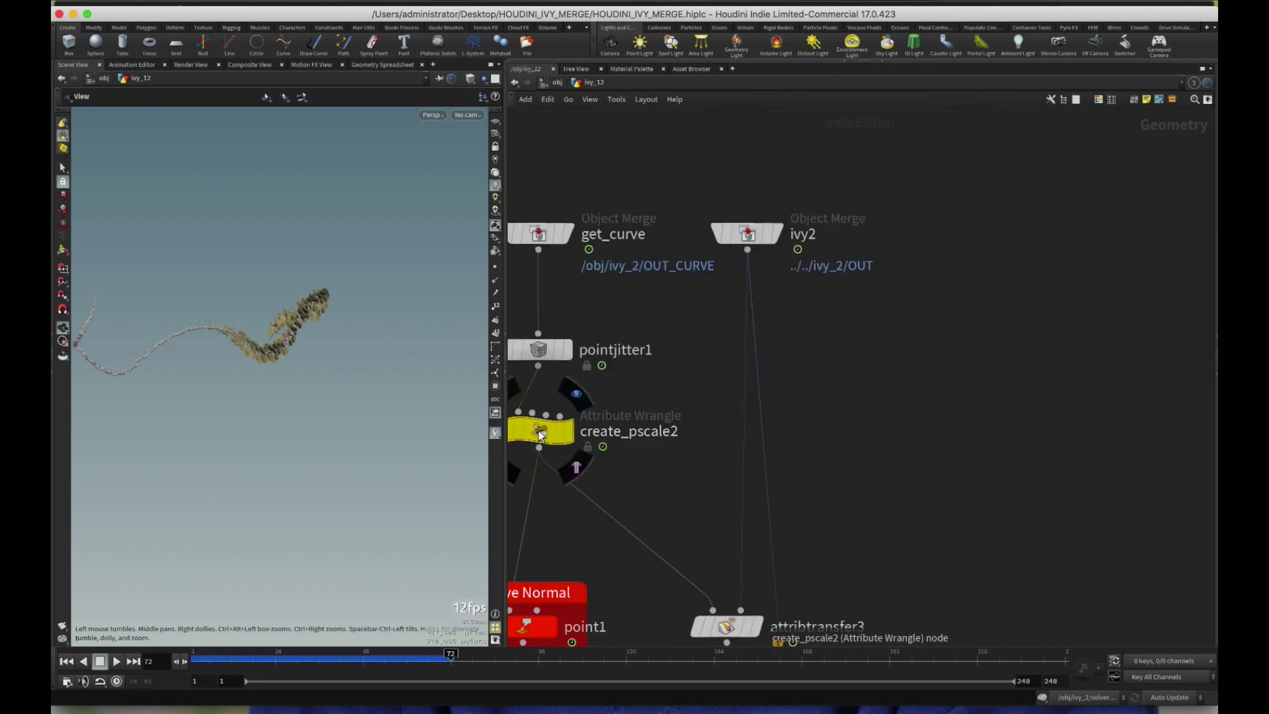
key(p)
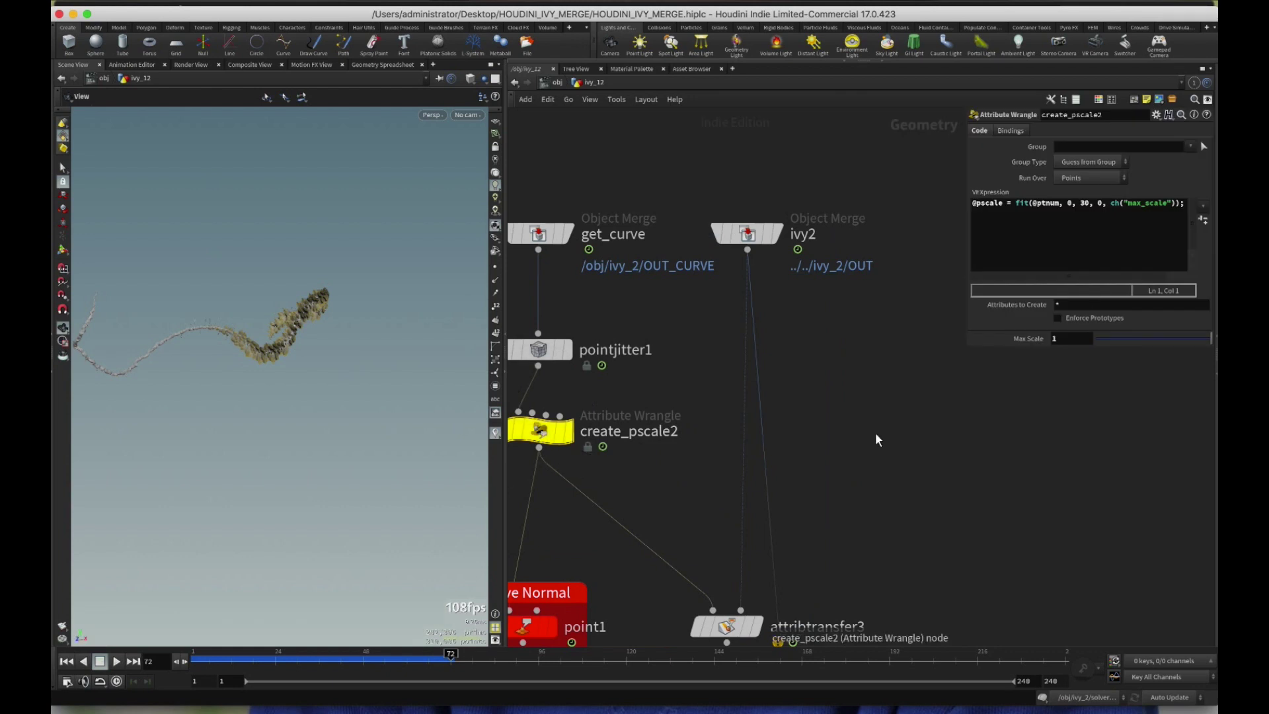
middle_drag(881, 470, 977, 433)
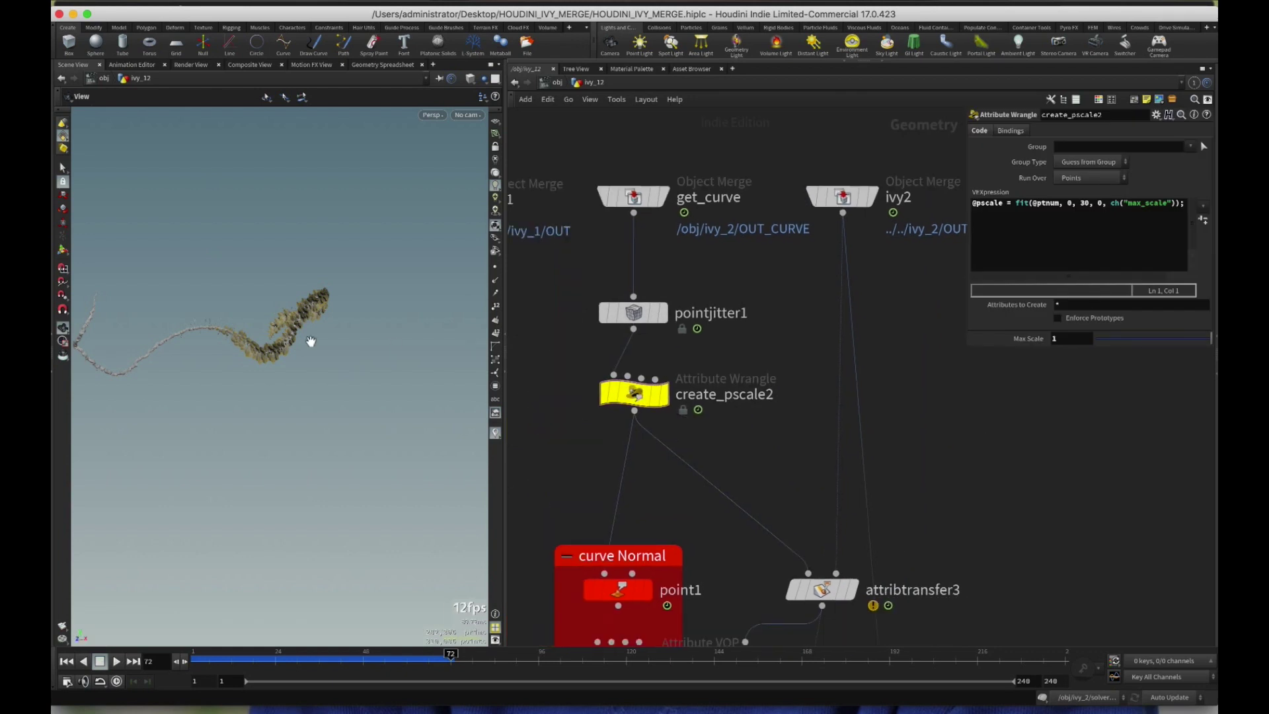
drag(311, 341, 504, 325)
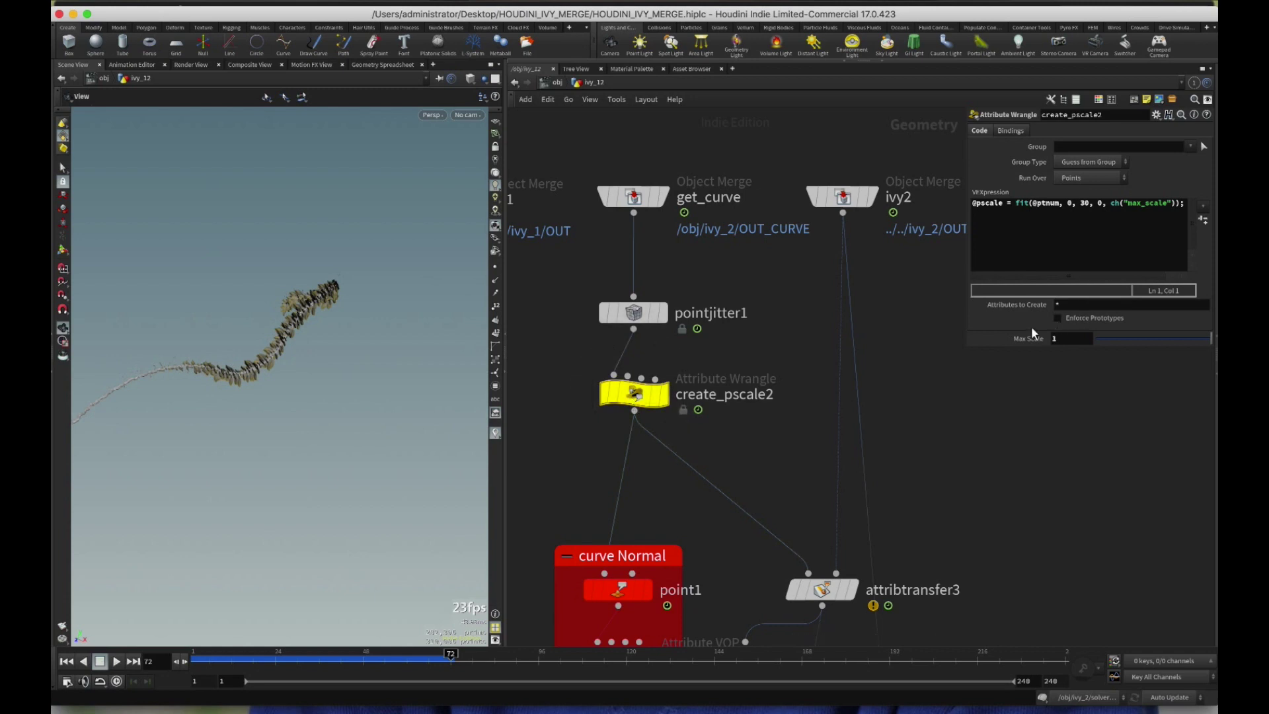
click(1116, 338)
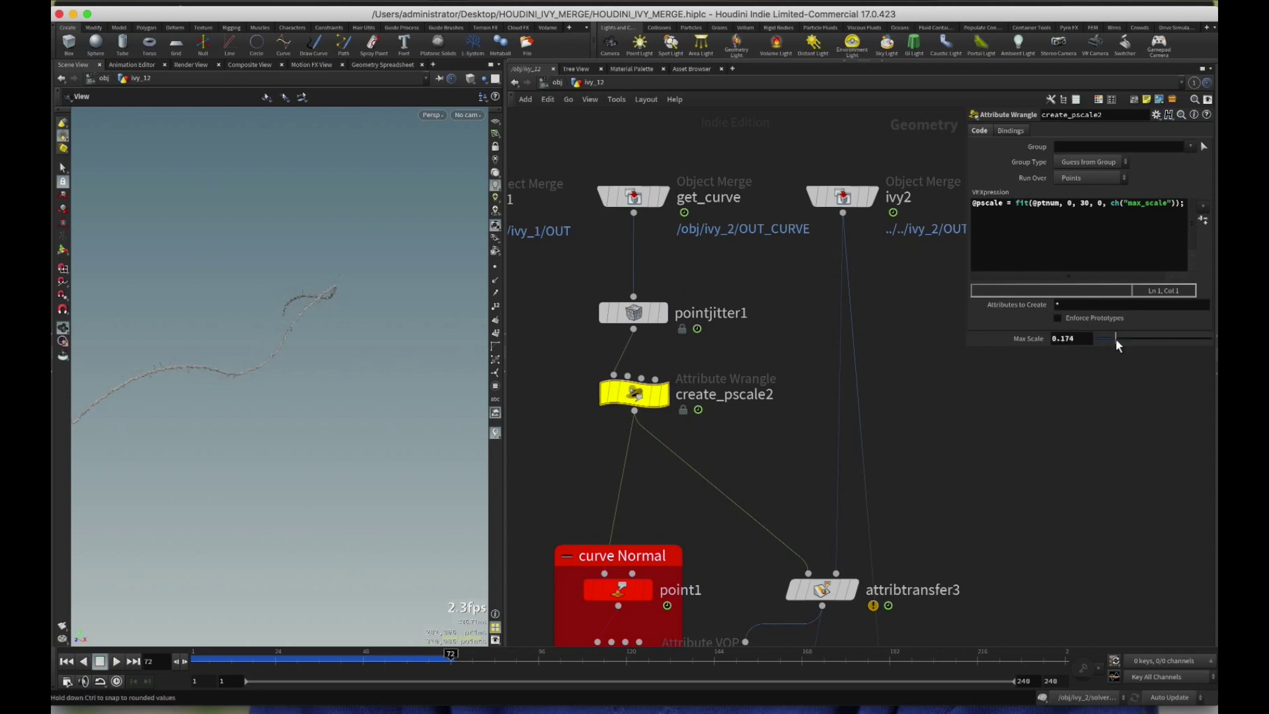
key(ctrl+z)
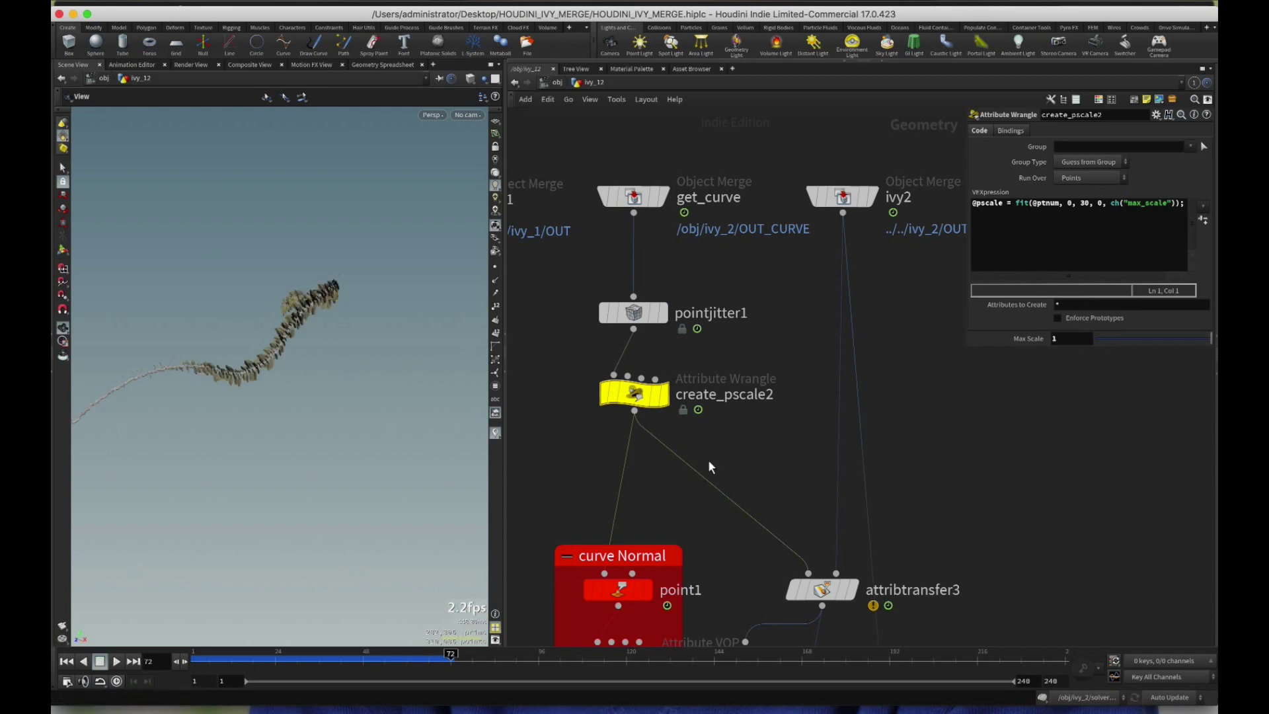
- Inspect the attribtransfer3 and attribute1 settings, then show the mix_N wrangle's code
middle_drag(745, 461, 733, 354)
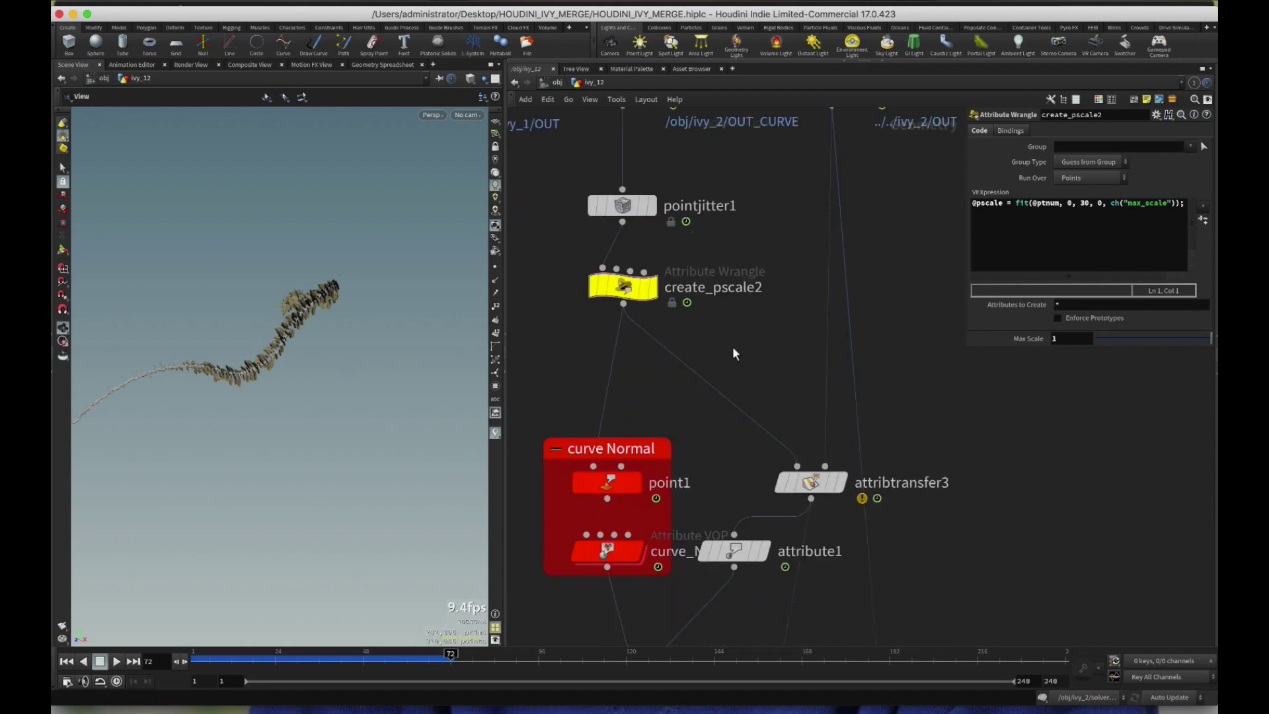
middle_drag(917, 513, 834, 320)
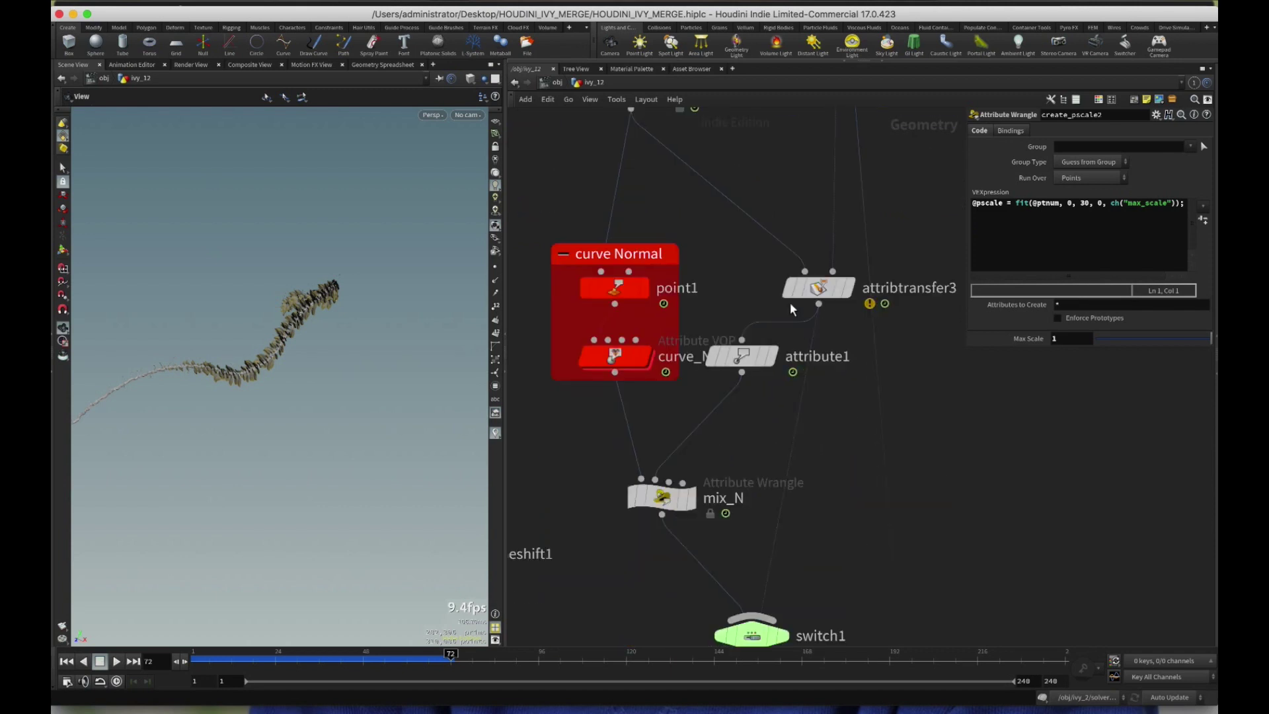
click(821, 288)
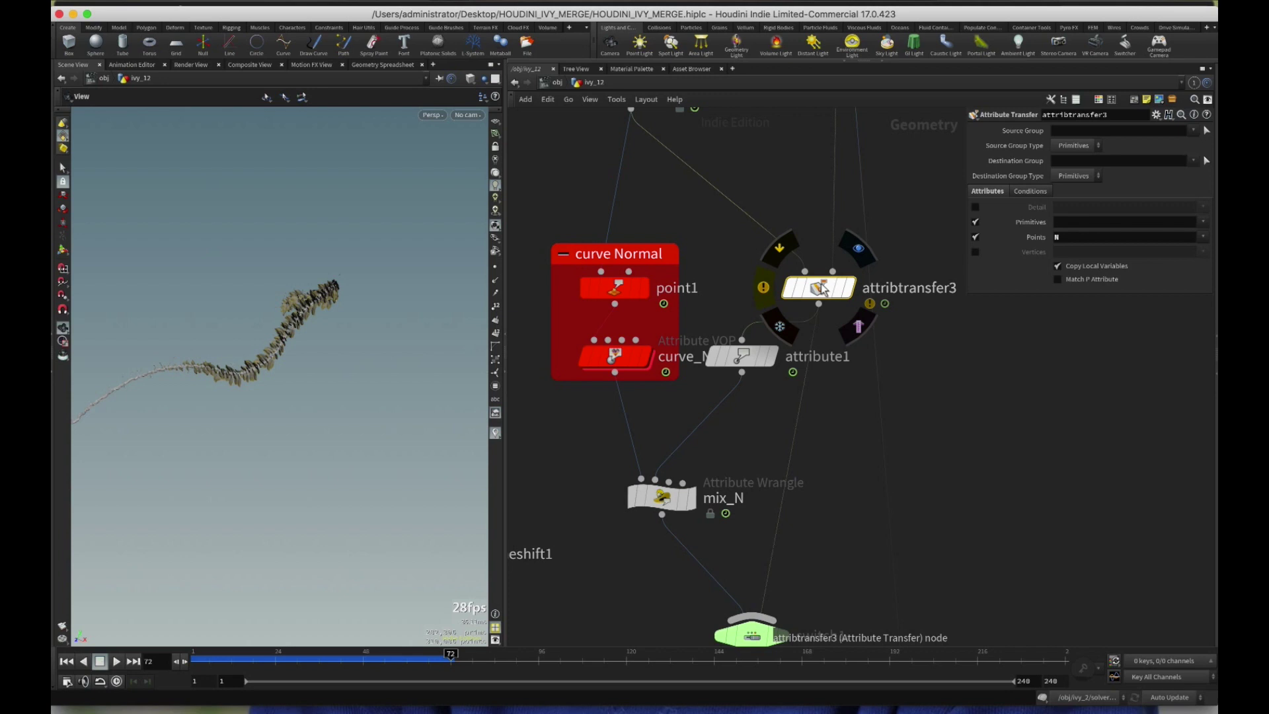
click(741, 356)
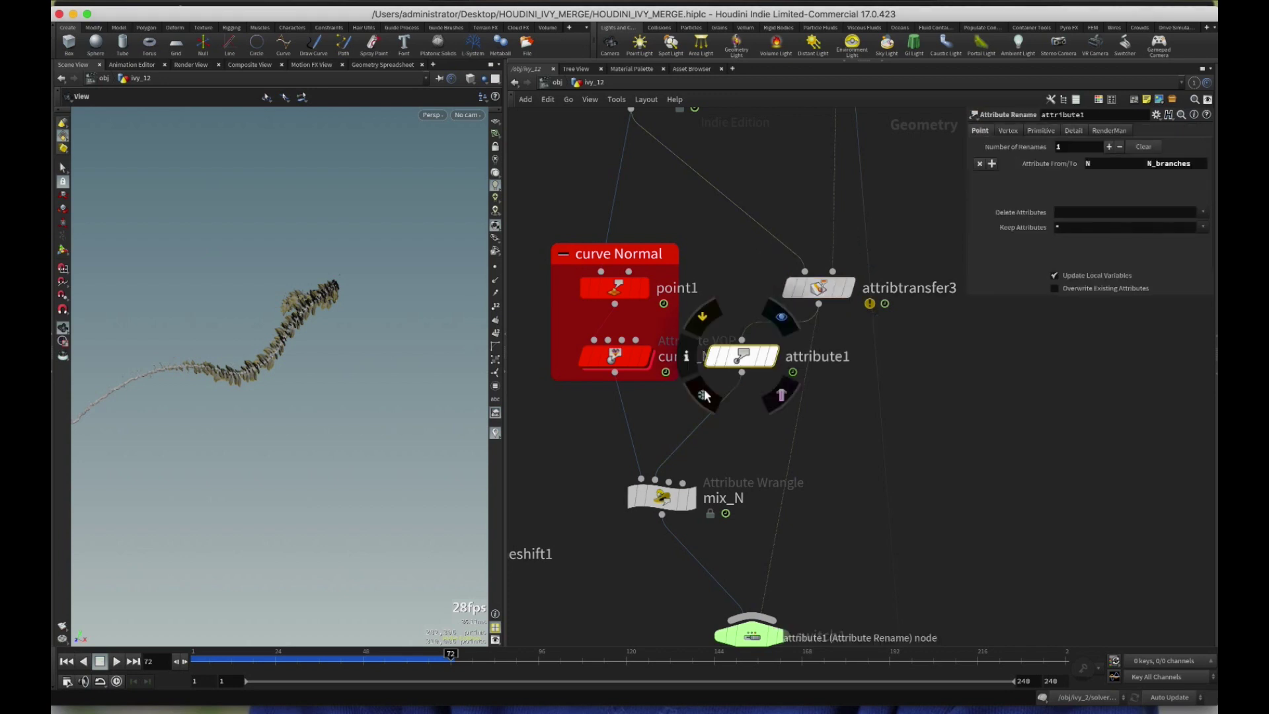
click(663, 502)
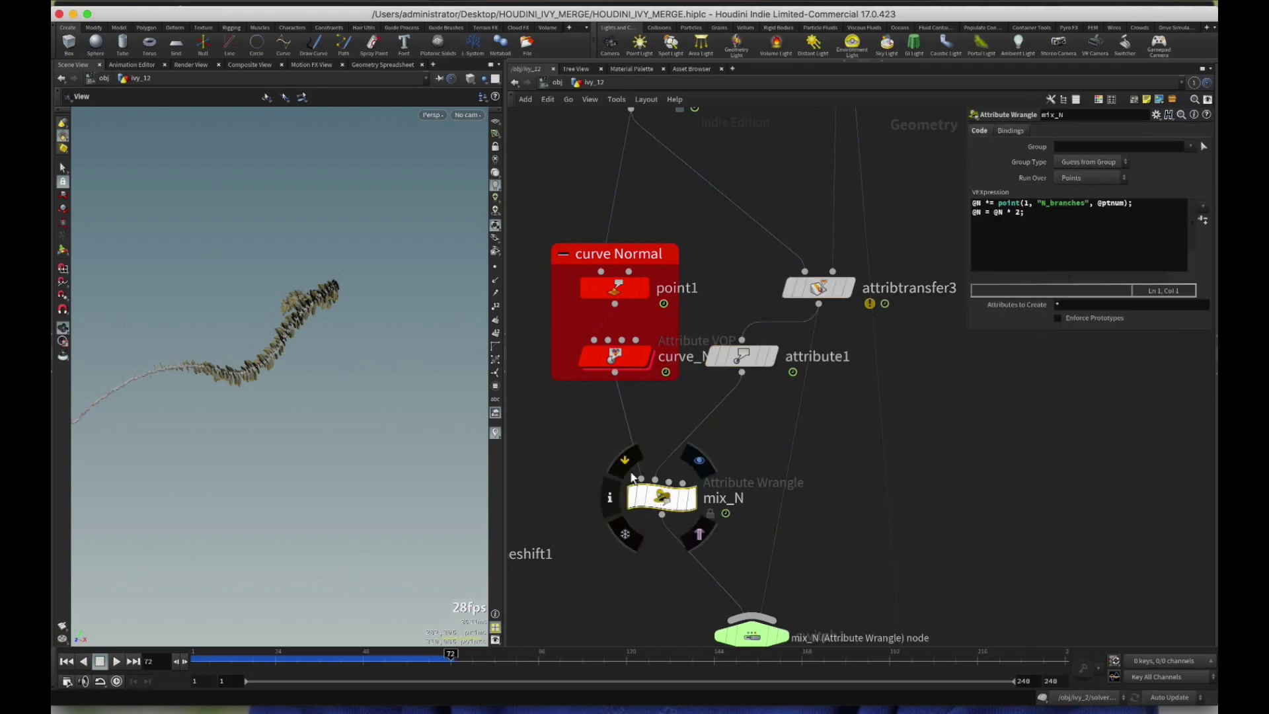
- Bypass mix_N to compare the ivy leaves up close, then re-enable it
click(624, 461)
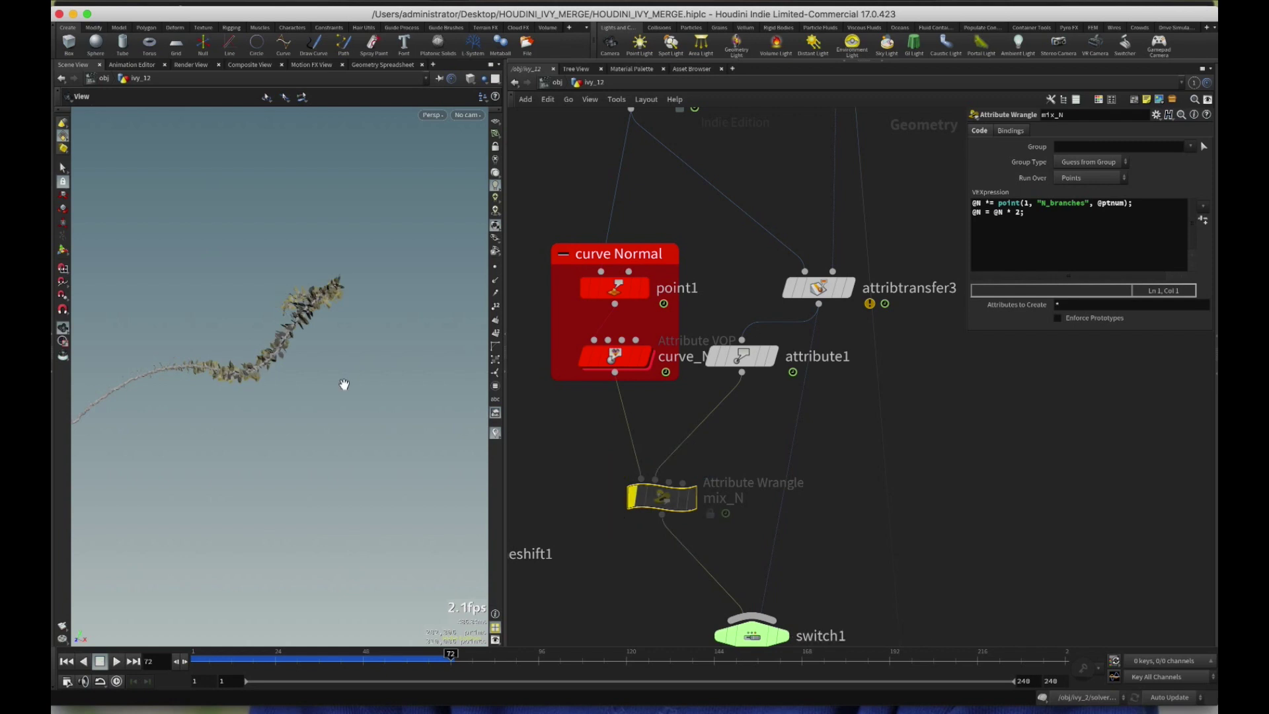
drag(291, 348, 808, 416)
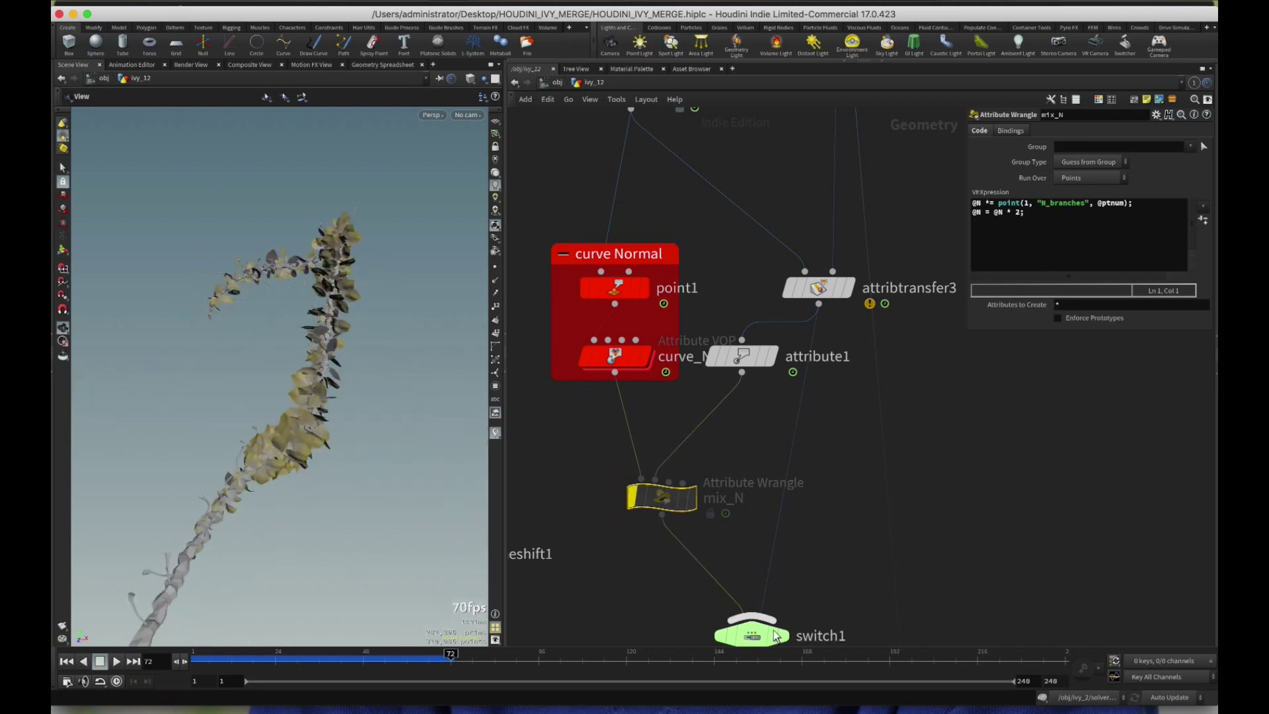
click(624, 461)
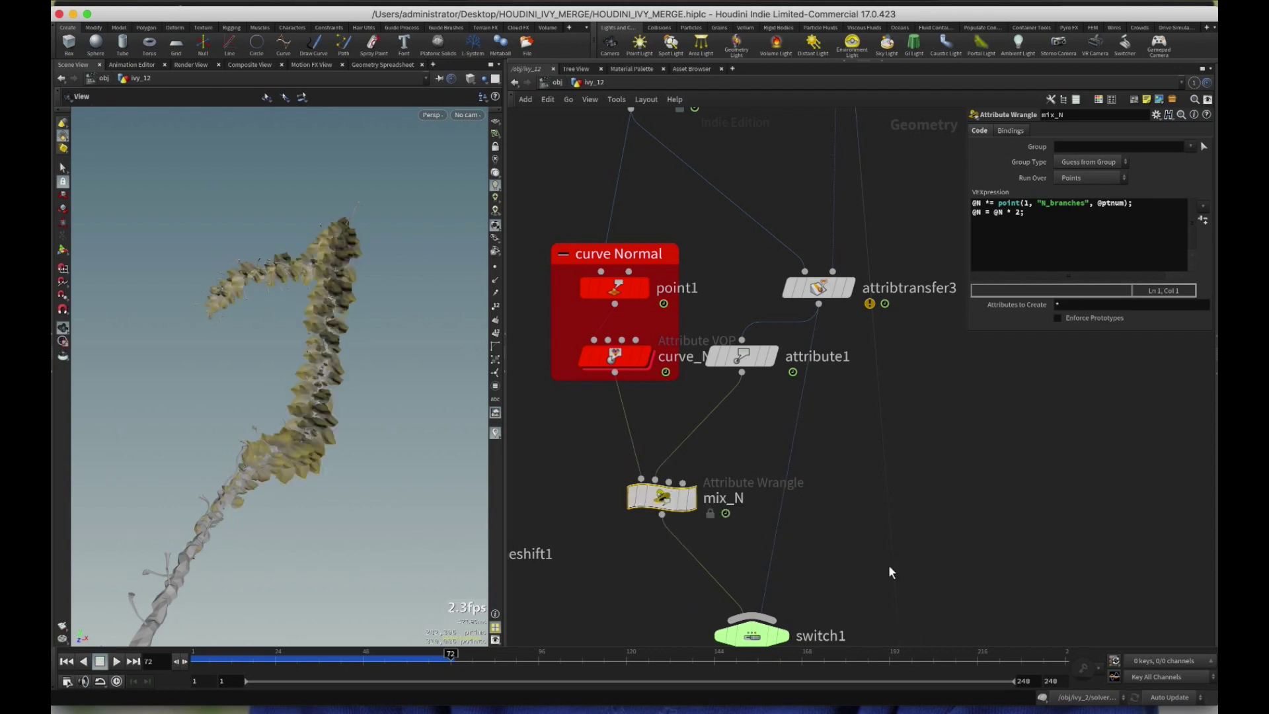
middle_drag(889, 572, 882, 434)
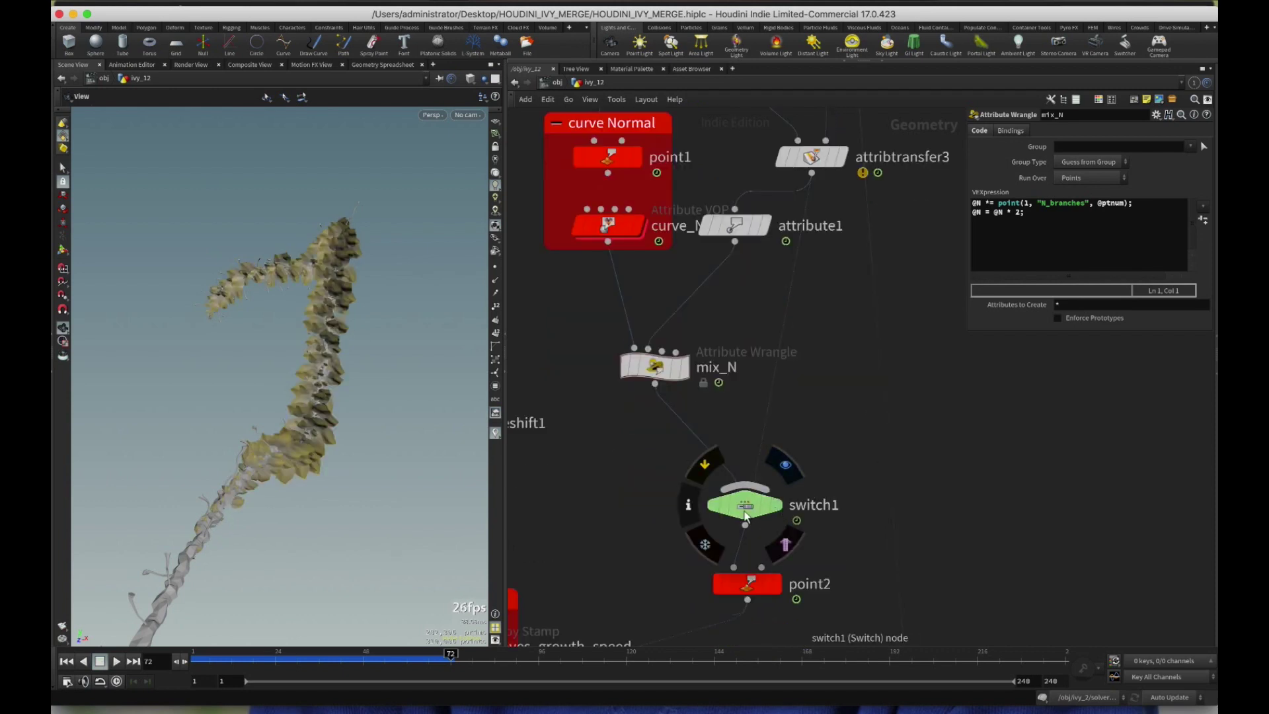
- Inspect switch1's settings and orbit the view around the rising ivy
click(745, 512)
mouse_move(382, 383)
mouse_down()
mouse_move(283, 377)
mouse_move(357, 358)
mouse_move(422, 379)
mouse_move(455, 360)
mouse_move(463, 370)
mouse_move(347, 387)
mouse_move(291, 370)
mouse_move(371, 397)
mouse_move(410, 388)
mouse_move(323, 404)
mouse_up()
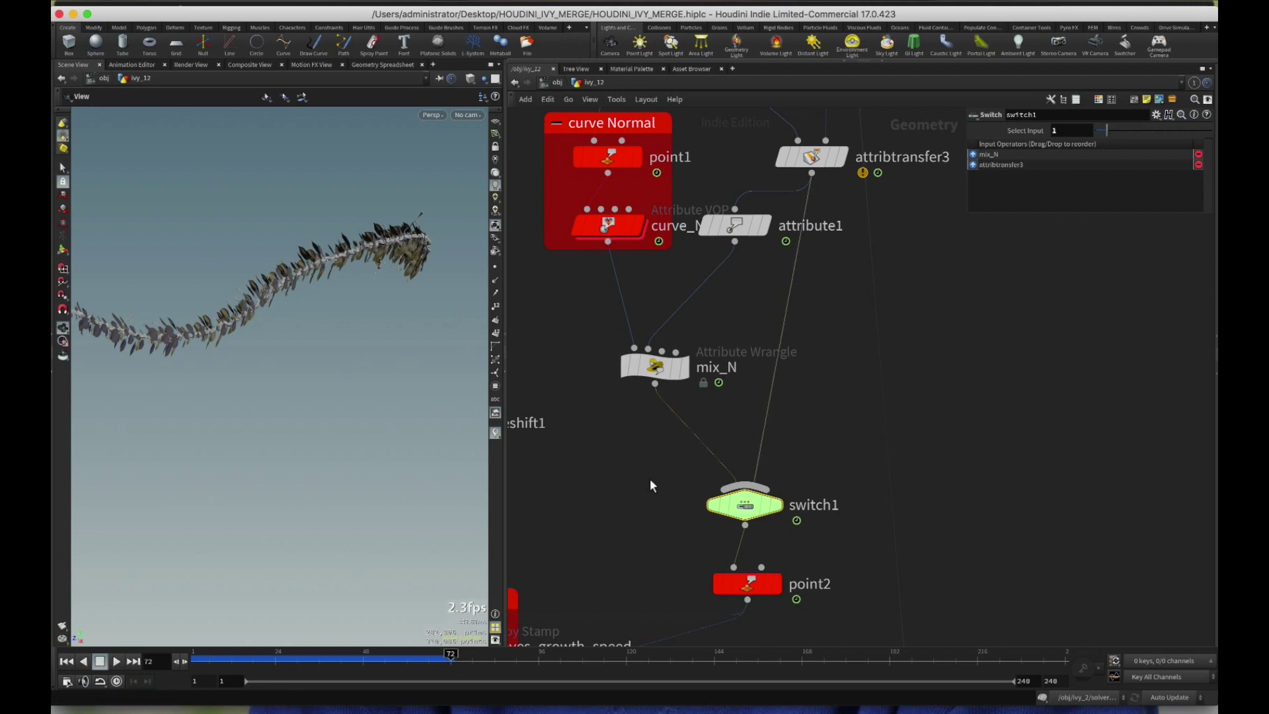
drag(269, 410, 324, 412)
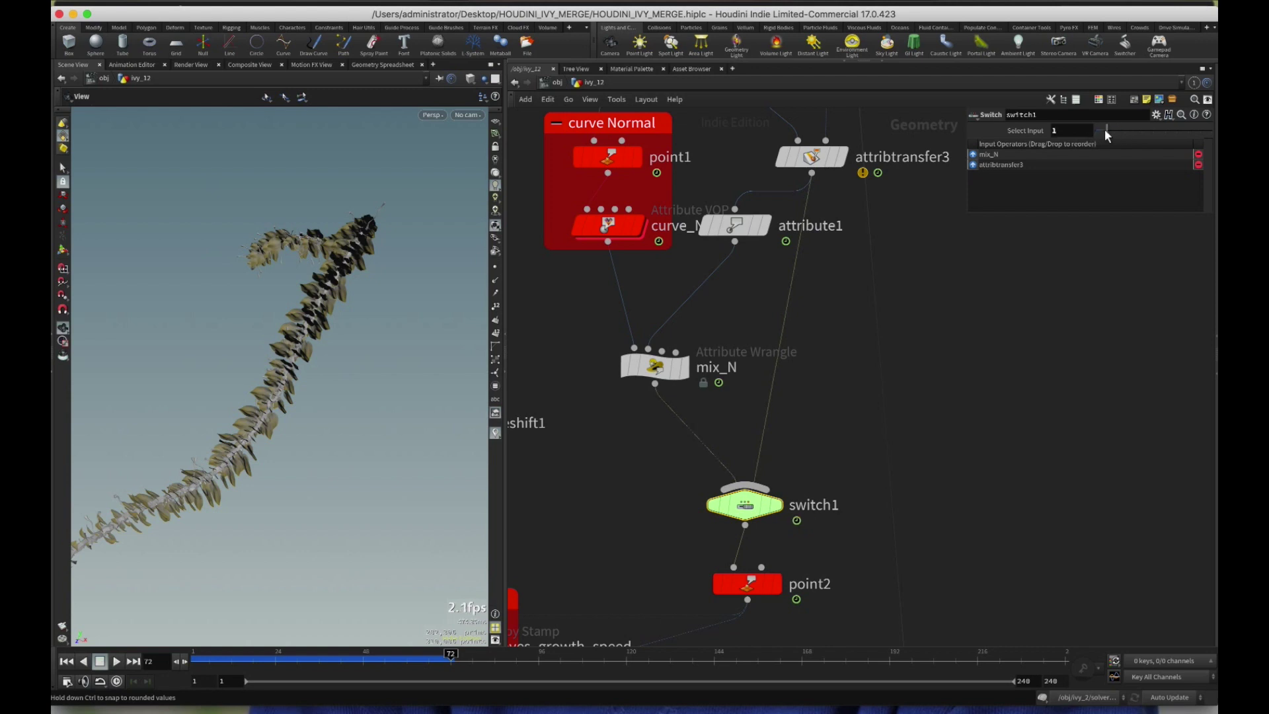
- Show mix_N's code, bypass it to compare the vine, then turn it back on
drag(1104, 129, 1093, 129)
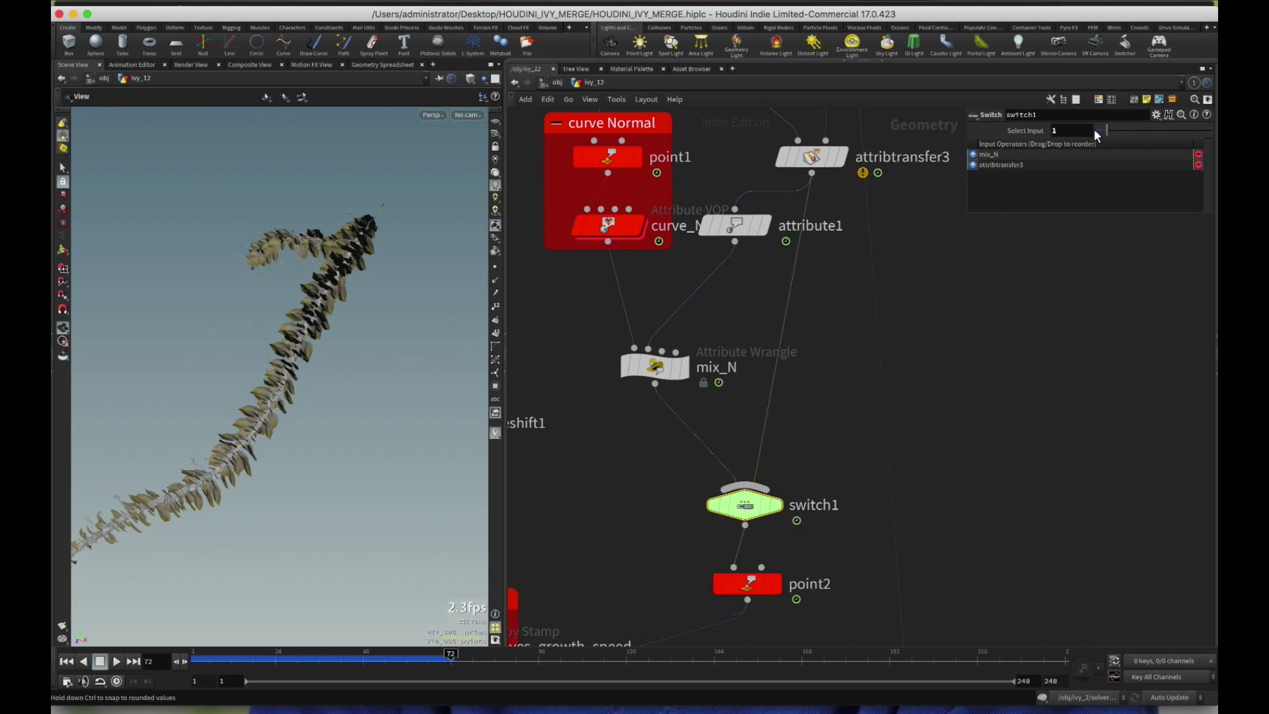
click(653, 369)
click(620, 335)
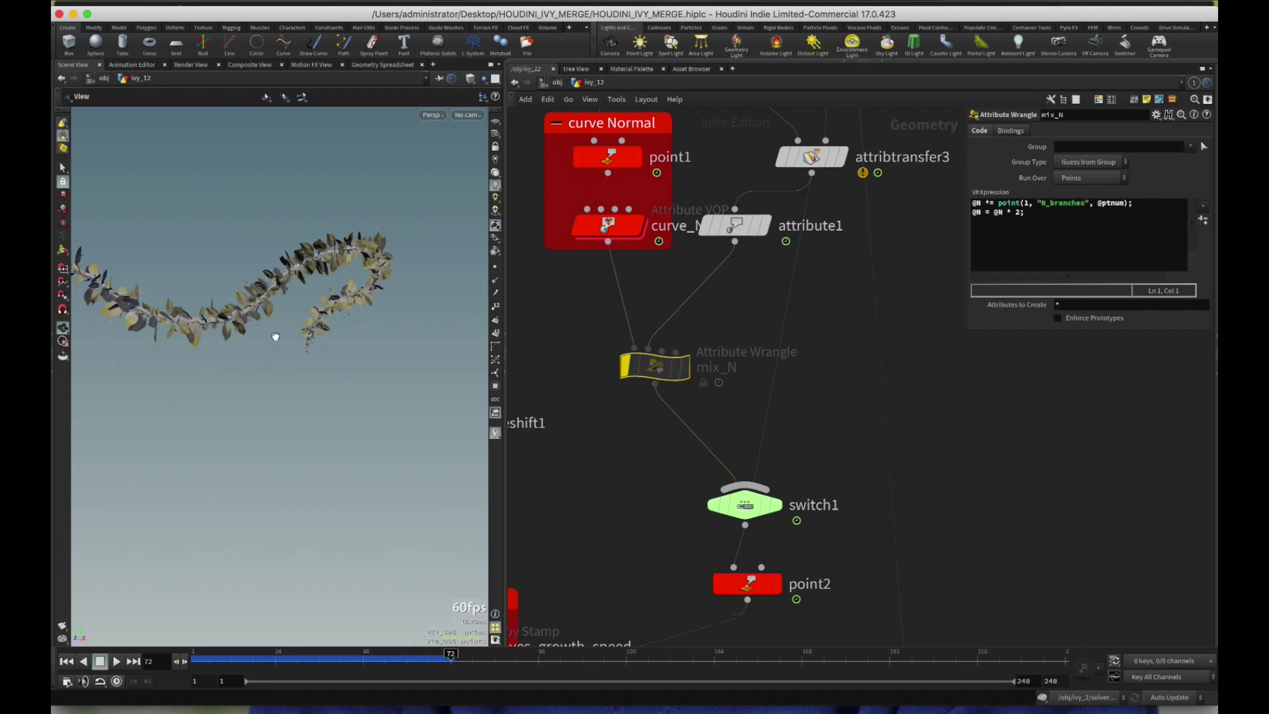
mouse_move(275, 337)
mouse_down()
mouse_move(238, 368)
mouse_move(310, 343)
mouse_move(371, 343)
mouse_move(321, 350)
mouse_move(310, 330)
mouse_move(377, 344)
mouse_up()
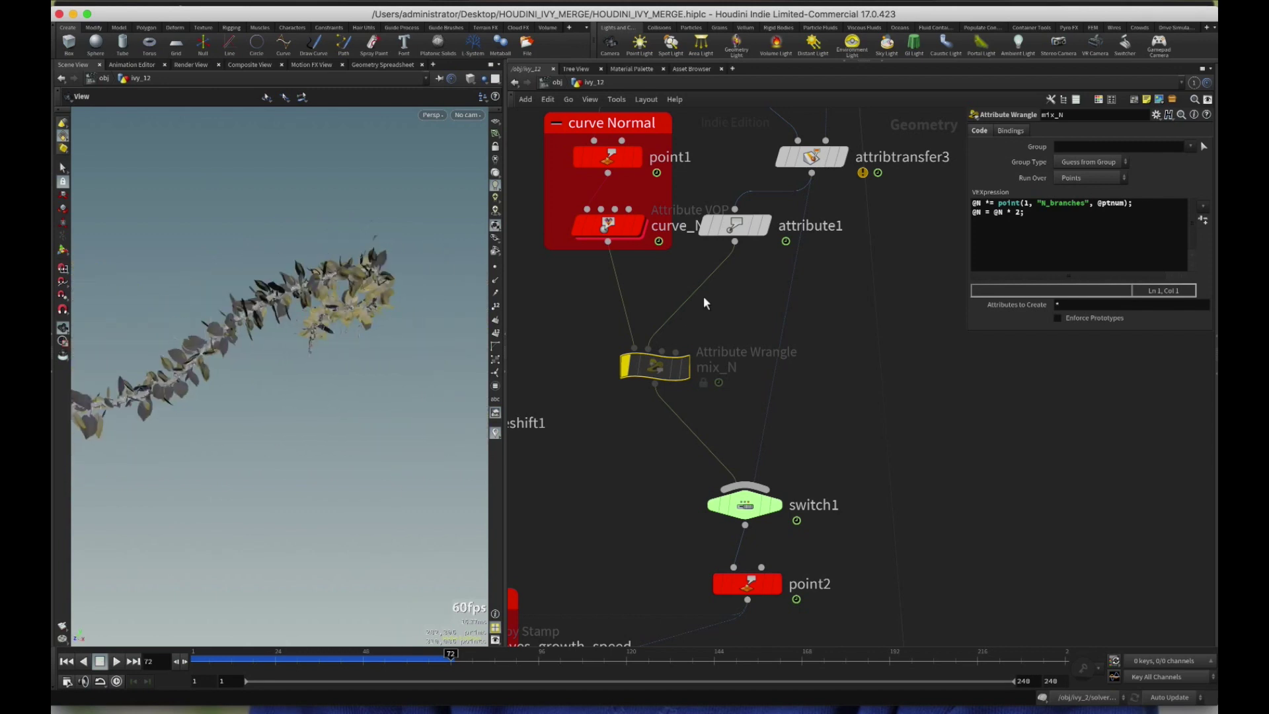
click(616, 330)
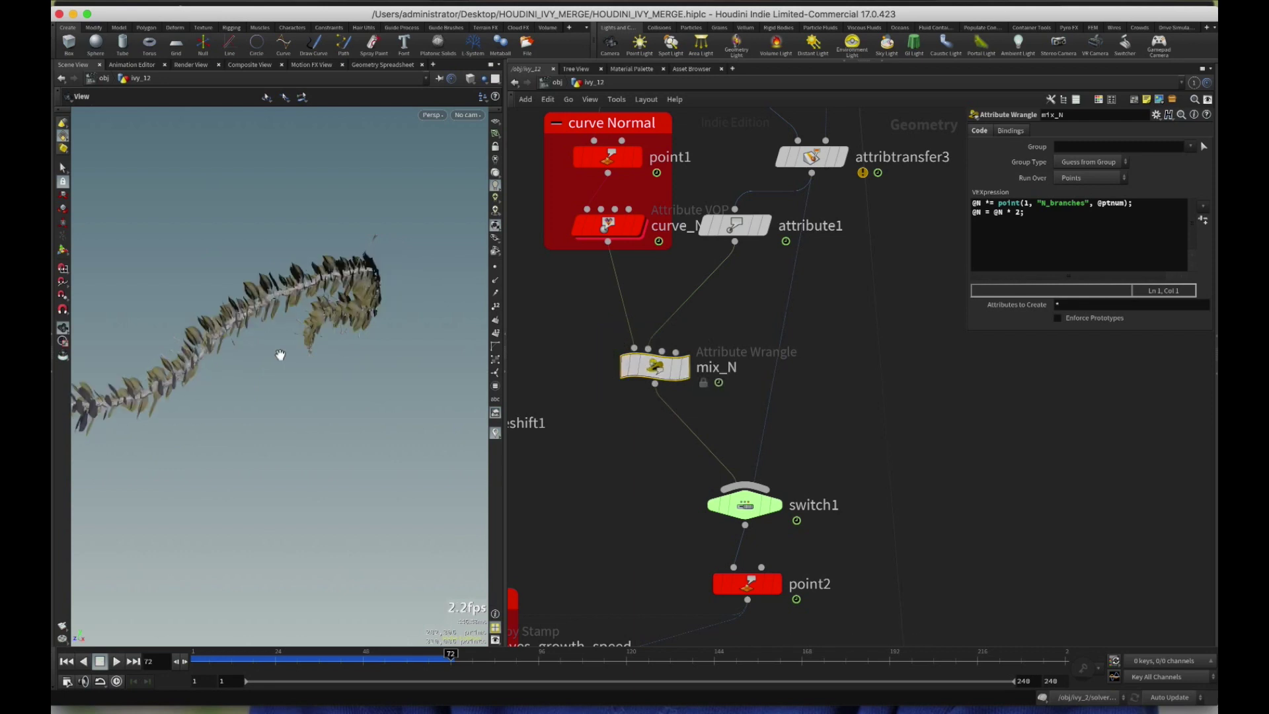
mouse_move(320, 354)
mouse_down()
mouse_move(343, 345)
mouse_move(317, 345)
mouse_move(340, 333)
mouse_move(363, 351)
mouse_move(385, 346)
mouse_move(313, 348)
mouse_move(311, 370)
mouse_up()
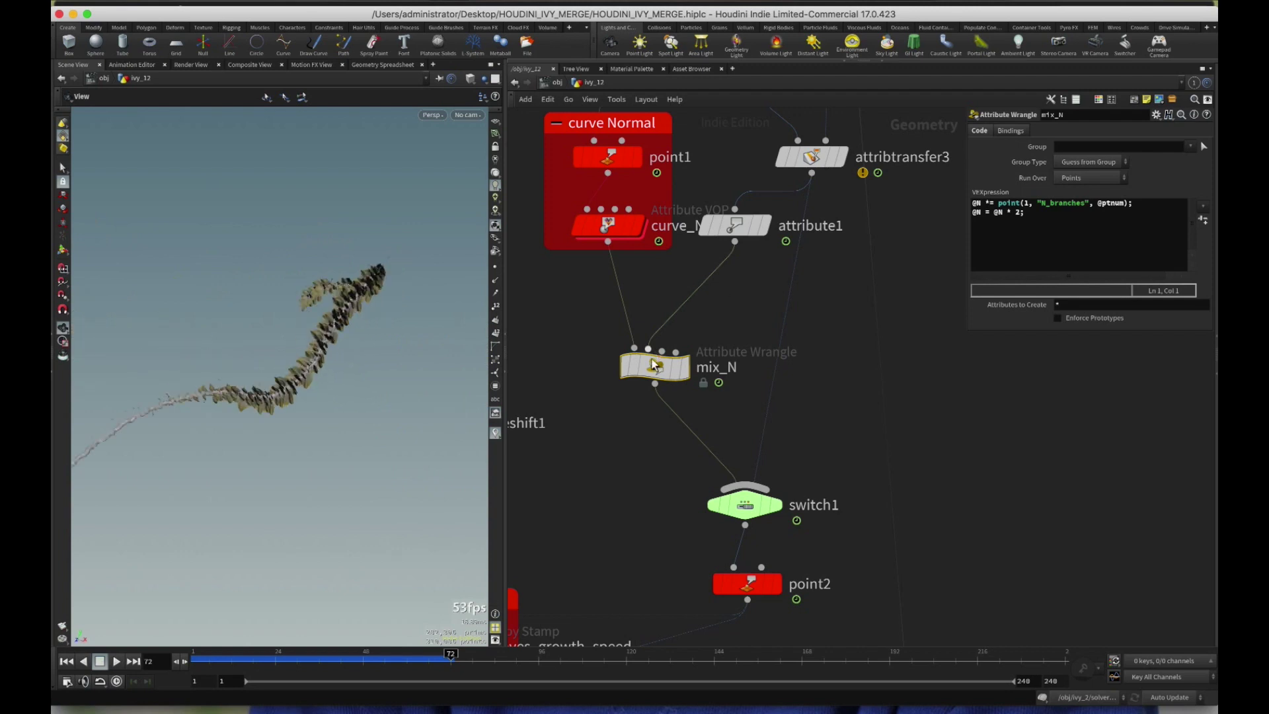
- Bypass attribtransfer4 and lower its Distance Threshold to near zero
scroll(949, 350, down, 3)
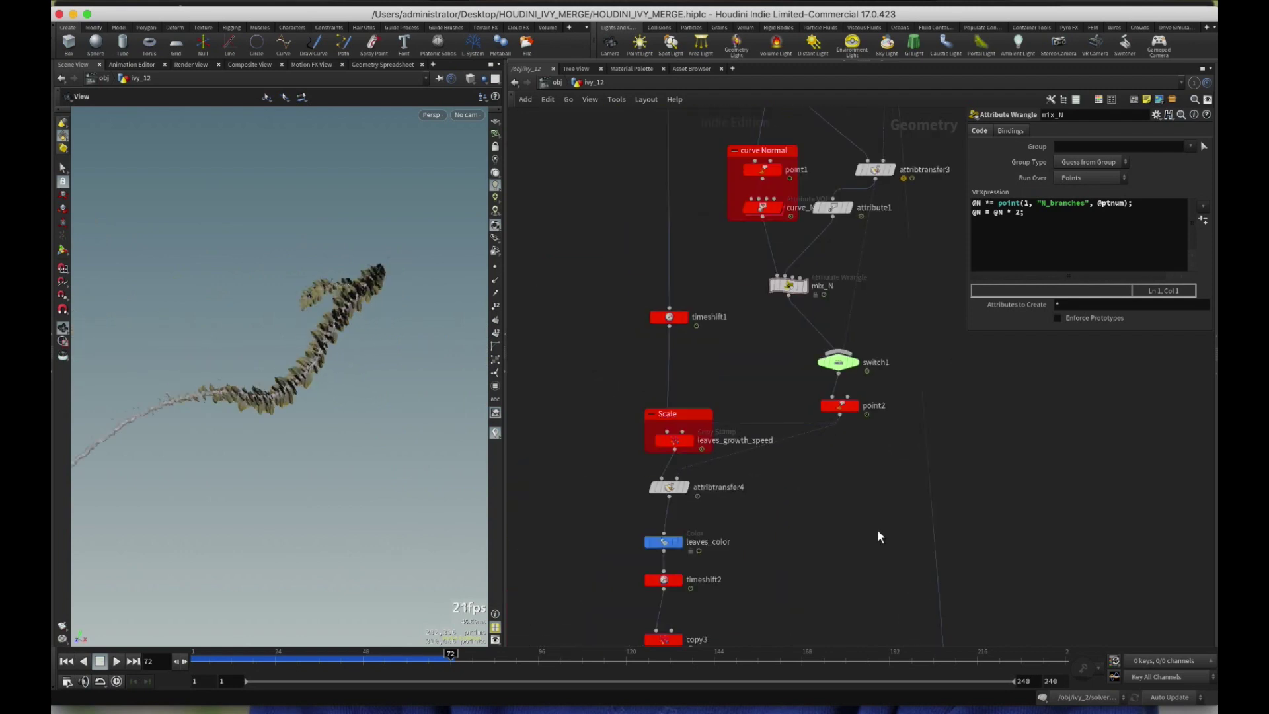
scroll(877, 537, down, 3)
click(614, 405)
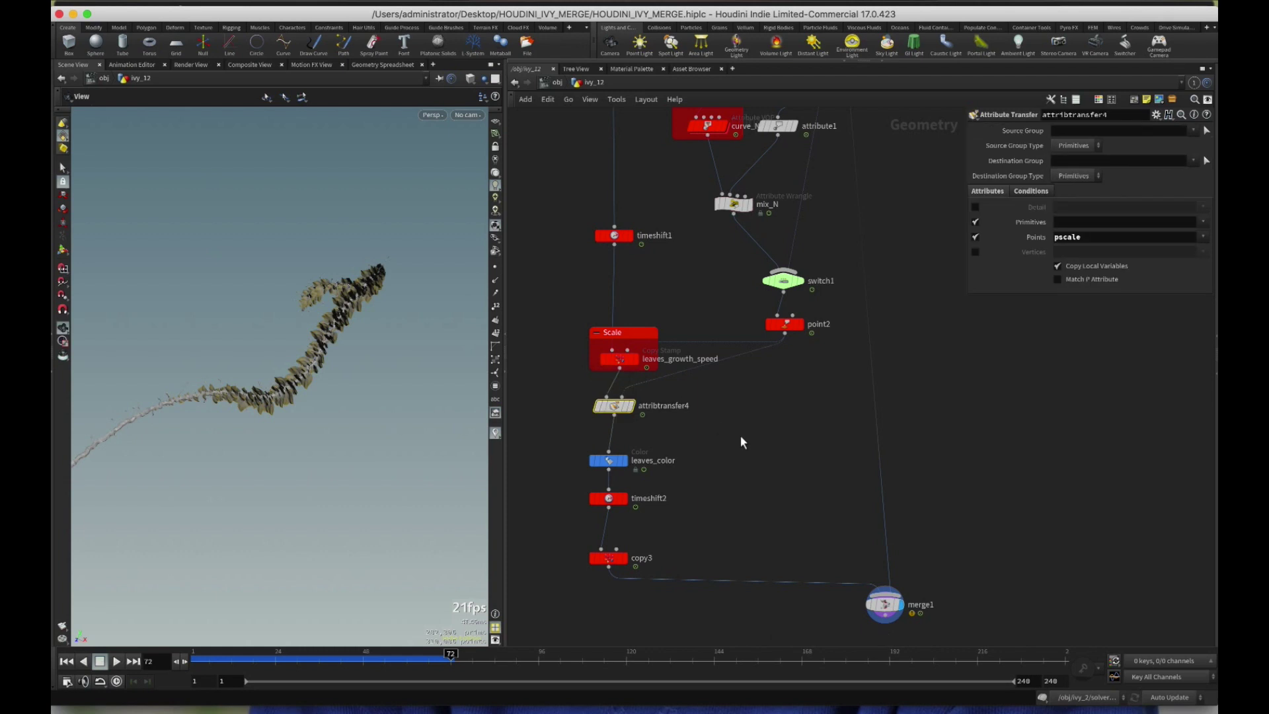
scroll(713, 436, right, 1)
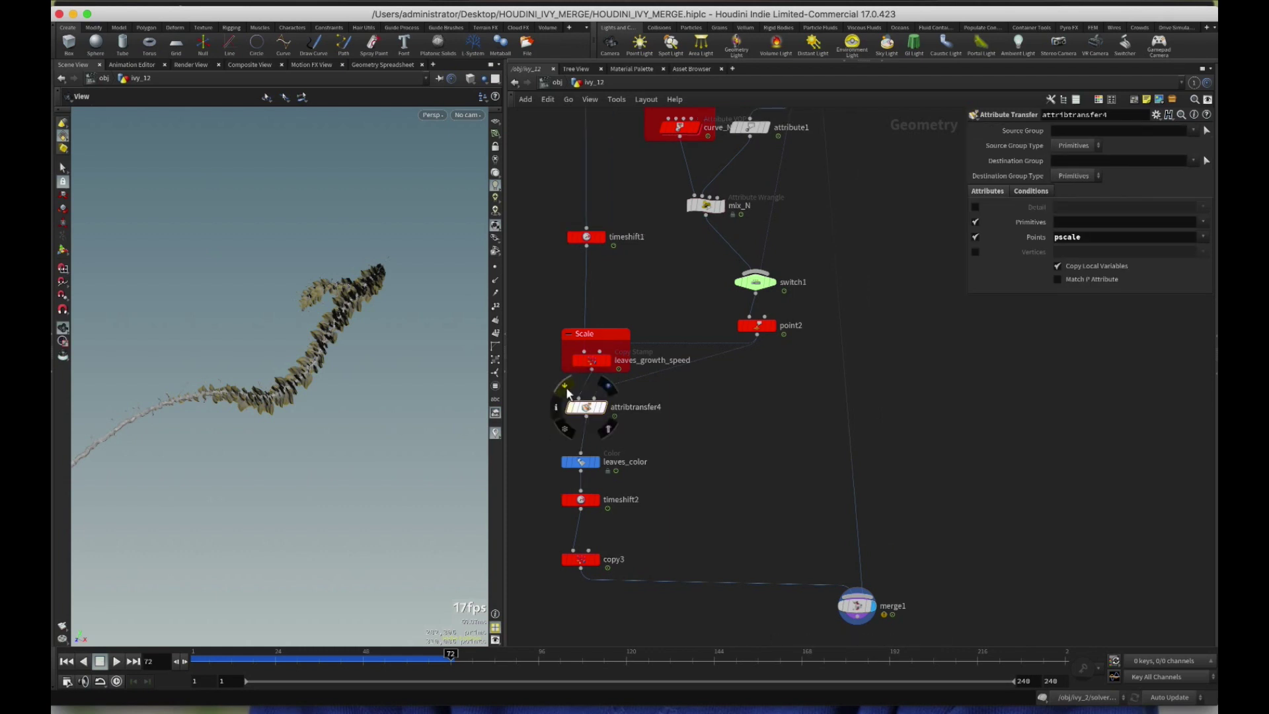
click(567, 393)
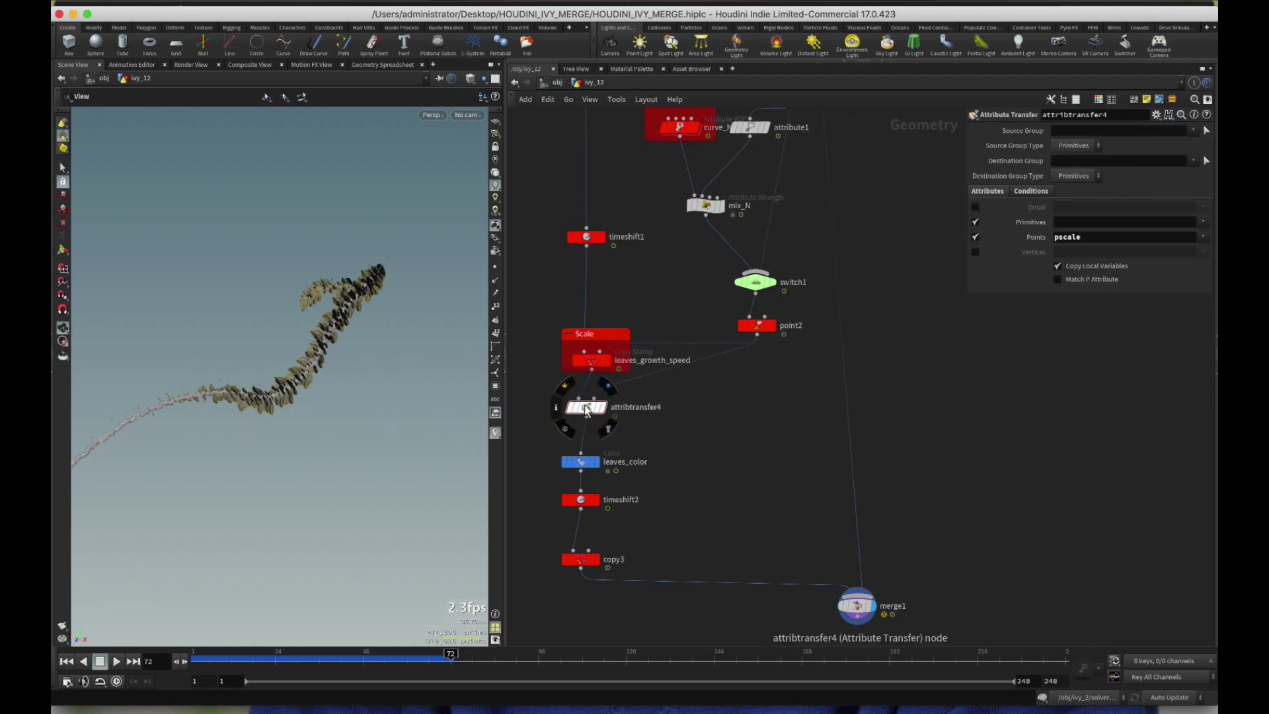
click(1028, 191)
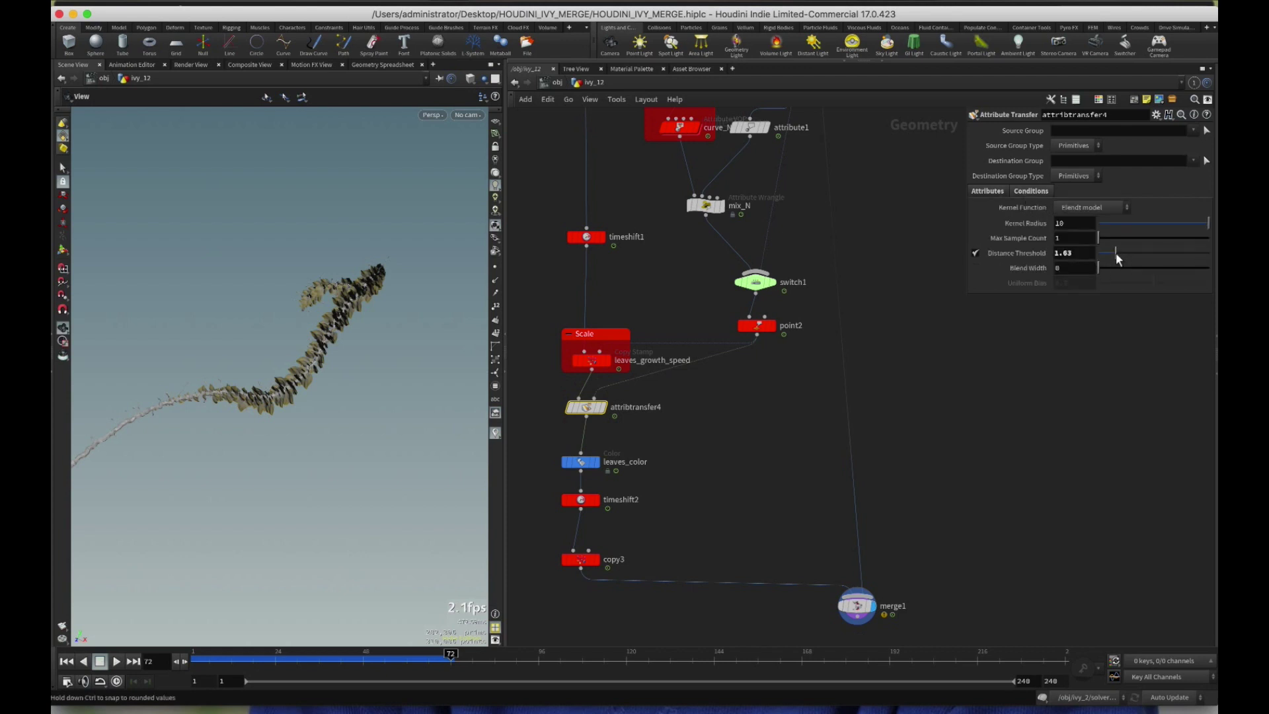
drag(1117, 258, 1098, 259)
- Orbit the ivy from several angles to inspect the leaves with attribtransfer4 bypassed
mouse_move(591, 409)
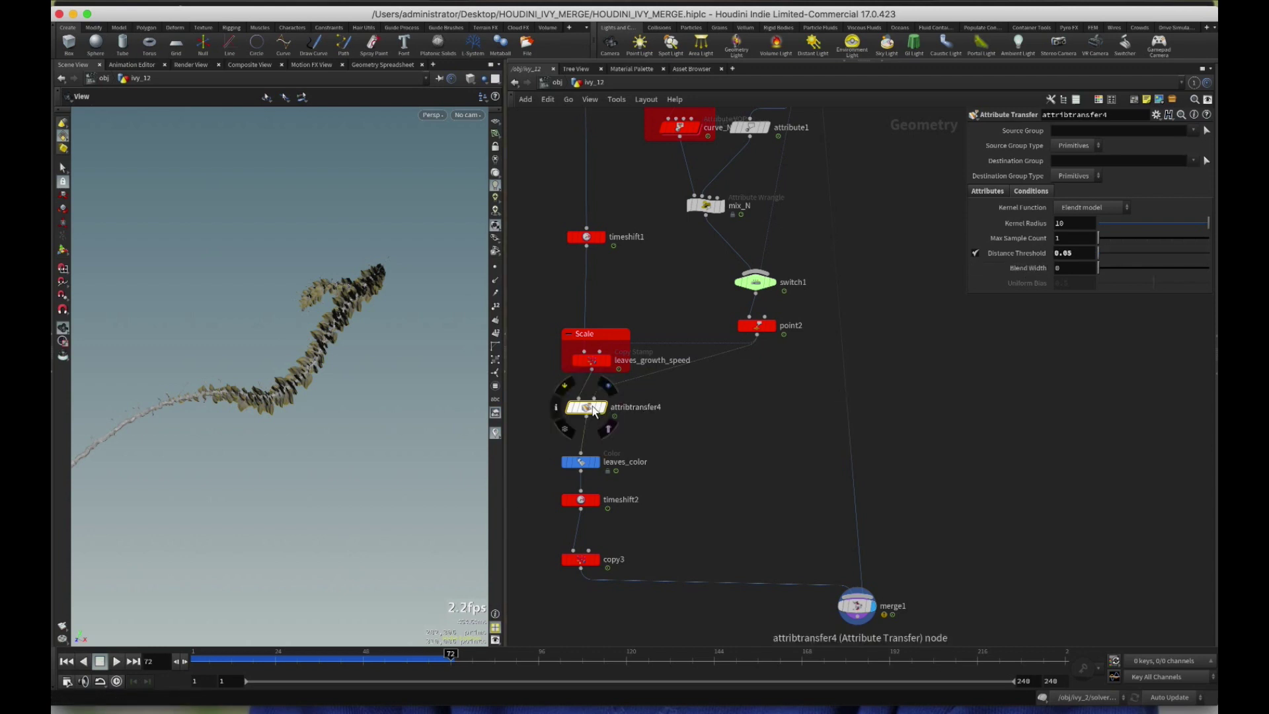
drag(312, 346, 225, 319)
click(989, 191)
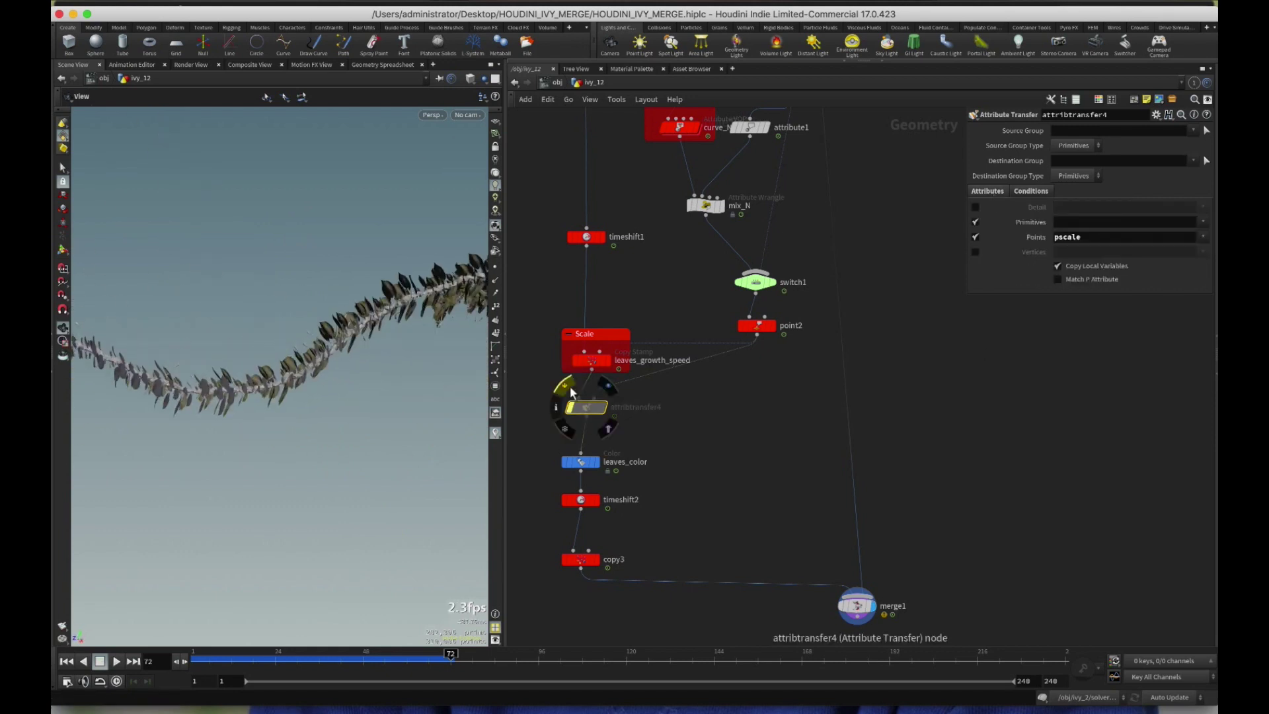
drag(344, 410, 234, 363)
mouse_move(565, 397)
drag(212, 425, 416, 405)
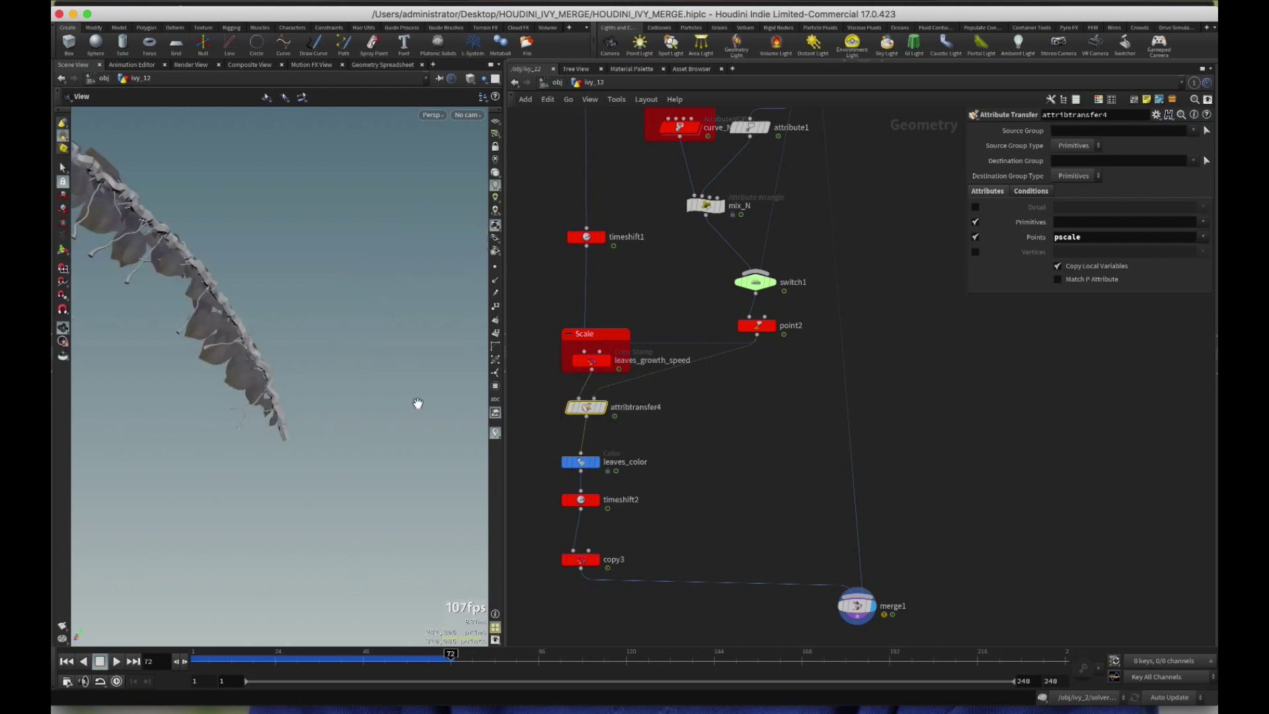
drag(187, 371, 405, 371)
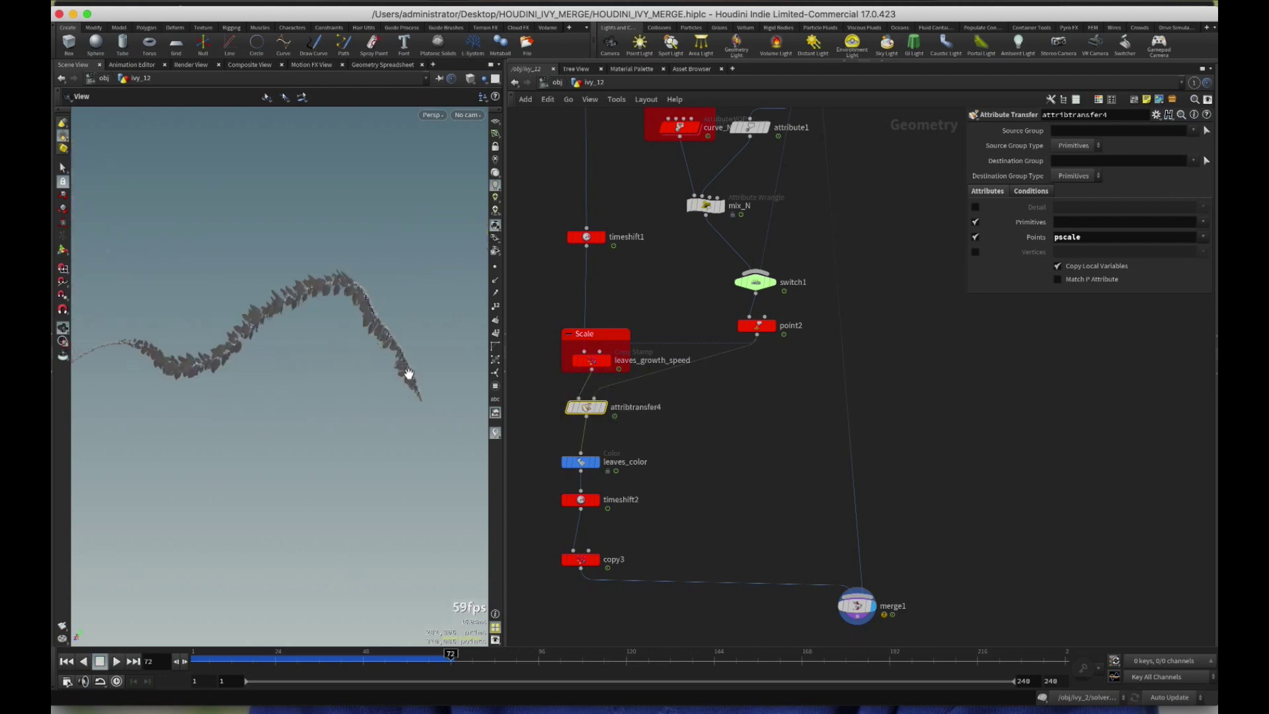
drag(271, 363, 371, 405)
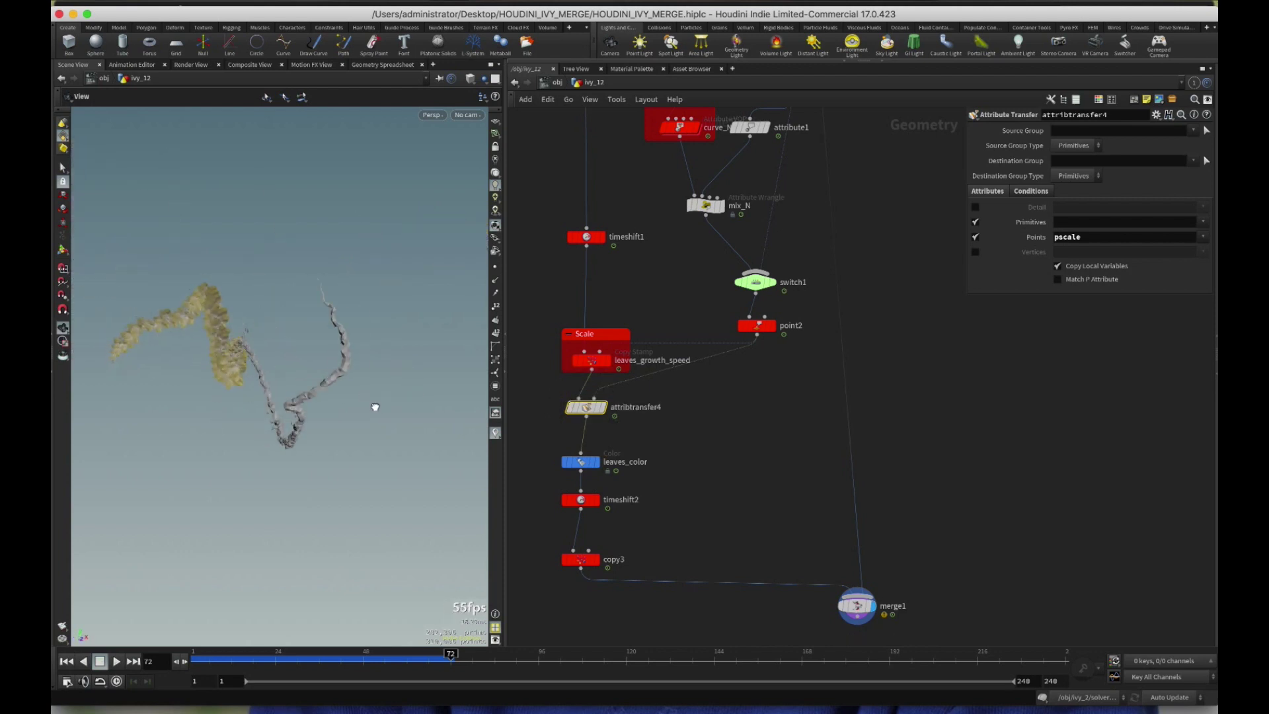
- Re-enable attribtransfer4 and orbit the ivy to check the leaves again
mouse_move(590, 405)
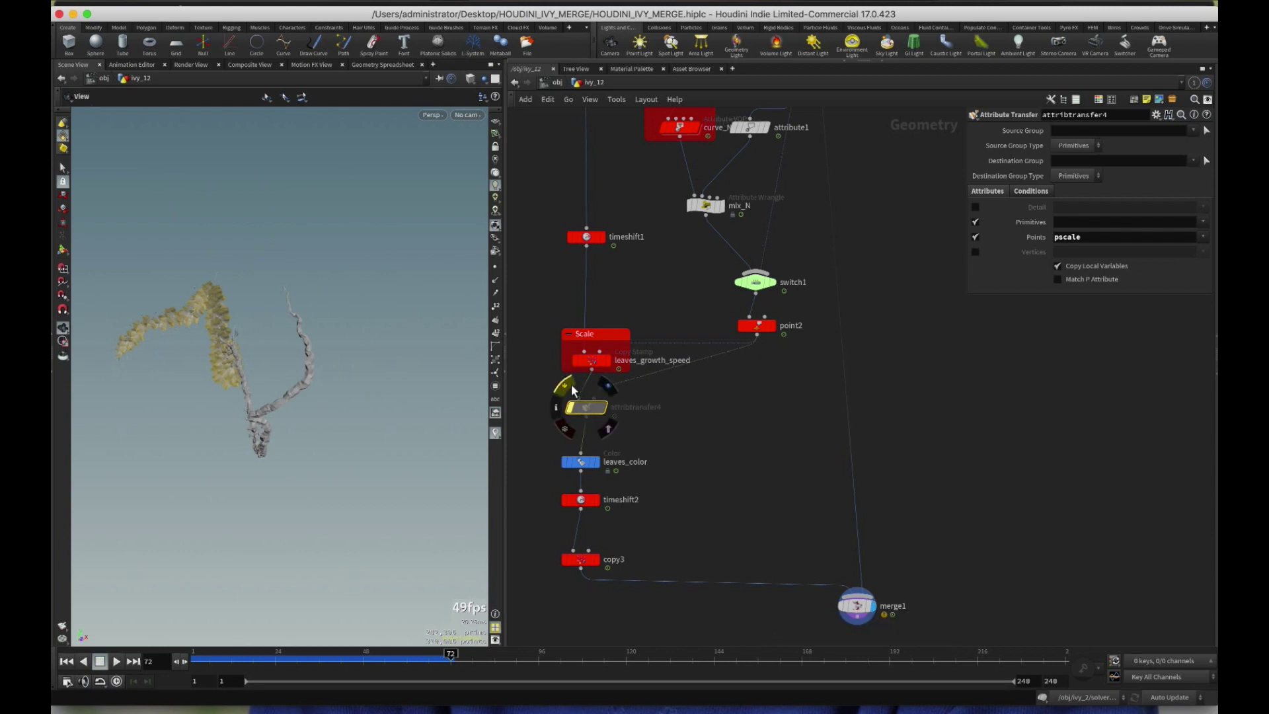
click(557, 413)
middle_drag(704, 470, 695, 378)
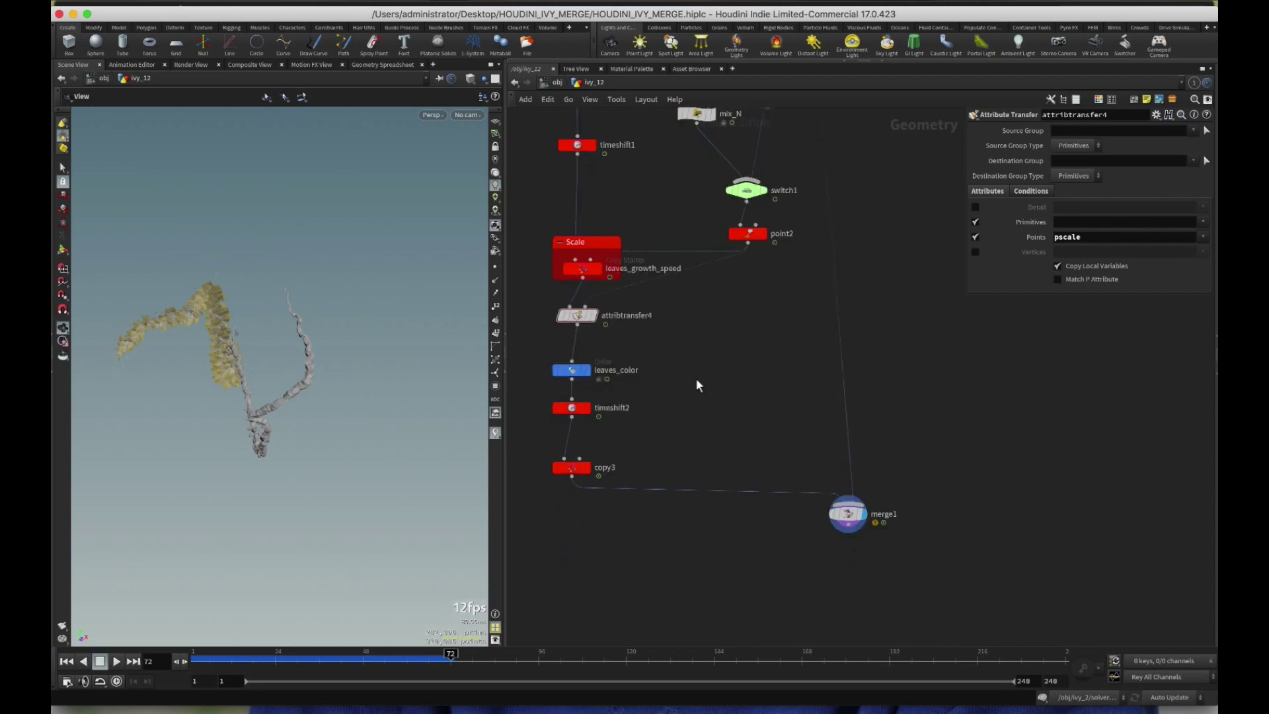
drag(257, 464, 314, 404)
right_click(271, 388)
click(217, 403)
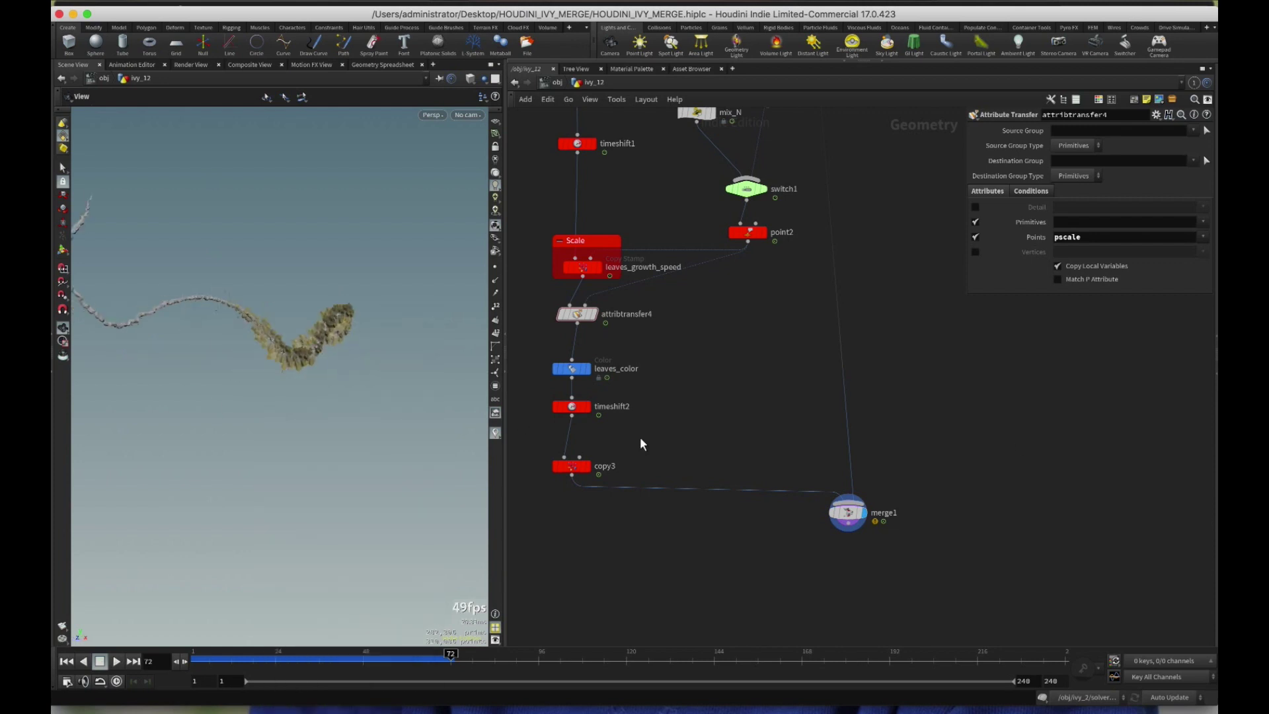
- At /obj, compare ivy_12_raw, then set the display flag on ivy_12
click(555, 84)
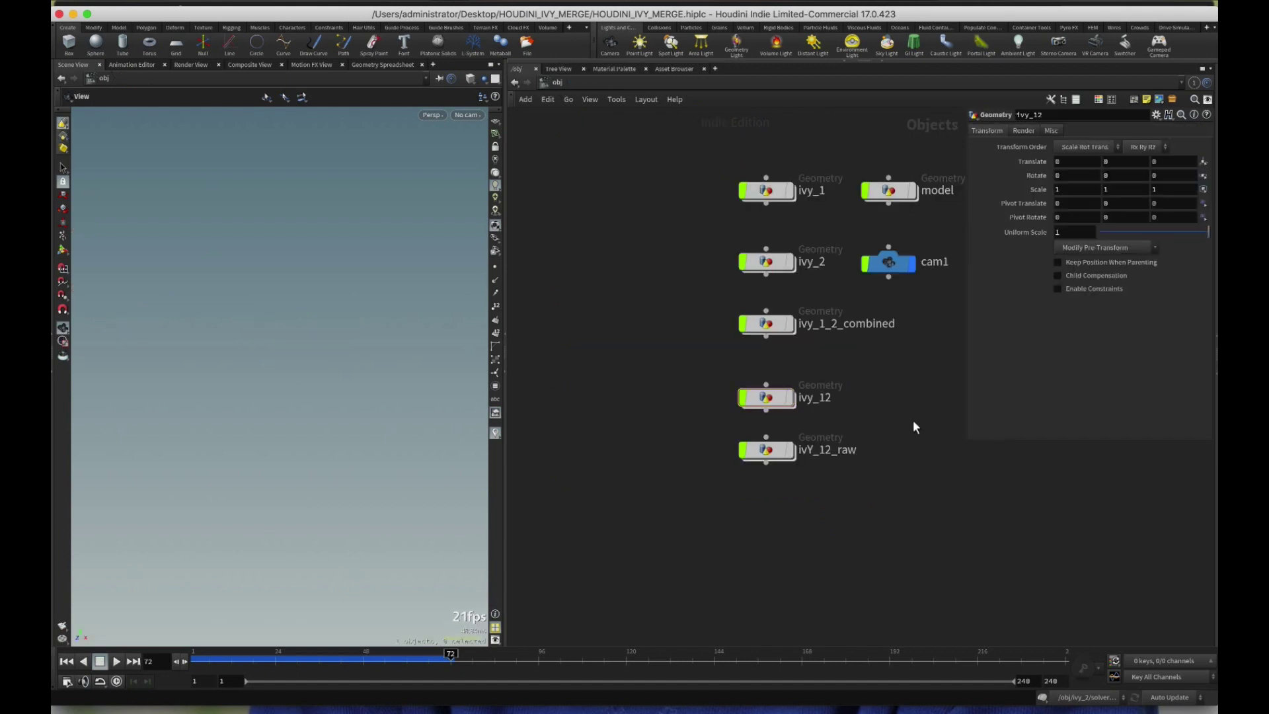
middle_drag(913, 427, 772, 403)
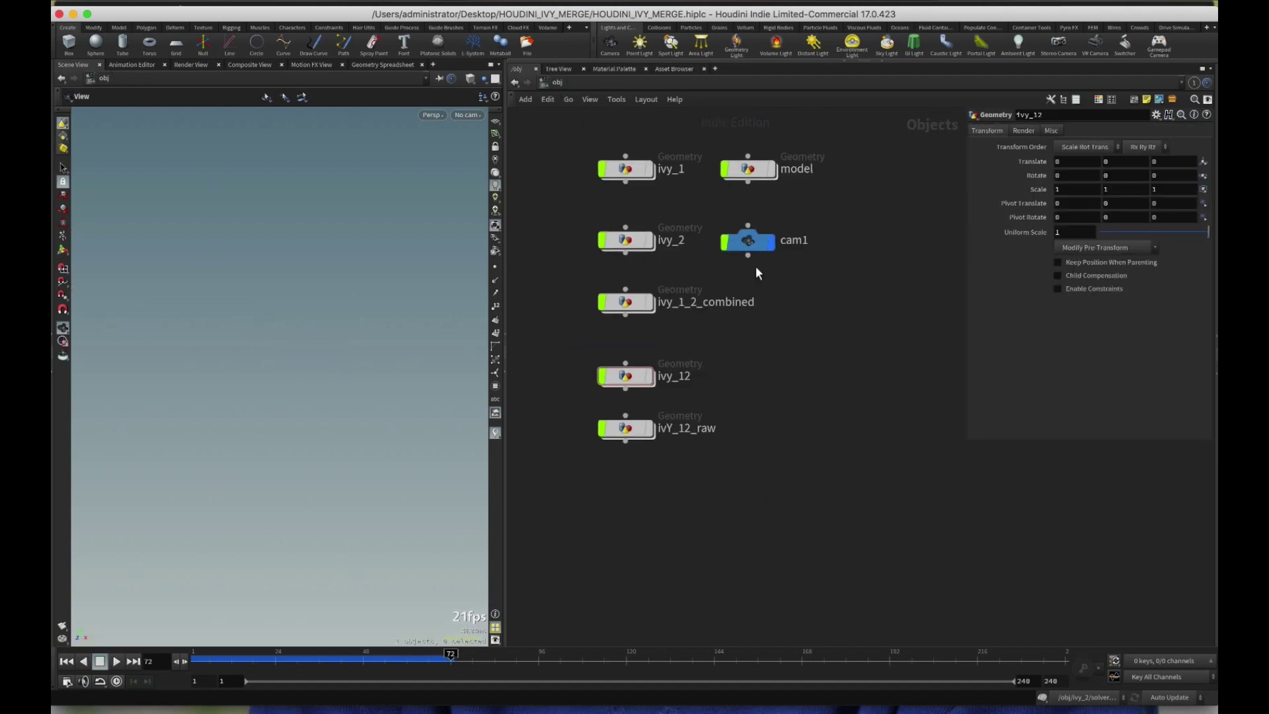
click(651, 428)
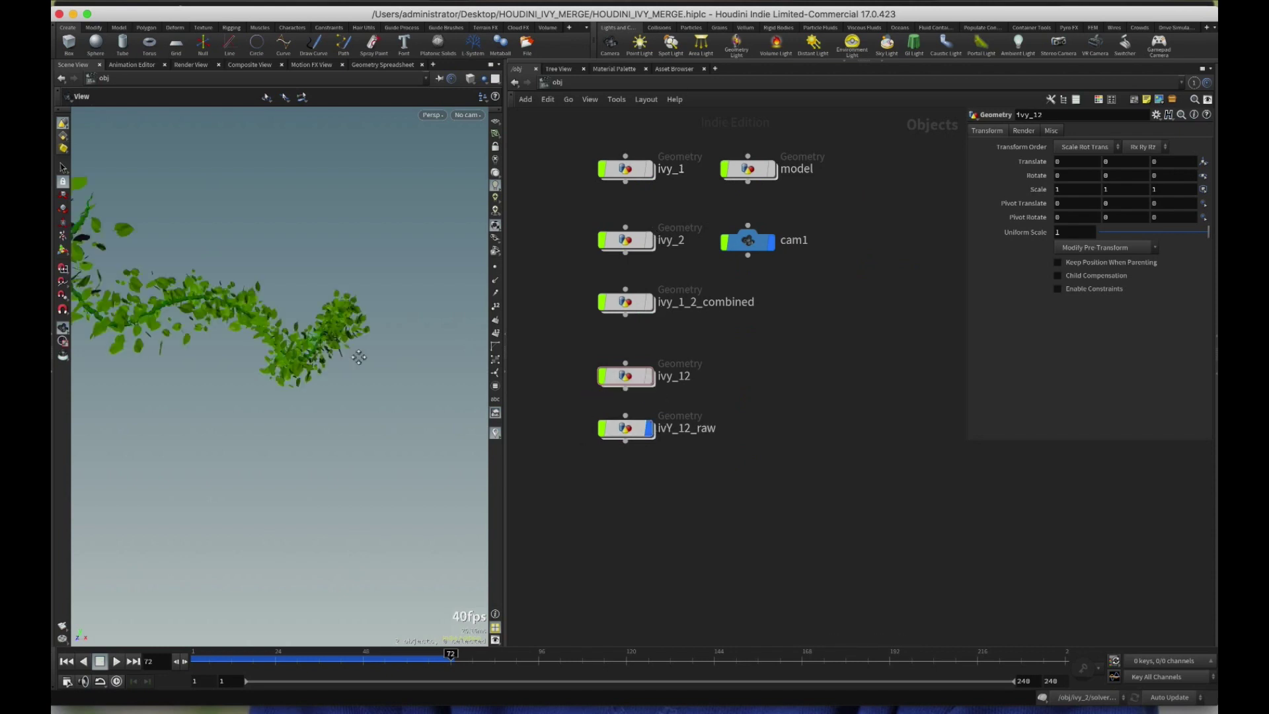
drag(359, 357, 224, 347)
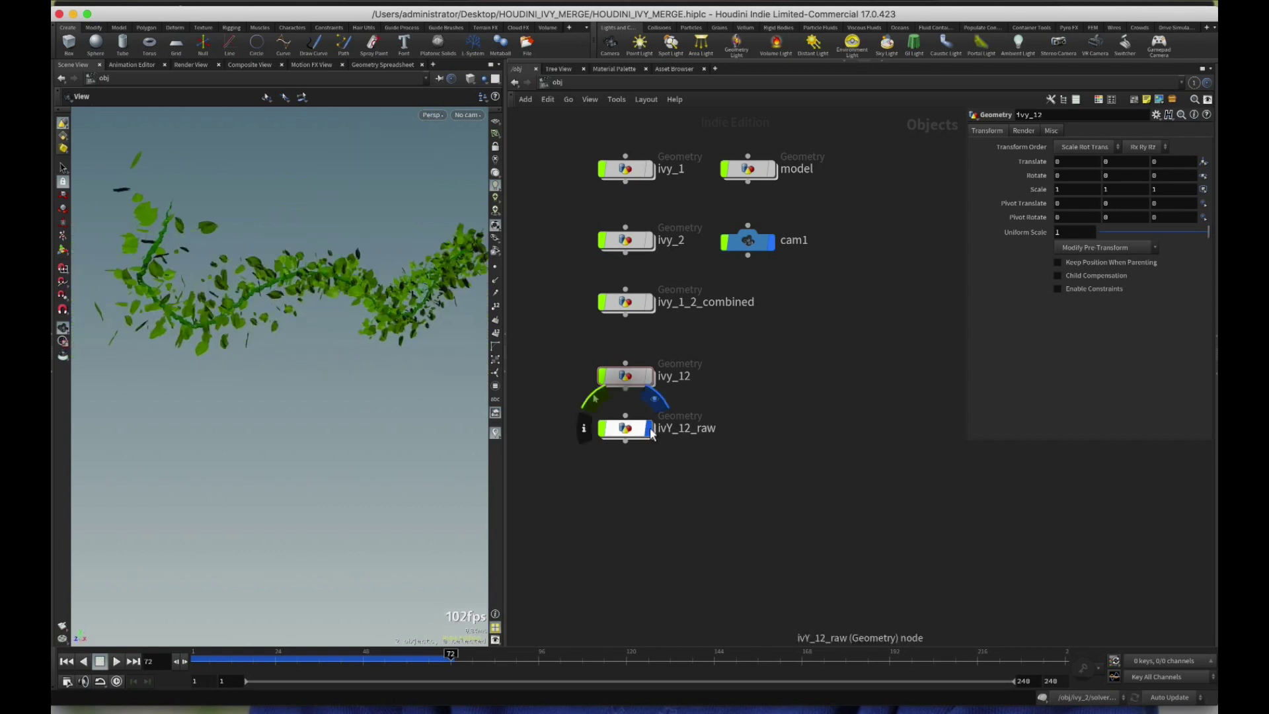
click(651, 375)
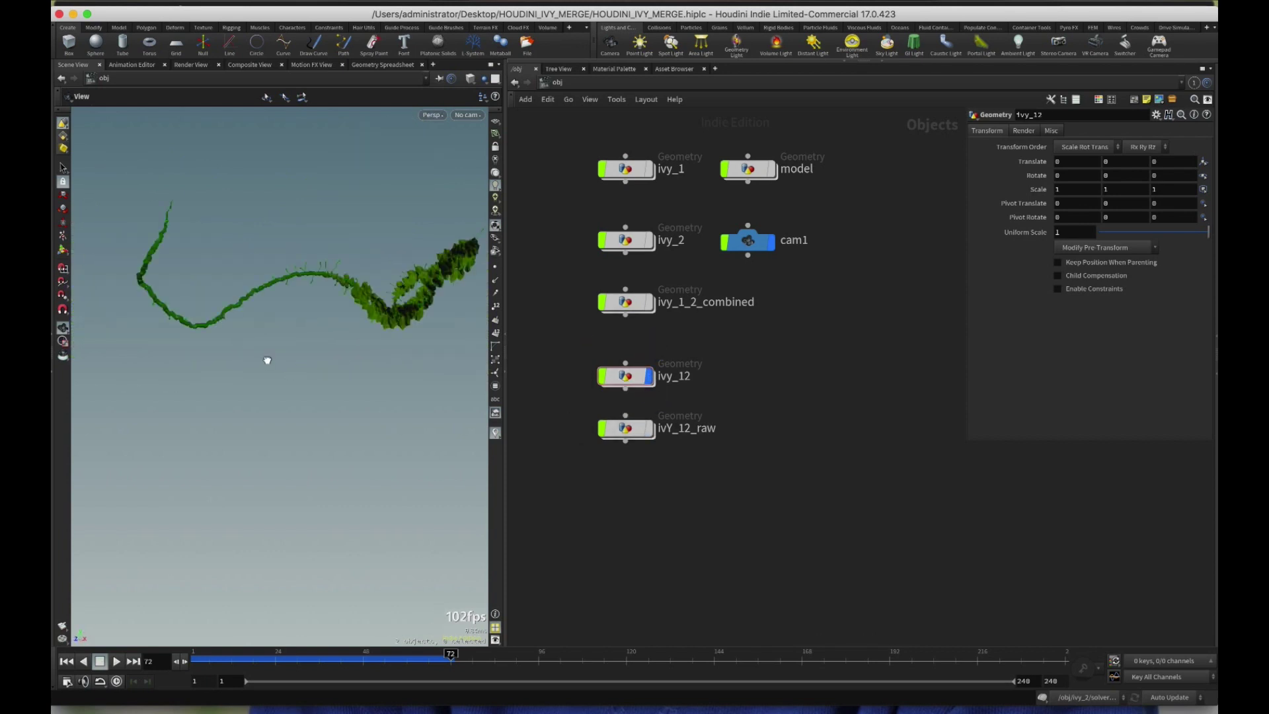
mouse_move(266, 357)
mouse_down()
mouse_move(304, 362)
mouse_move(241, 337)
mouse_move(245, 360)
mouse_up()
- From frame 1, look through cam1 and render the animation as a flipbook
click(66, 662)
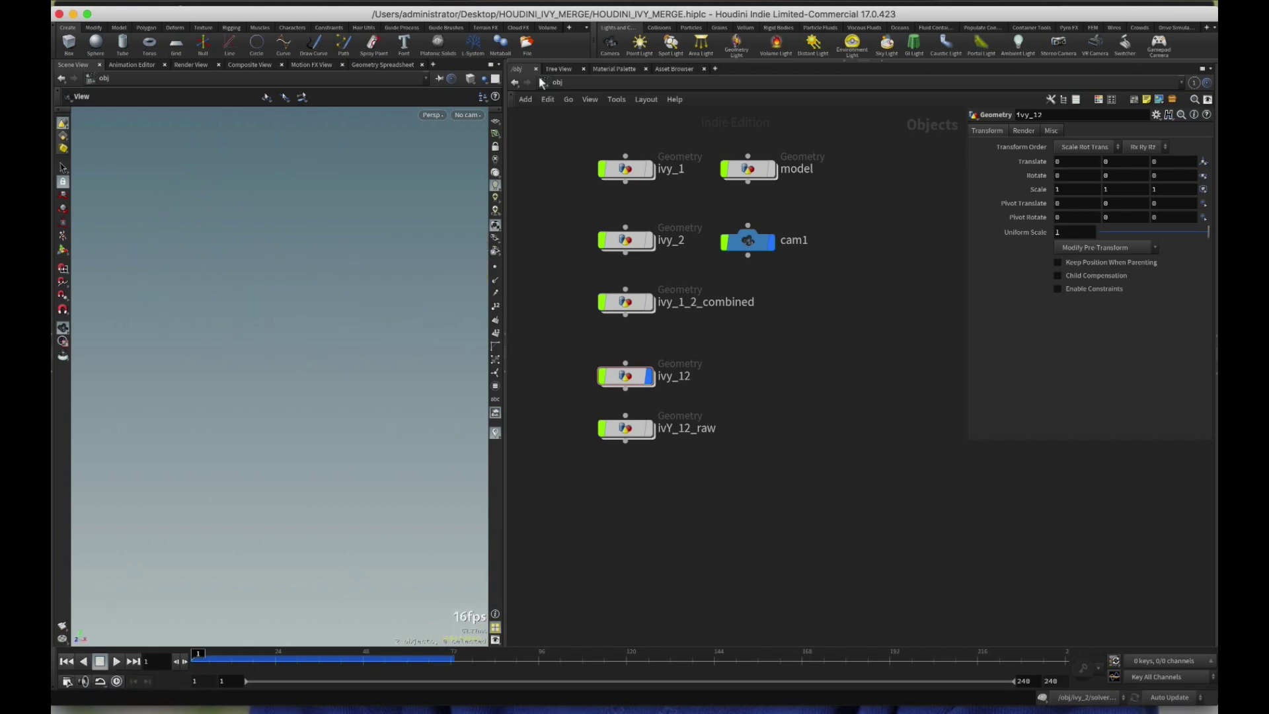
click(470, 120)
click(479, 173)
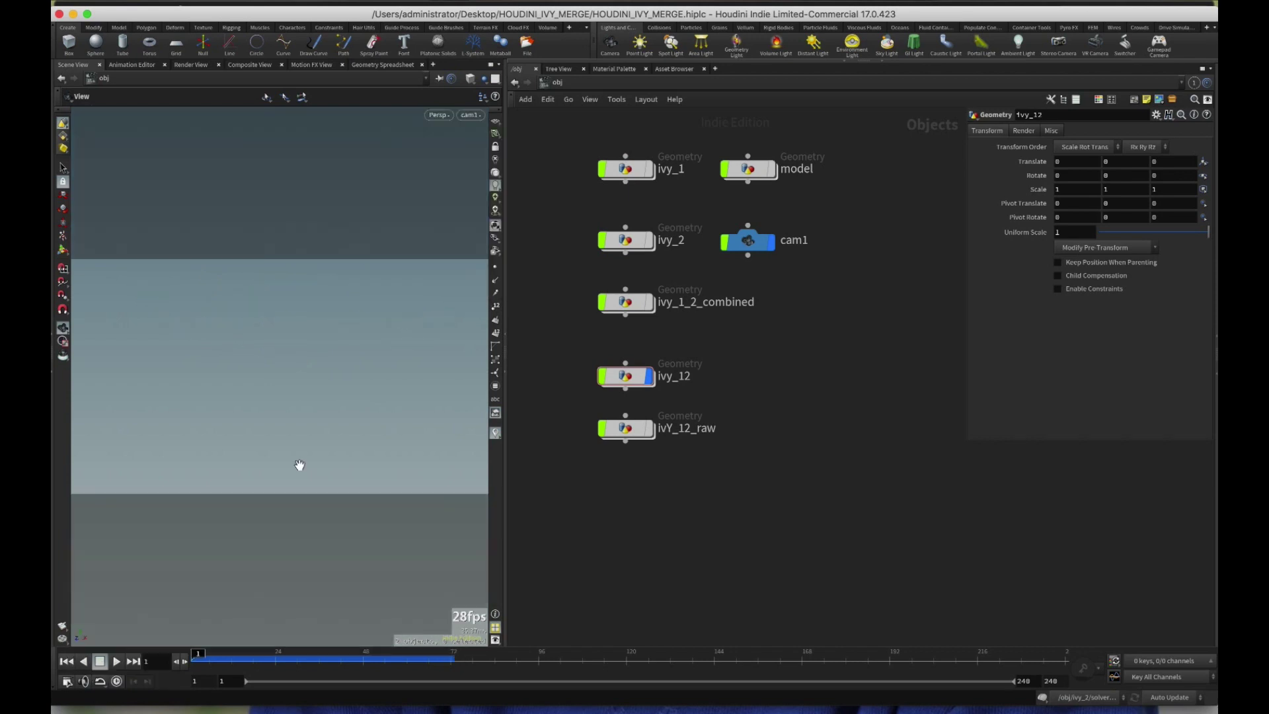
click(63, 626)
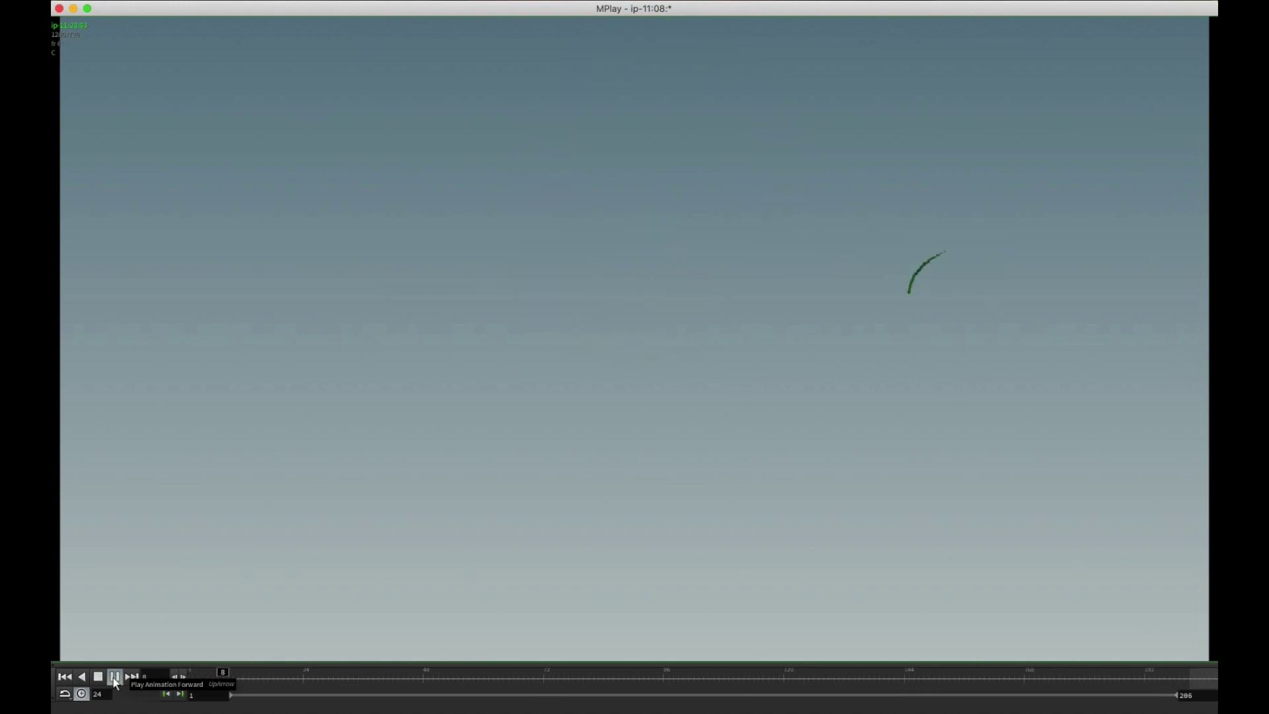
click(103, 678)
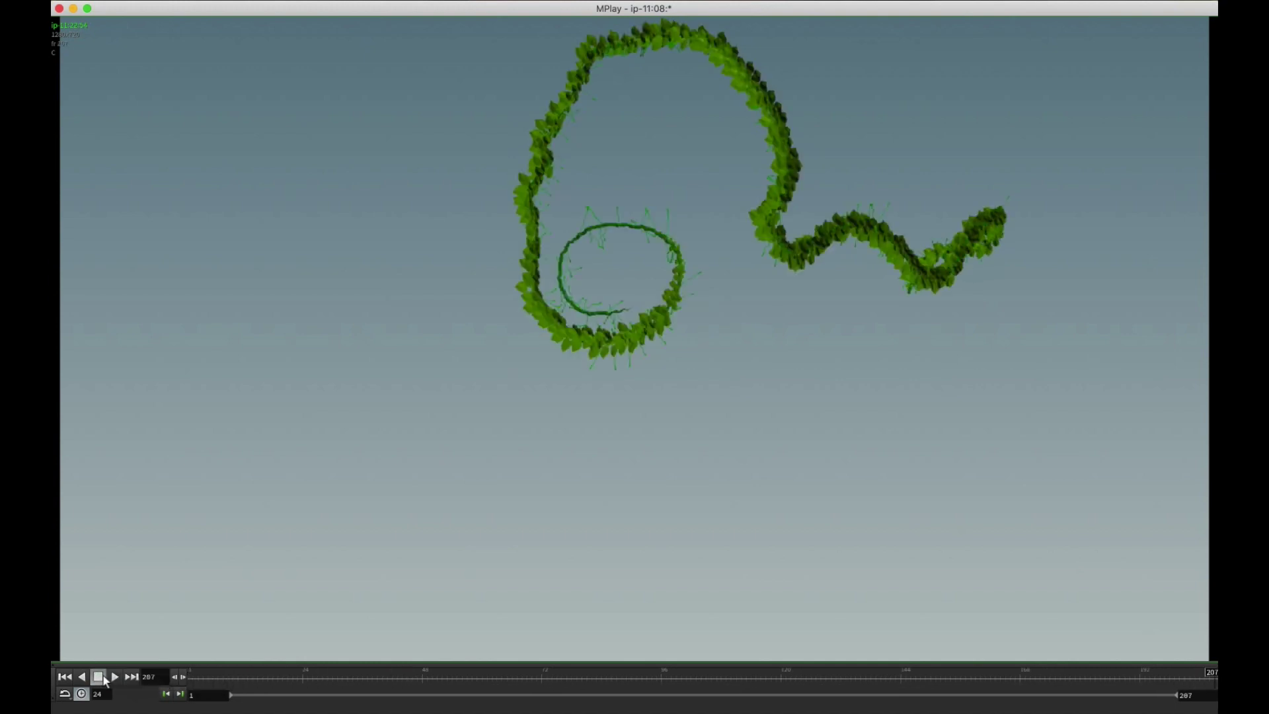
click(107, 676)
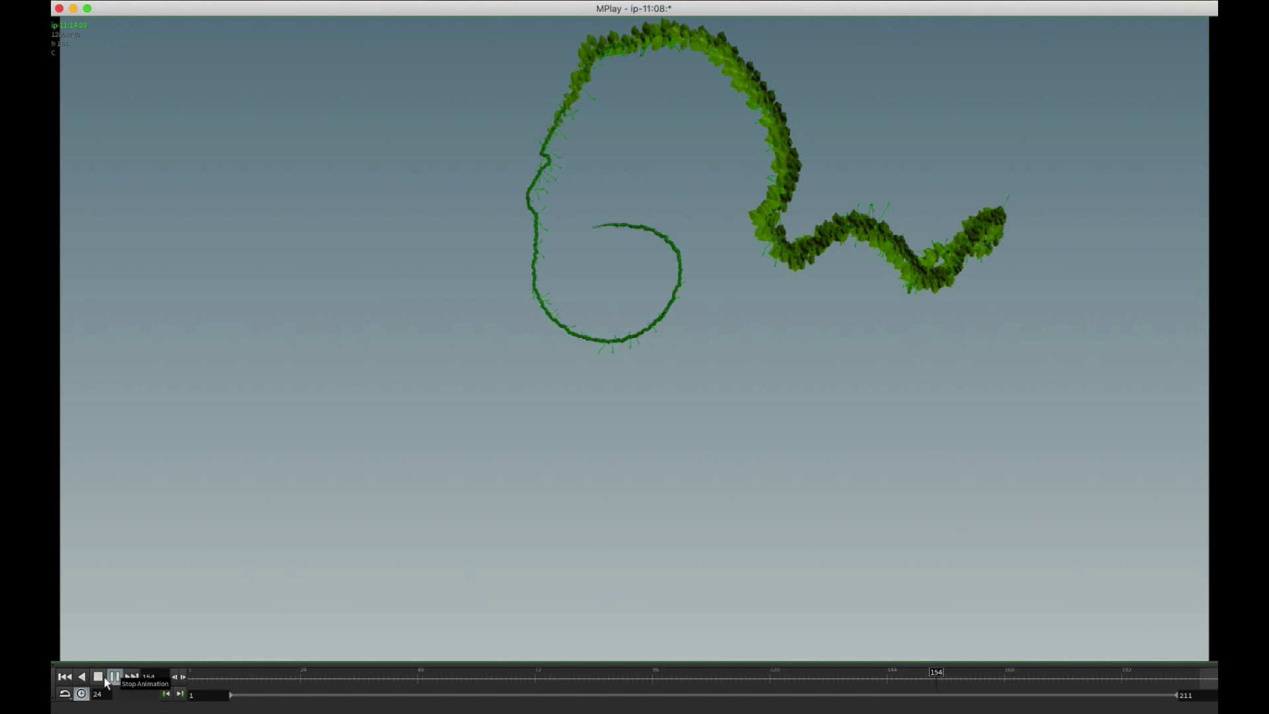
click(105, 676)
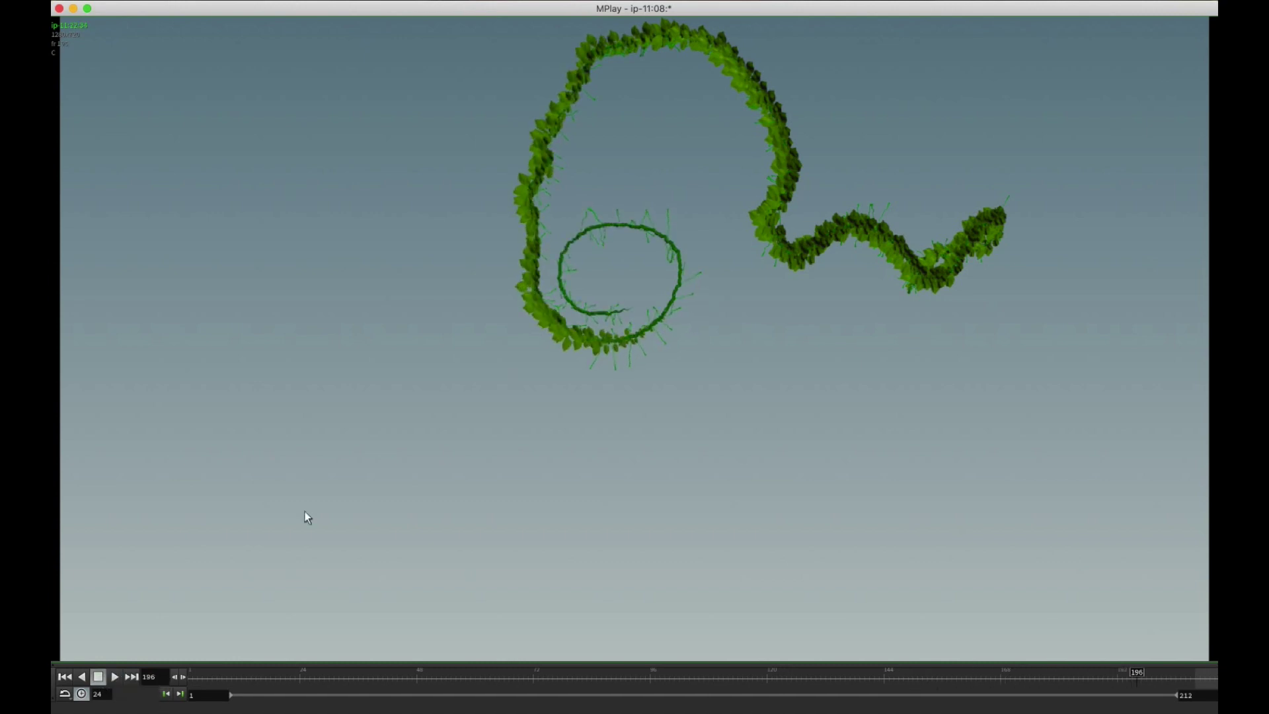